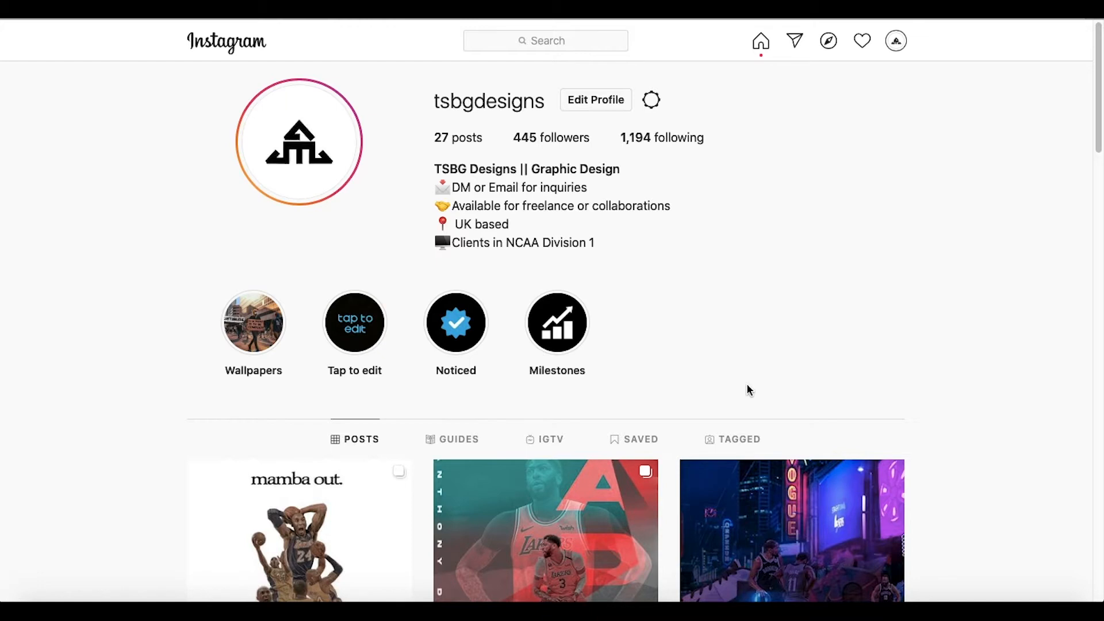
Step: Add a black (000000) Solid Color fill layer, Color Fill 1, and target its layer mask
{"action": "scroll", "coordinate": [788, 192], "scroll_direction": "down", "scroll_amount": 2}
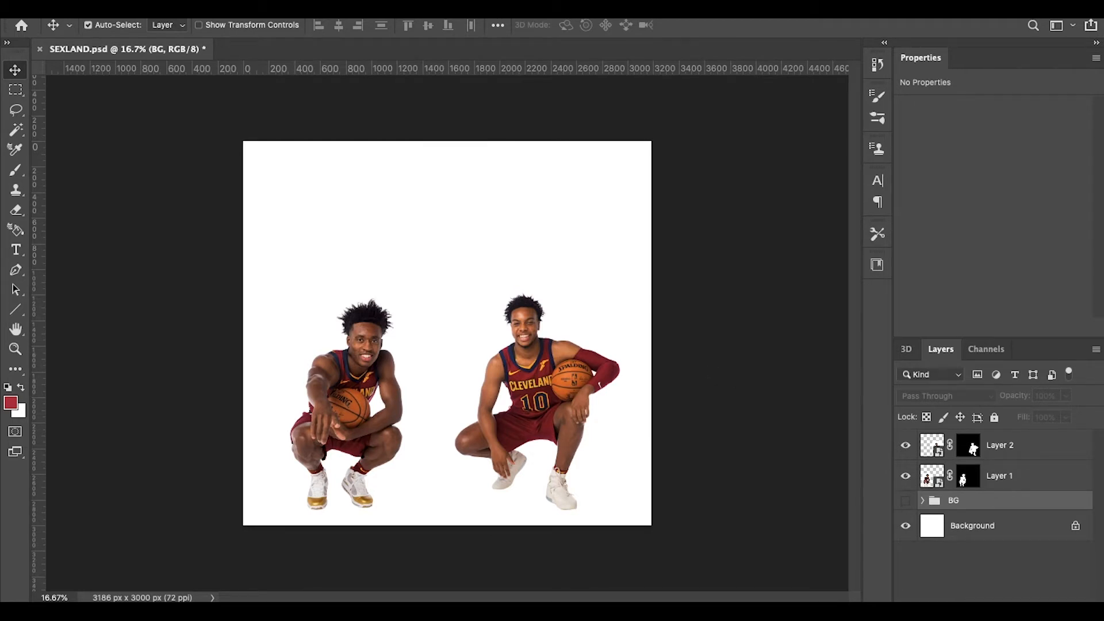
{"action": "left_click", "coordinate": [1000, 610]}
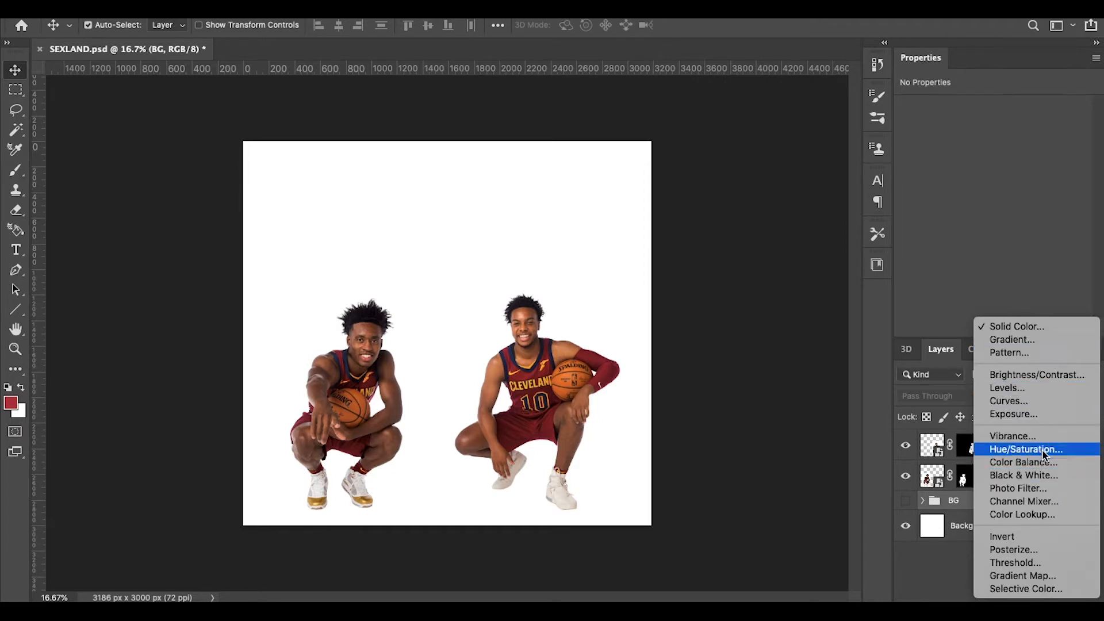
{"action": "left_click", "coordinate": [1044, 329]}
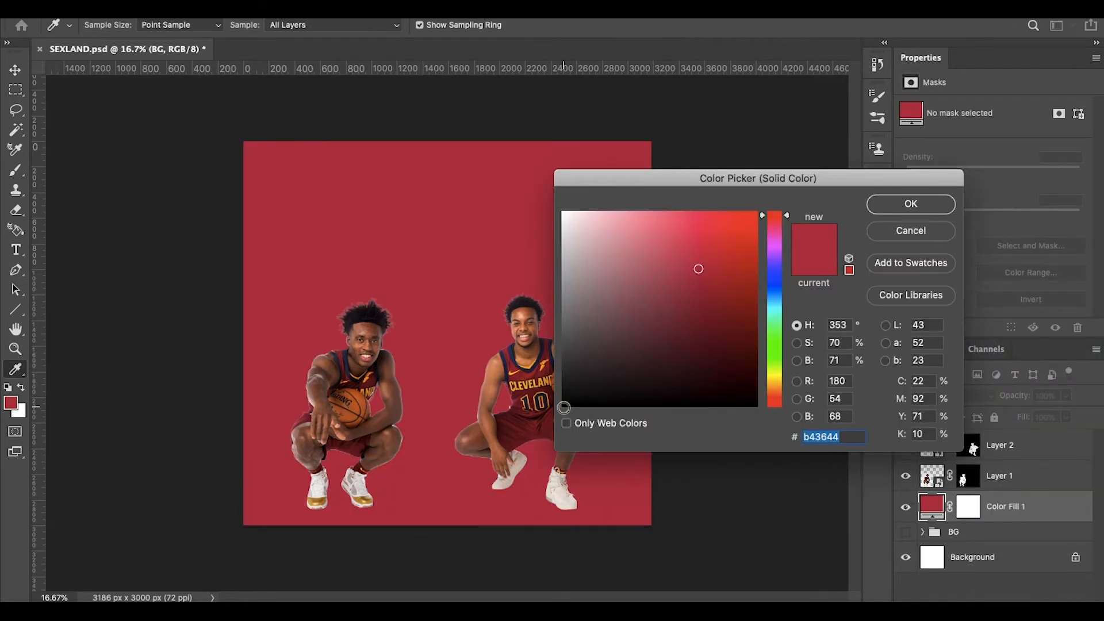
{"action": "left_click", "coordinate": [563, 407]}
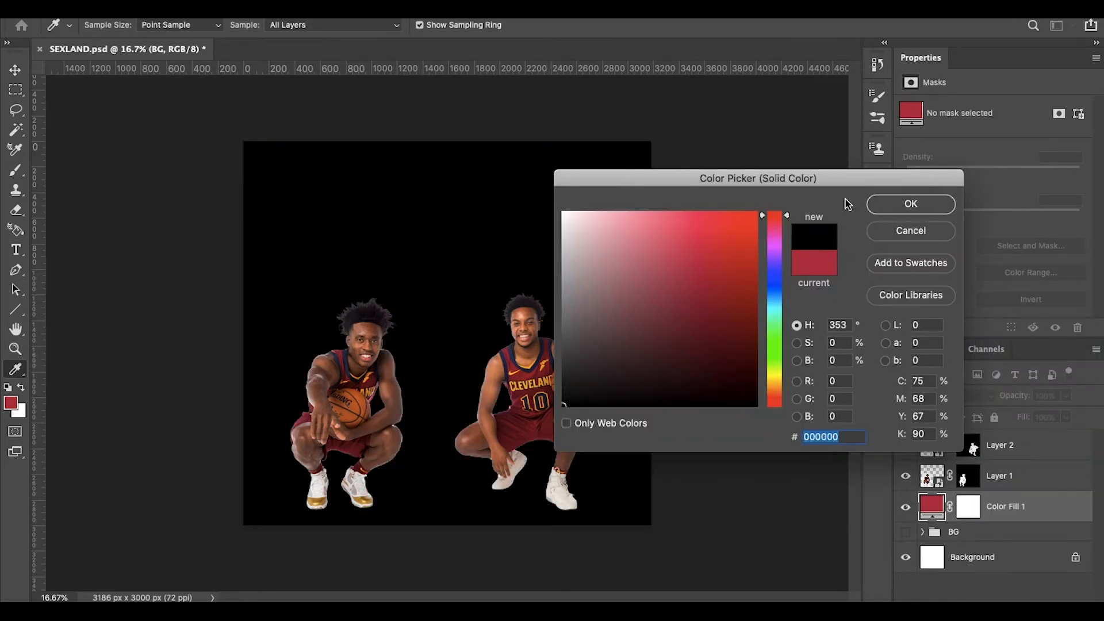
{"action": "left_click", "coordinate": [909, 206]}
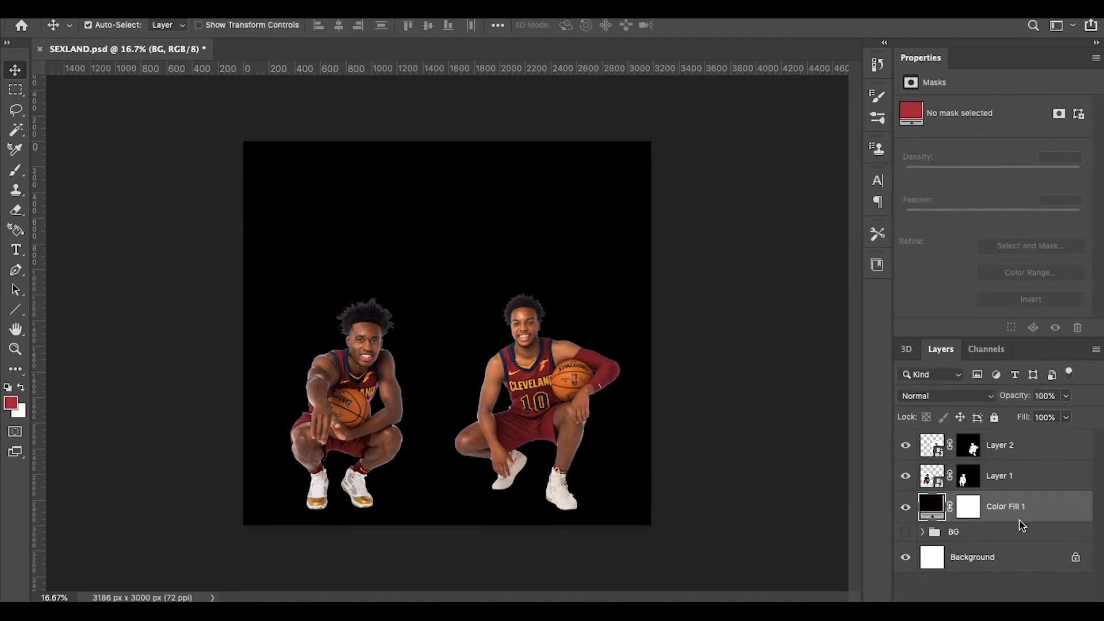
{"action": "left_click", "coordinate": [967, 514]}
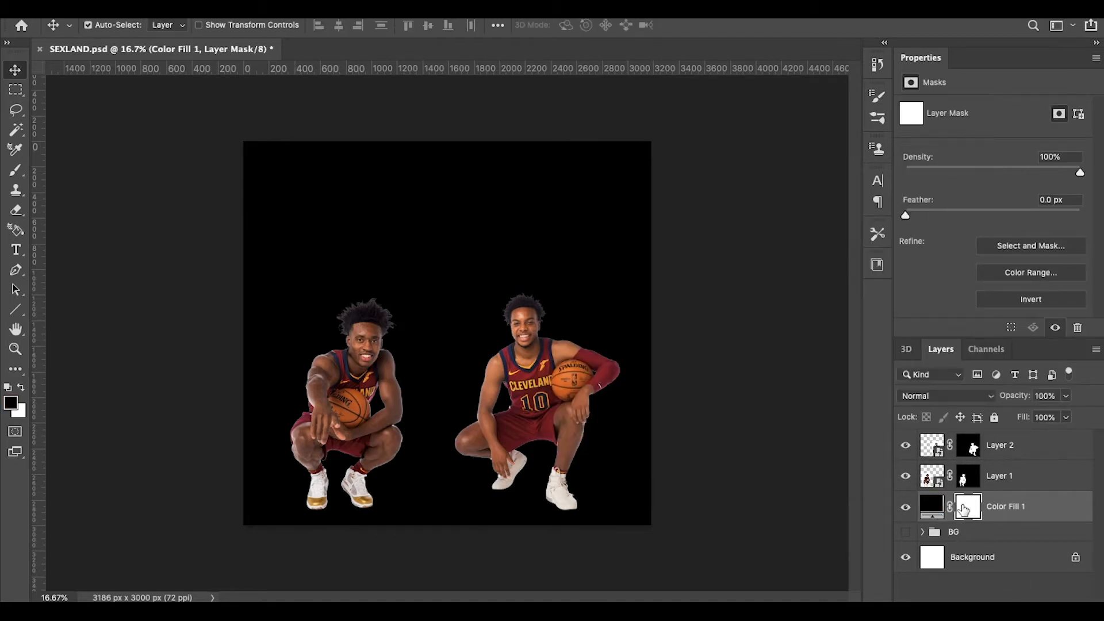
{"action": "left_click", "coordinate": [937, 510]}
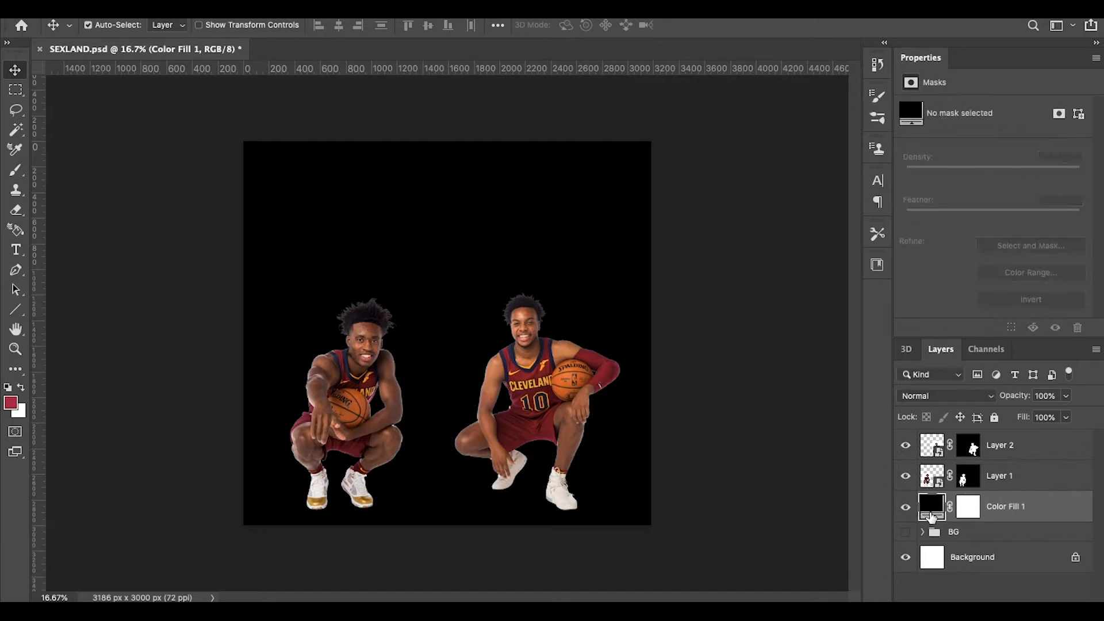
{"action": "left_click", "coordinate": [972, 513]}
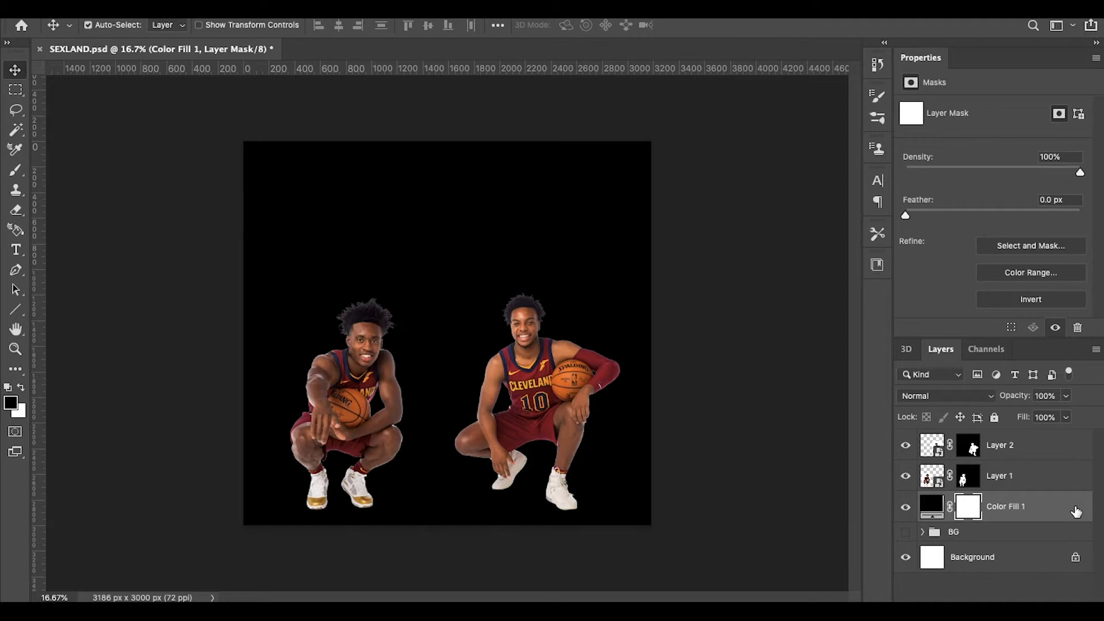
Step: Invert the Color Fill 1 mask to hide the black, then try a white soft-brush stroke and undo it
{"action": "key", "text": "ctrl+i"}
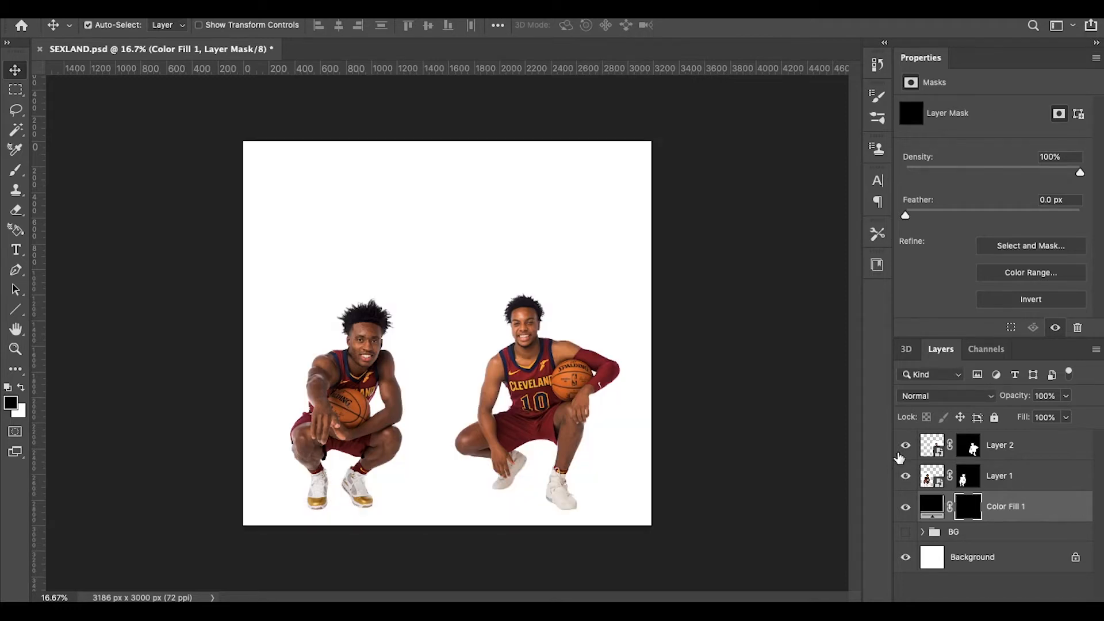
{"action": "left_click", "coordinate": [907, 509]}
{"action": "left_click", "coordinate": [15, 167]}
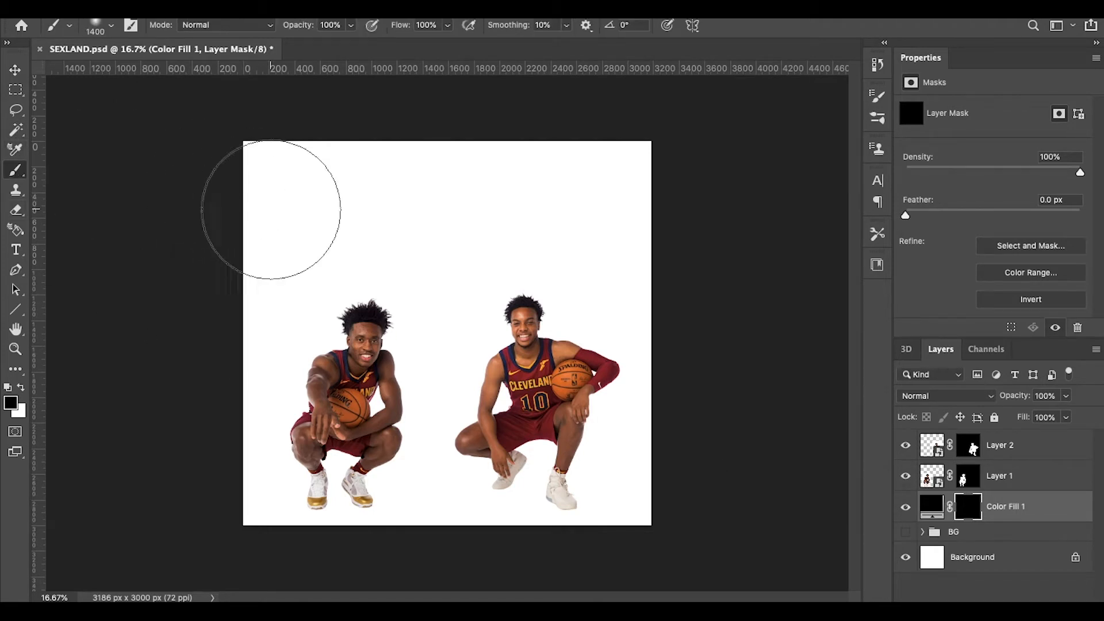
{"action": "left_click", "coordinate": [22, 387]}
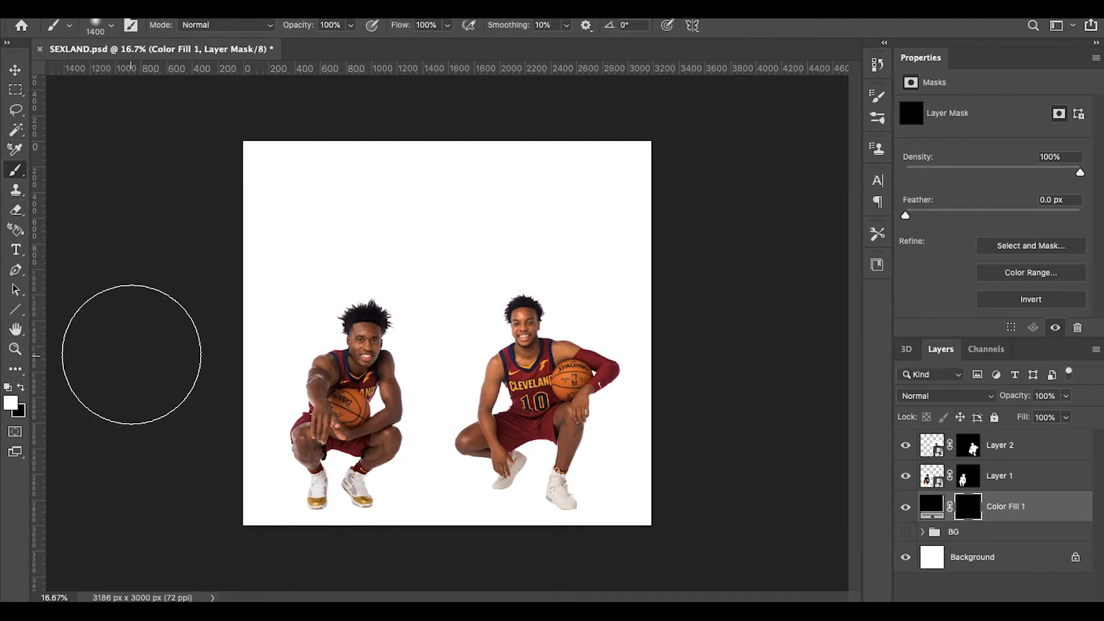
{"action": "left_click_drag", "start_coordinate": [322, 190], "coordinate": [511, 195]}
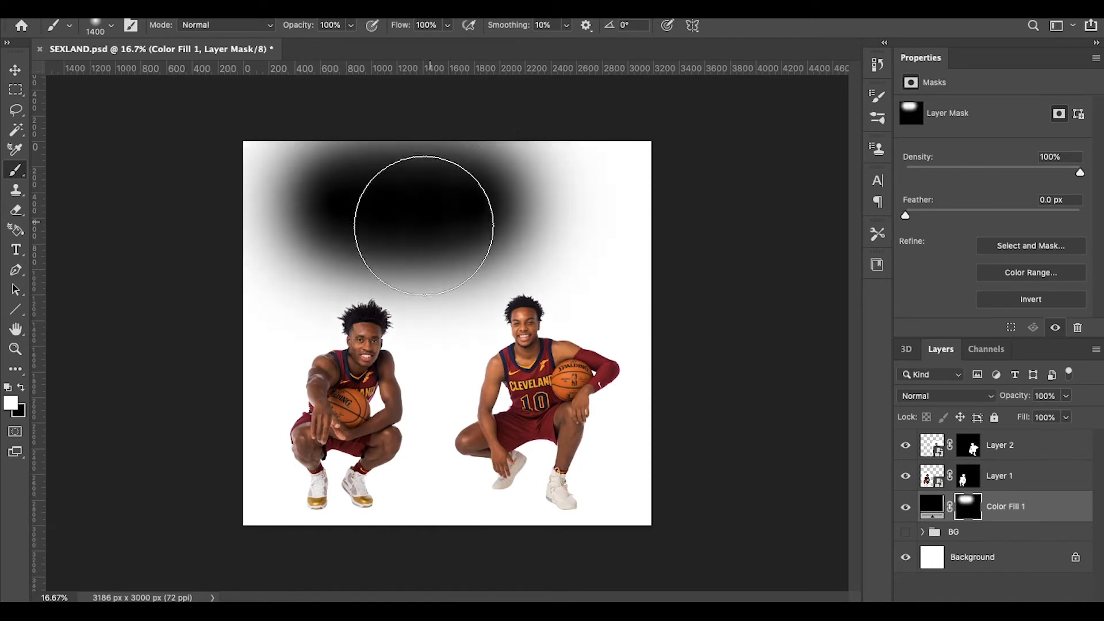
{"action": "key", "text": "ctrl+z"}
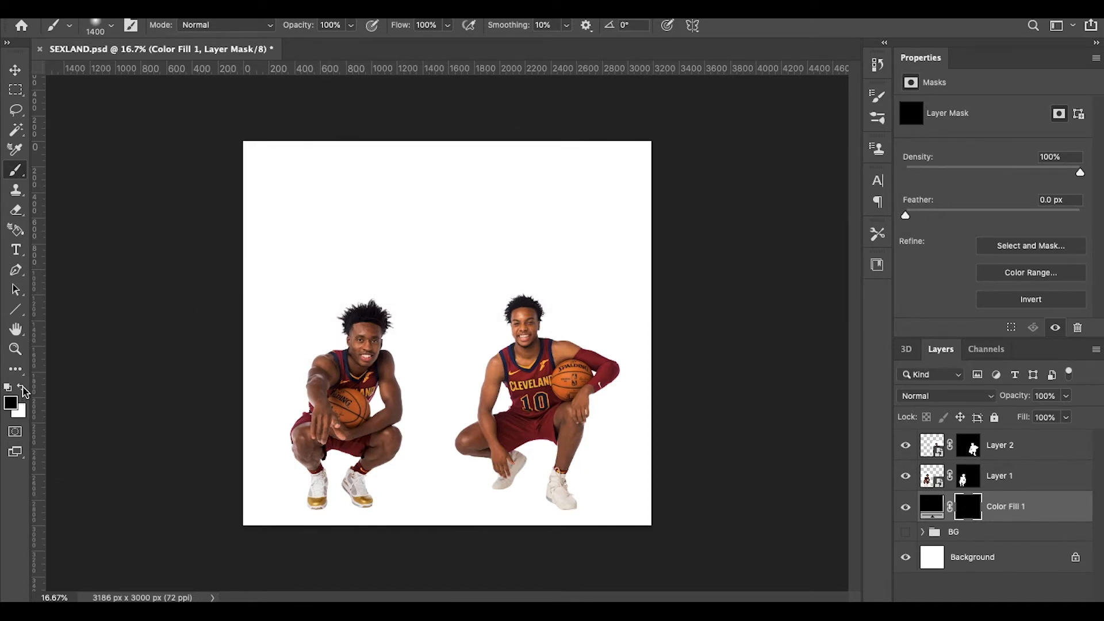
Step: Try revealing and re-hiding black fill across the canvas top, undo the strokes, and restore white
{"action": "left_click_drag", "start_coordinate": [331, 242], "coordinate": [386, 233]}
{"action": "left_click", "coordinate": [708, 181], "text": "shift"}
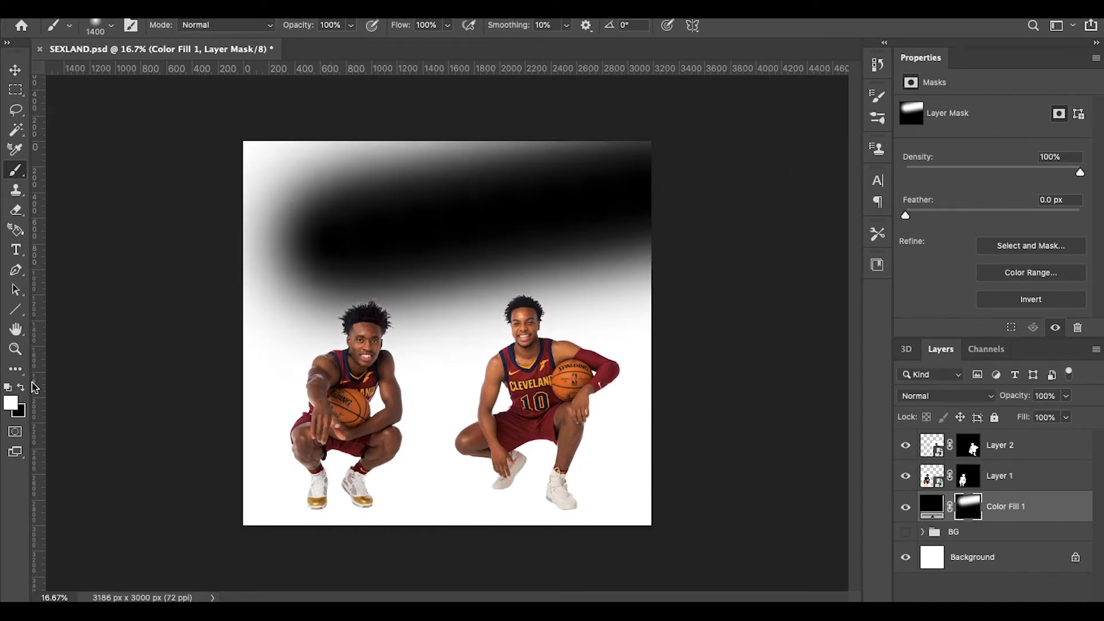
{"action": "left_click", "coordinate": [21, 387]}
{"action": "mouse_move", "coordinate": [296, 198]}
{"action": "left_mouse_down"}
{"action": "mouse_move", "coordinate": [468, 253]}
{"action": "mouse_move", "coordinate": [561, 215]}
{"action": "left_mouse_up"}
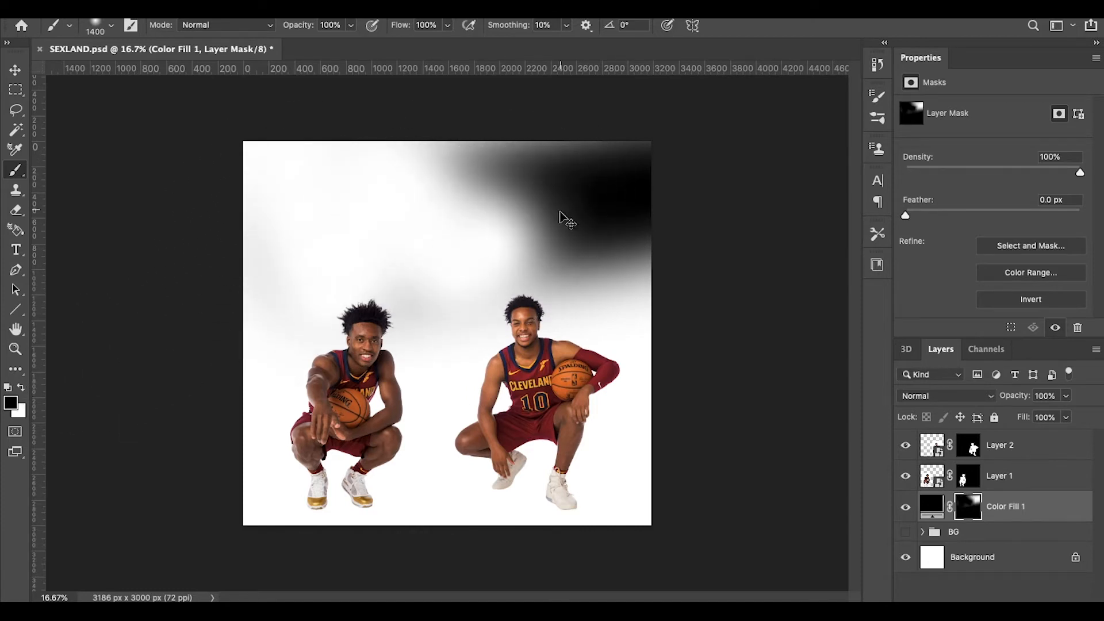
{"action": "key", "text": "super+z"}
{"action": "key", "text": "super+z"}
{"action": "key", "text": "super+z"}
{"action": "key", "text": "super+z"}
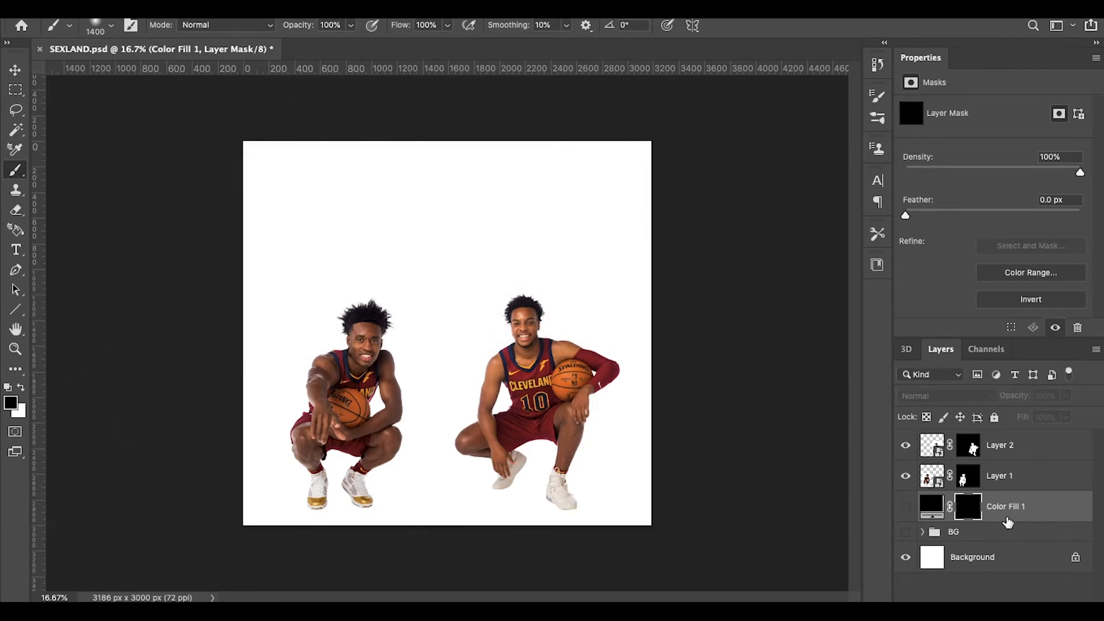
{"action": "left_click", "coordinate": [21, 390]}
Step: Show Color Fill 1, check the brush size and hardness, and undo a soft test dab
{"action": "left_click", "coordinate": [907, 508]}
{"action": "right_click", "coordinate": [495, 259]}
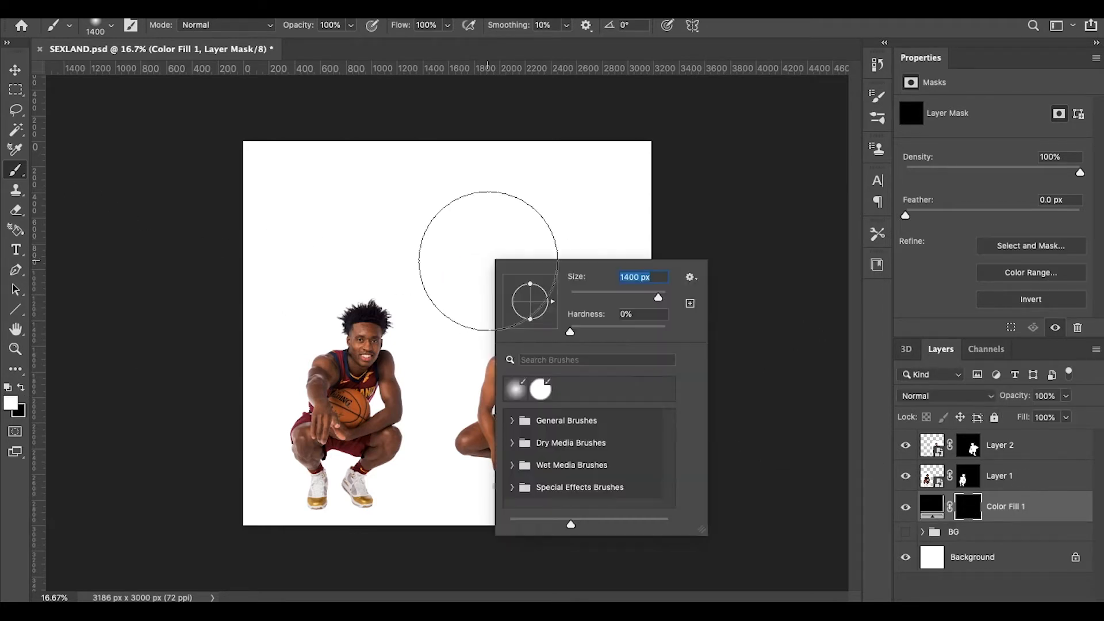
{"action": "right_click", "coordinate": [458, 242]}
{"action": "right_click", "coordinate": [383, 235]}
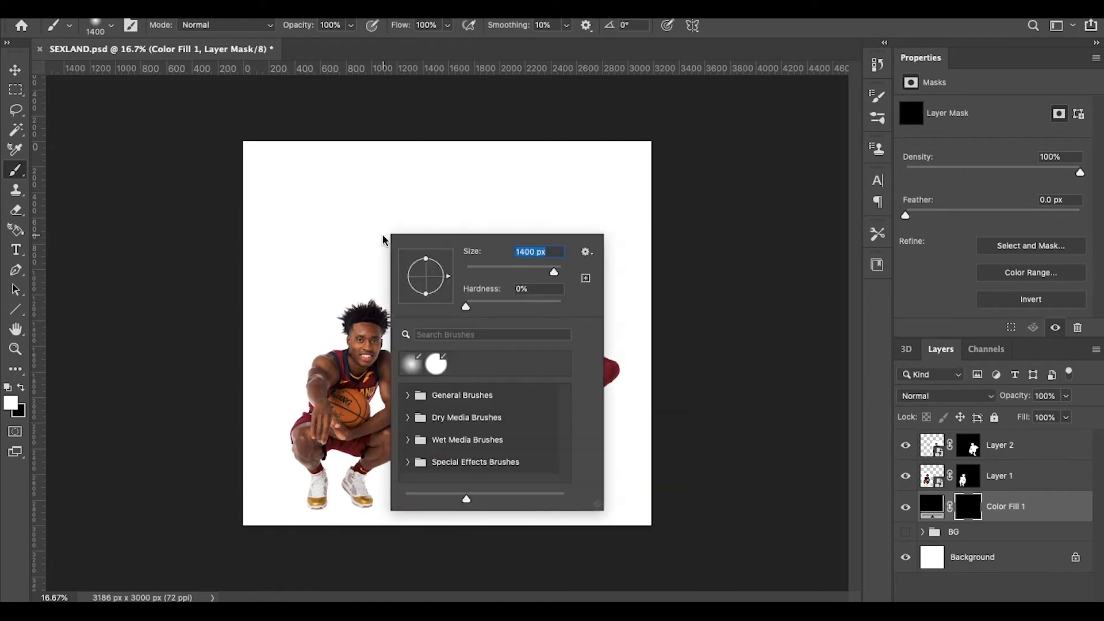
{"action": "left_click", "coordinate": [477, 183]}
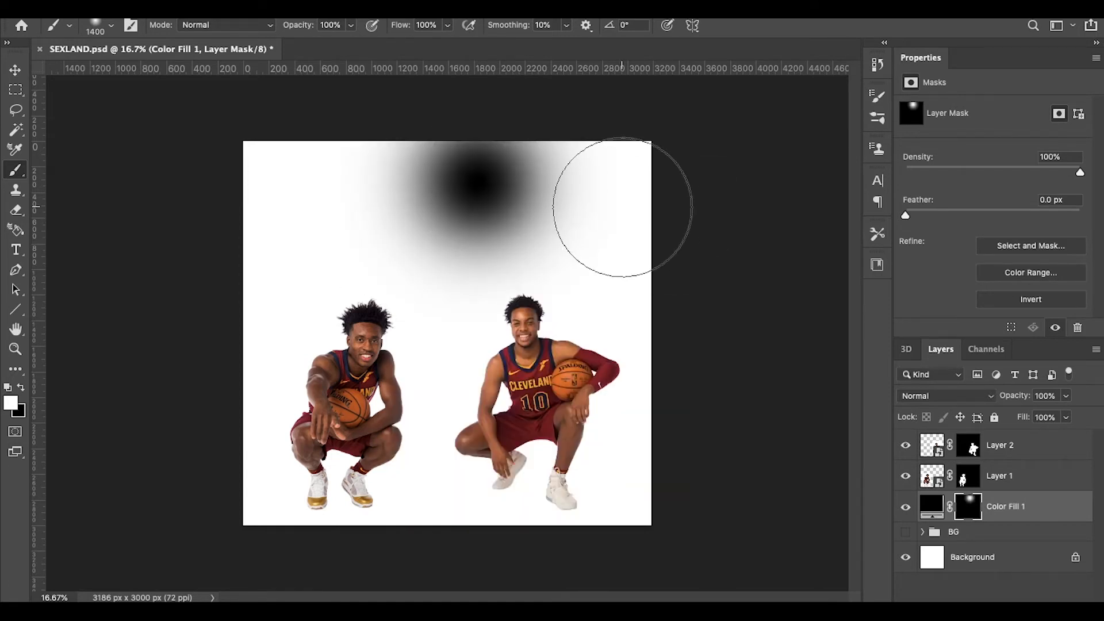
{"action": "key", "text": "ctrl+z"}
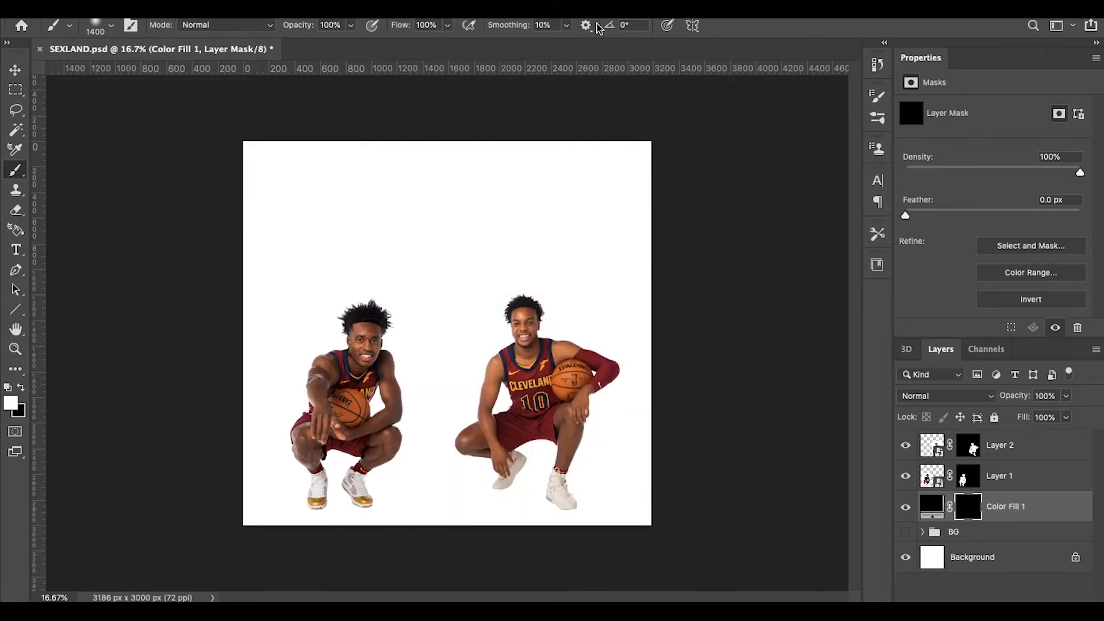
Step: Flatten the soft 1400 px brush tip to about 13% roundness in Brush Settings and check it
{"action": "left_click", "coordinate": [517, 3]}
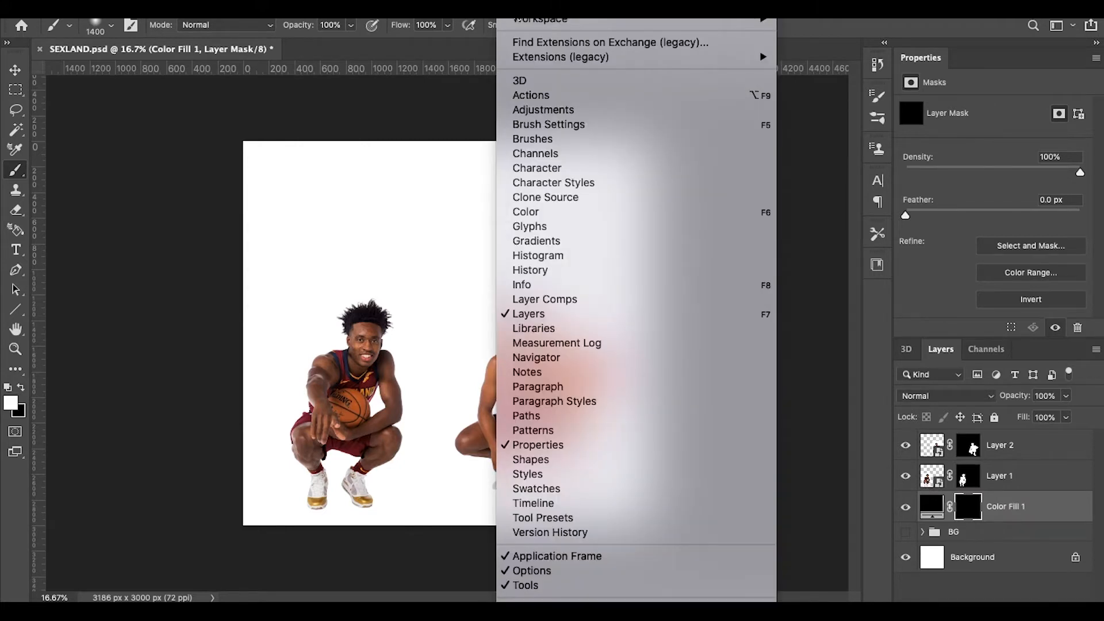
{"action": "left_click", "coordinate": [532, 124]}
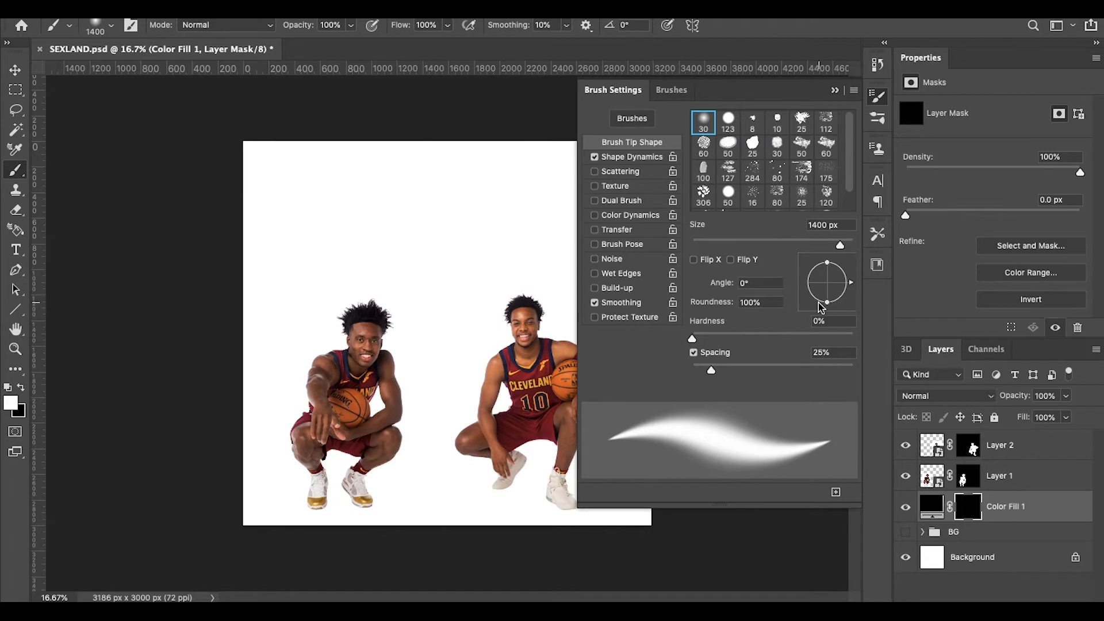
{"action": "mouse_move", "coordinate": [827, 305]}
{"action": "left_mouse_down"}
{"action": "mouse_move", "coordinate": [827, 294]}
{"action": "mouse_move", "coordinate": [826, 305]}
{"action": "left_mouse_up"}
{"action": "left_click_drag", "start_coordinate": [827, 303], "coordinate": [829, 285]}
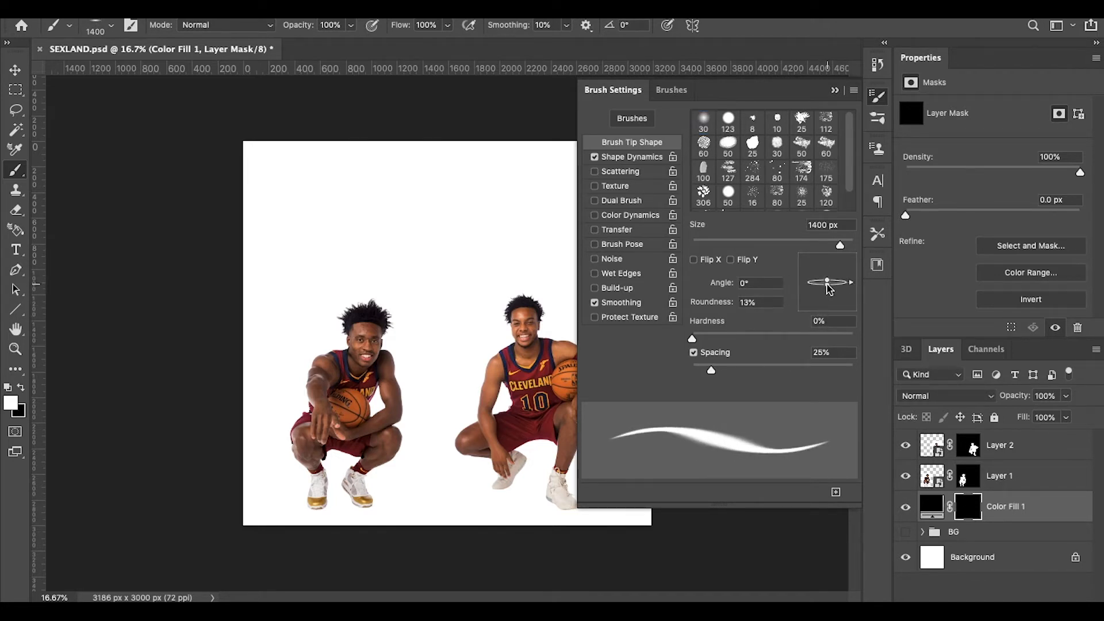
{"action": "left_click", "coordinate": [836, 94]}
{"action": "right_click", "coordinate": [540, 228]}
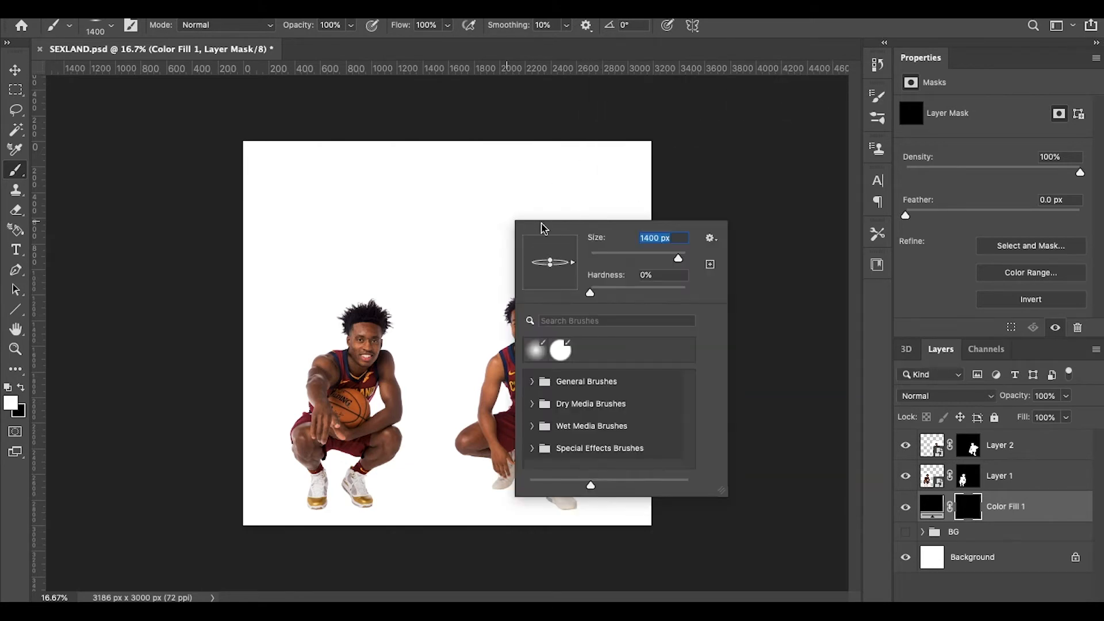
{"action": "right_click", "coordinate": [394, 229]}
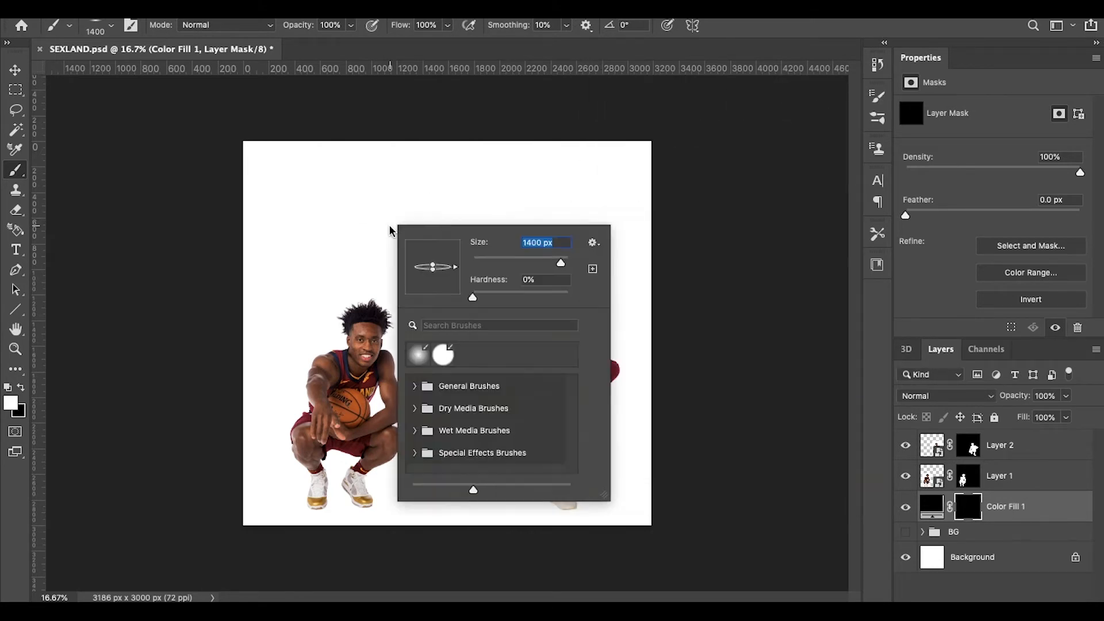
{"action": "left_click", "coordinate": [518, 226]}
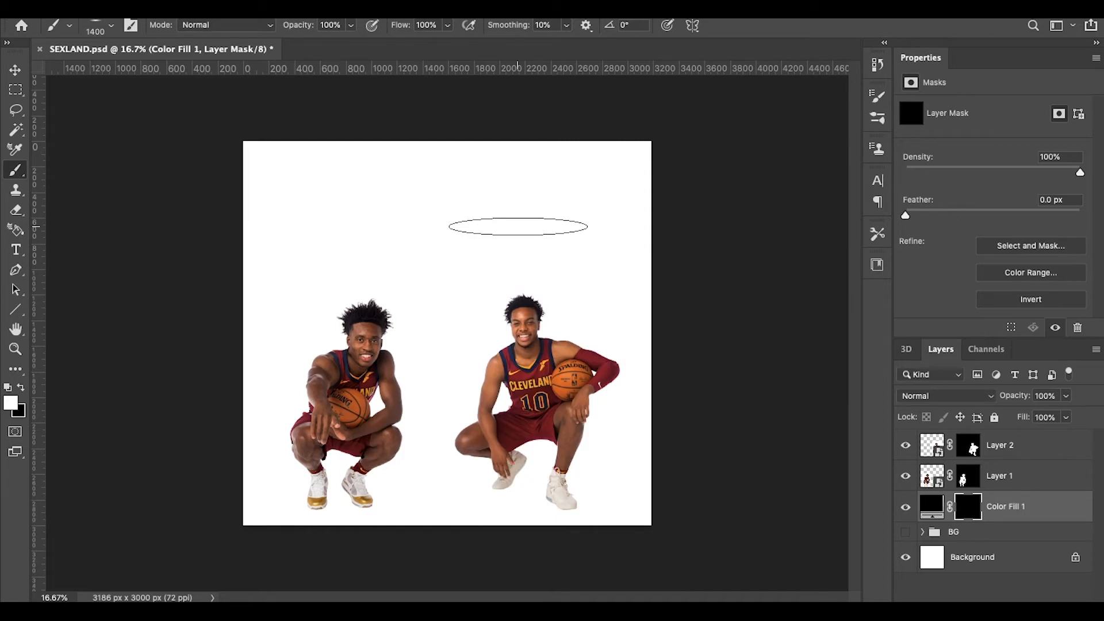
Step: Set the brush size to 400 px and the brush opacity to 30%
{"action": "key", "text": "bracketleft"}
{"action": "key", "text": "bracketleft"}
{"action": "key", "text": "bracketleft"}
{"action": "key", "text": "bracketleft"}
{"action": "key", "text": "bracketleft"}
{"action": "key", "text": "bracketleft"}
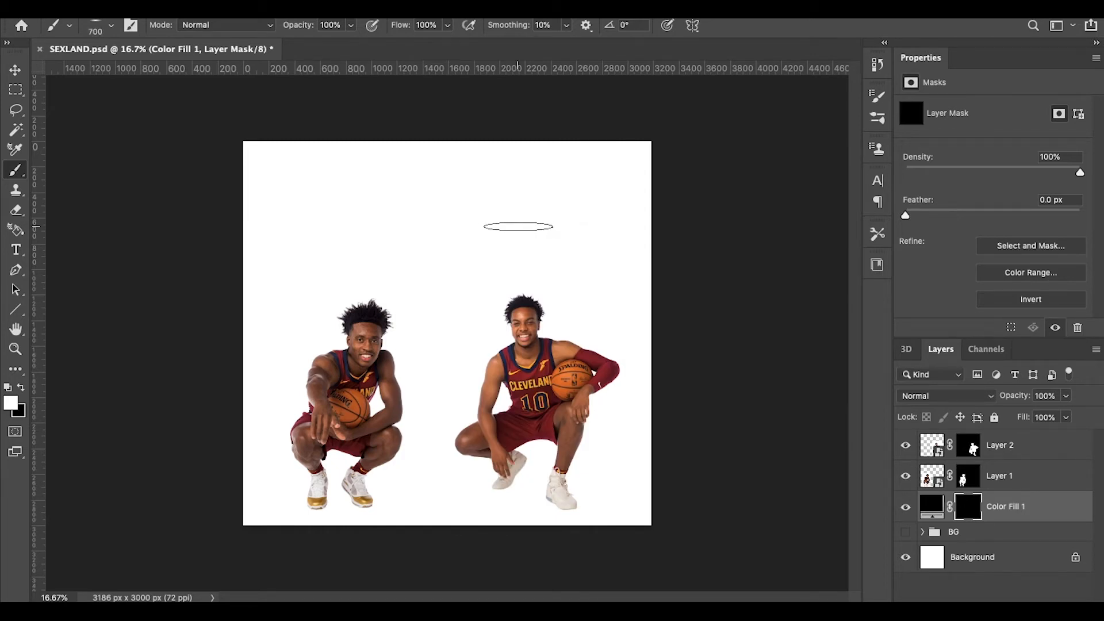
{"action": "key", "text": "bracketright"}
{"action": "key", "text": "bracketright"}
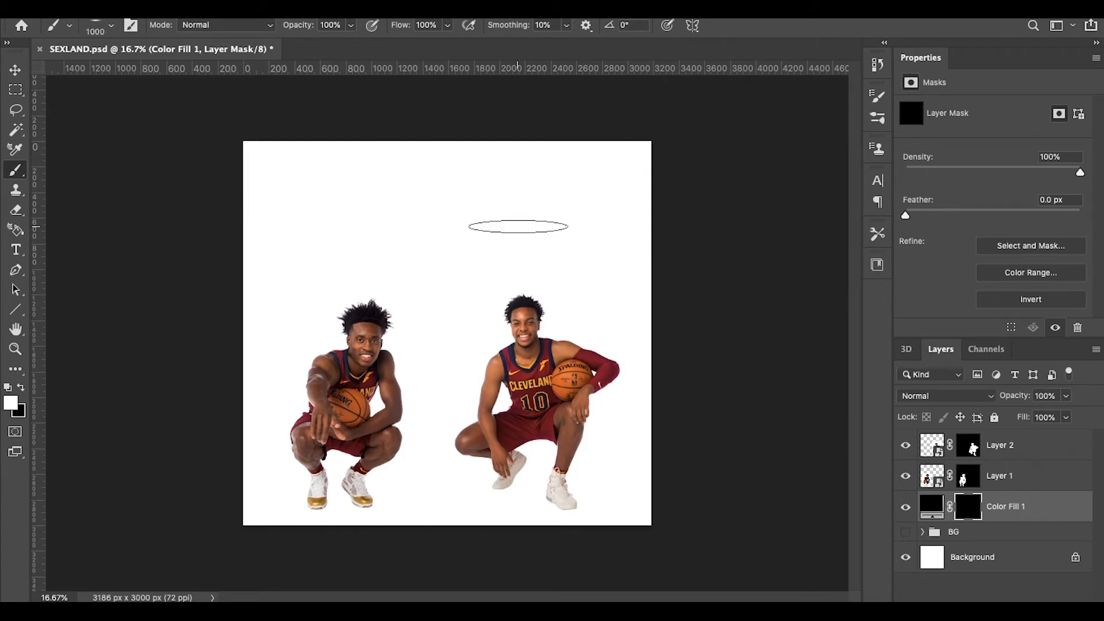
{"action": "key", "text": "bracketright"}
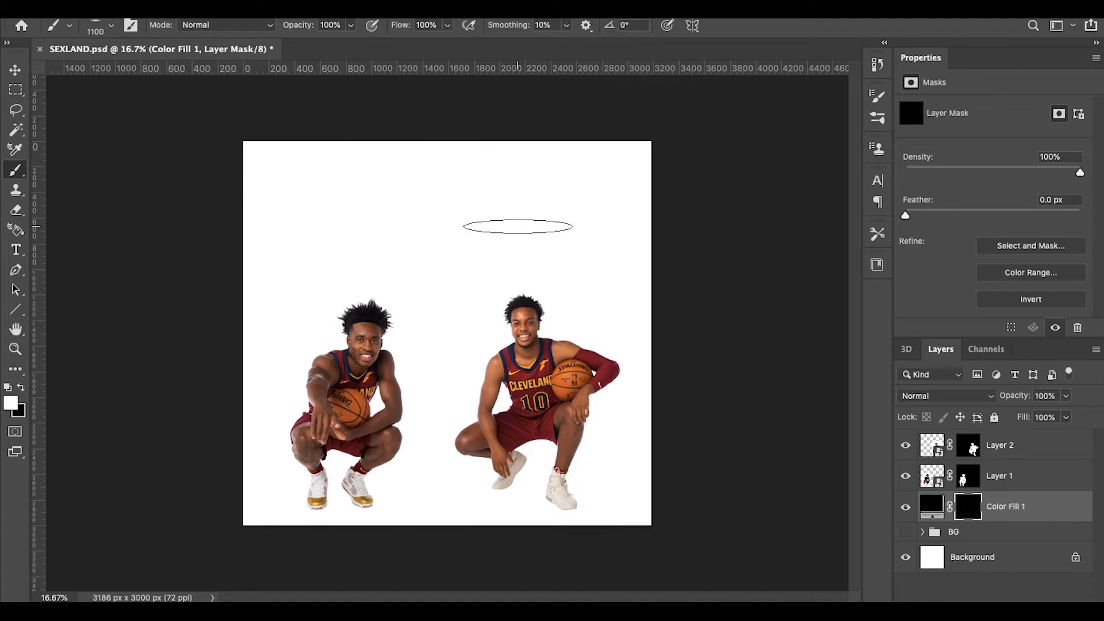
{"action": "scroll", "coordinate": [518, 226], "scroll_direction": "up", "scroll_amount": 3}
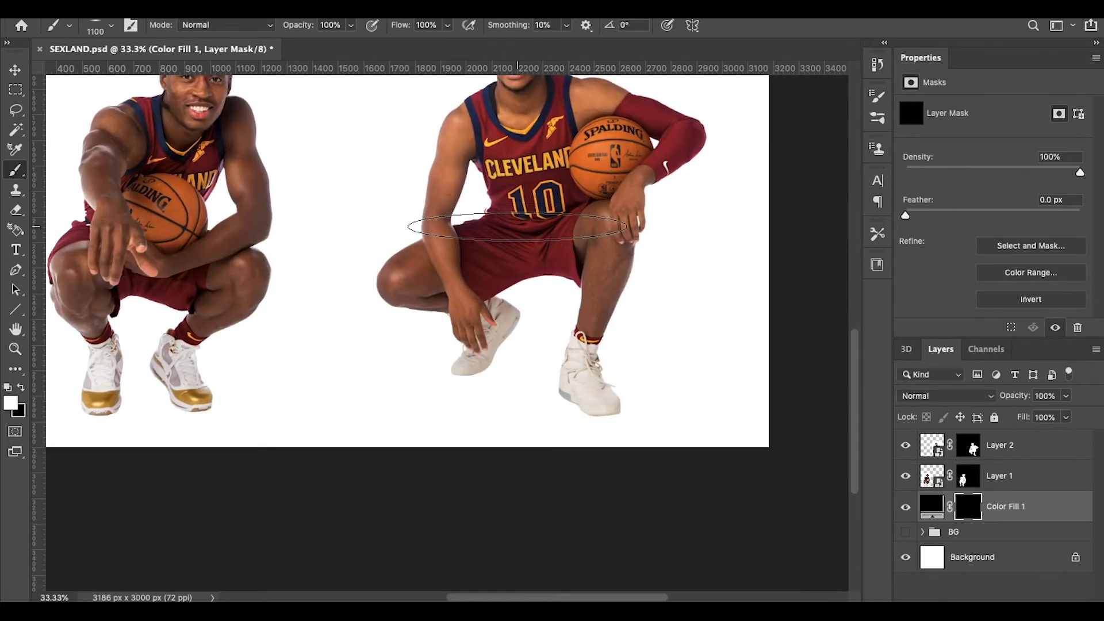
{"action": "key", "text": "bracketleft"}
{"action": "key", "text": "bracketleft"}
{"action": "key", "text": "bracketleft"}
{"action": "key", "text": "bracketleft"}
{"action": "key", "text": "bracketleft"}
{"action": "key", "text": "bracketleft"}
{"action": "key", "text": "bracketleft"}
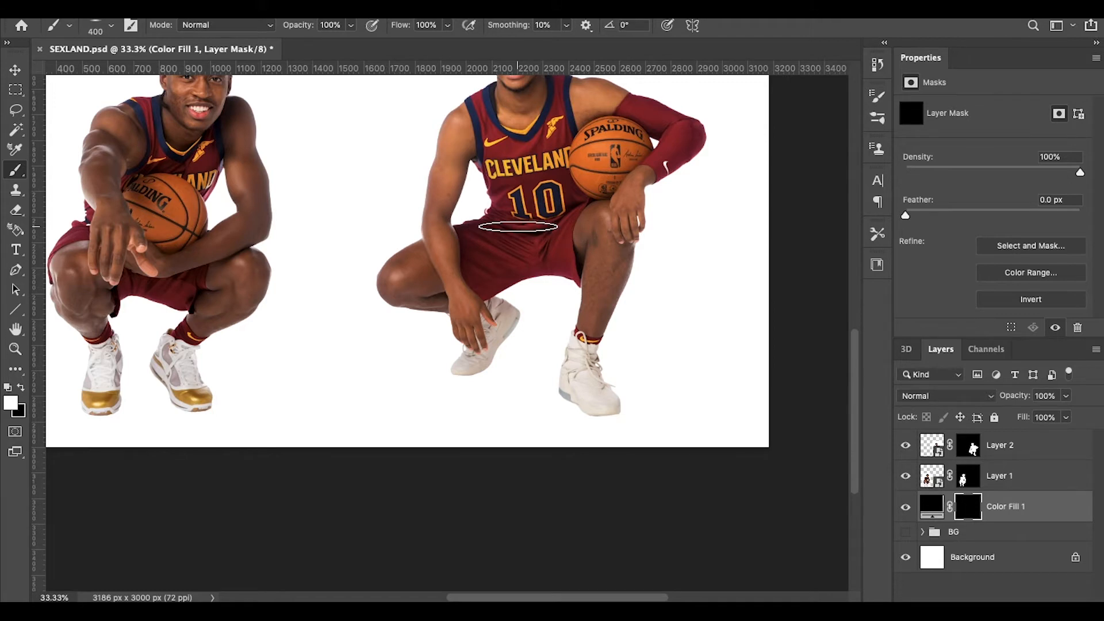
{"action": "left_click", "coordinate": [352, 26]}
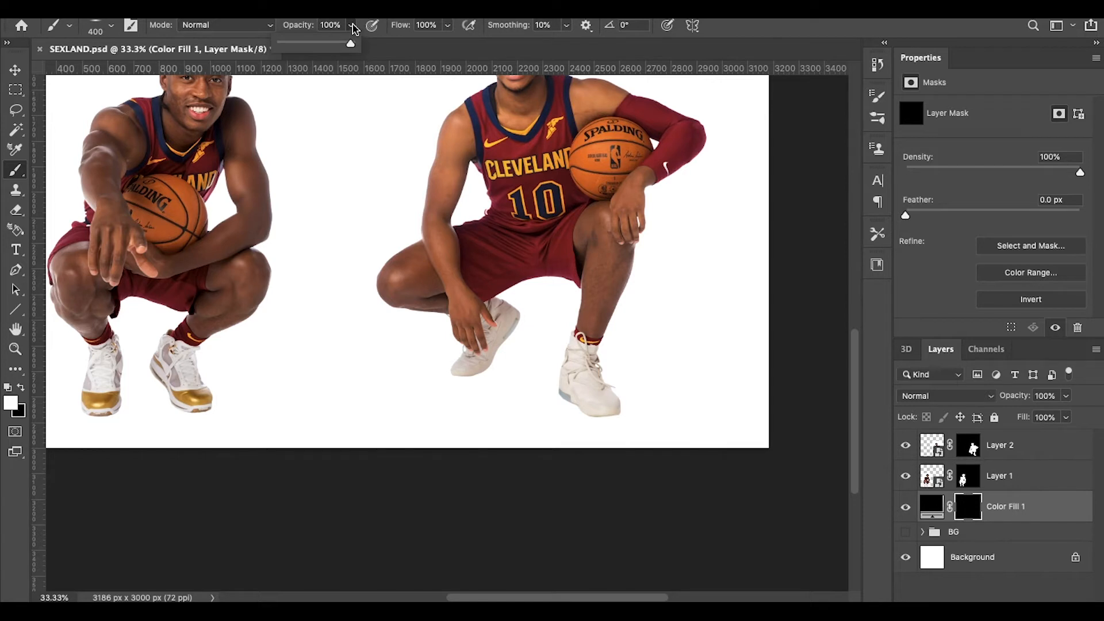
{"action": "left_click", "coordinate": [352, 26]}
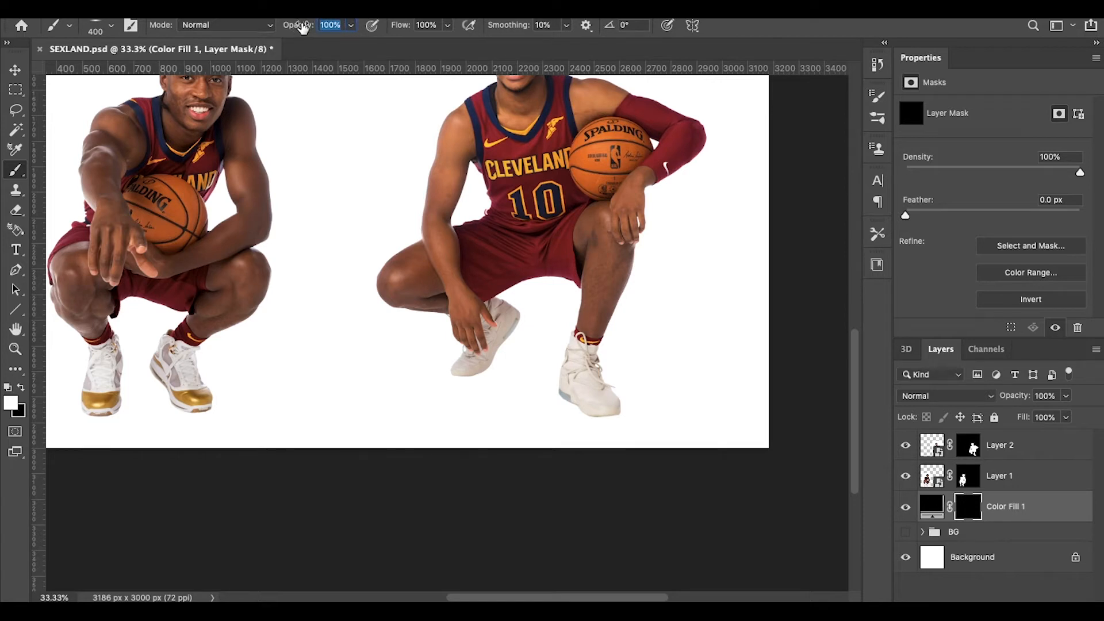
{"action": "type", "text": "30"}
Step: Paint a soft shadow under the right player's left shoe on the fill mask
{"action": "left_click_drag", "start_coordinate": [477, 371], "coordinate": [493, 374]}
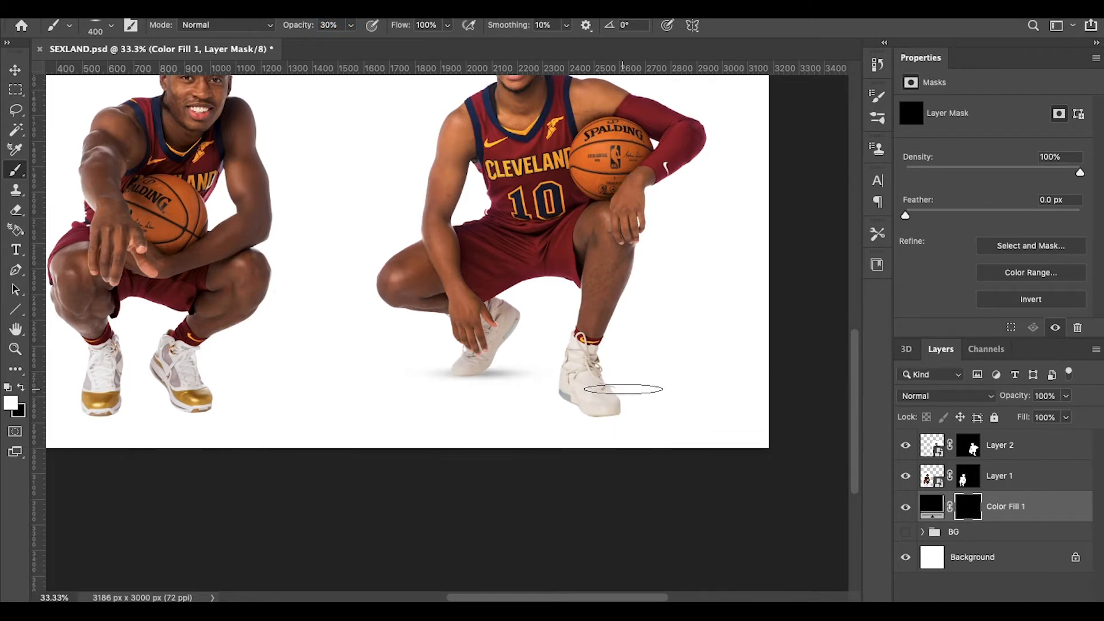
{"action": "key", "text": "ctrl+minus"}
{"action": "key", "text": "super+minus"}
{"action": "key", "text": "super+minus"}
{"action": "key", "text": "super+plus"}
{"action": "key", "text": "super+plus"}
{"action": "key", "text": "super+plus"}
{"action": "scroll", "coordinate": [623, 391], "scroll_direction": "down", "scroll_amount": 7}
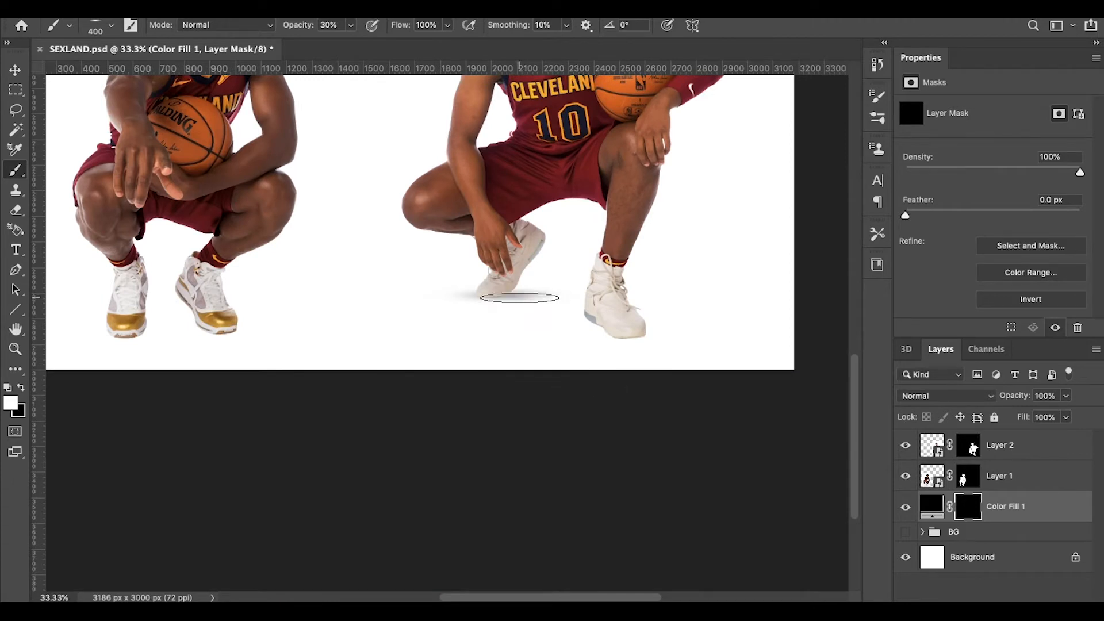
{"action": "mouse_move", "coordinate": [514, 297]}
{"action": "left_mouse_down"}
{"action": "mouse_move", "coordinate": [538, 310]}
{"action": "mouse_move", "coordinate": [516, 294]}
{"action": "mouse_move", "coordinate": [437, 296]}
{"action": "left_mouse_up"}
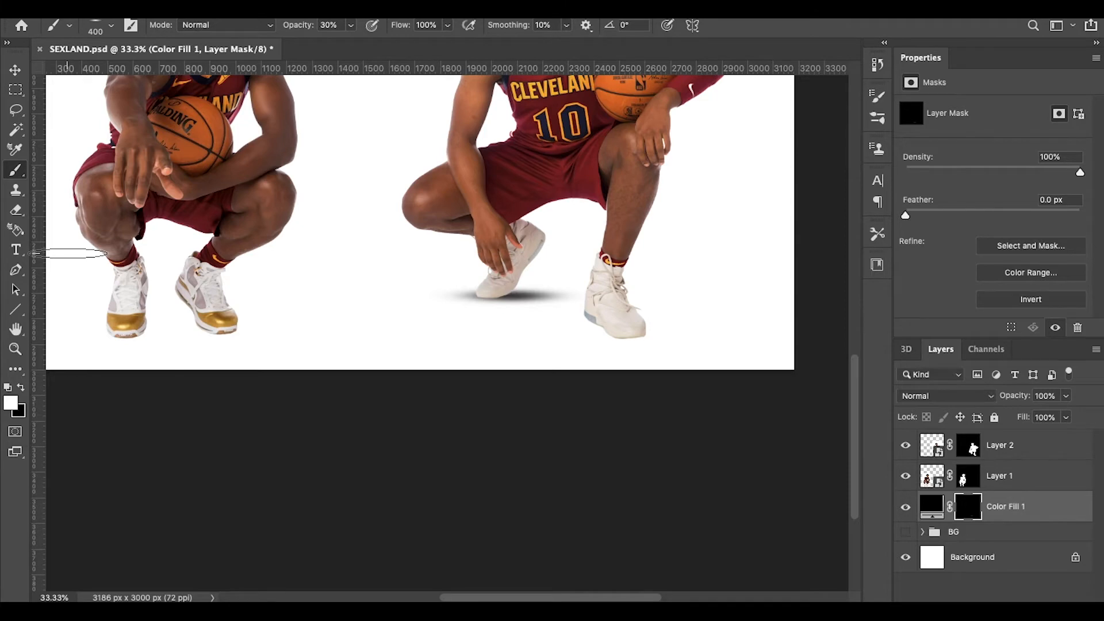
Step: Paint a soft shadow under the right player's right shoe, undoing one extra darker stroke
{"action": "key", "text": "super+minus"}
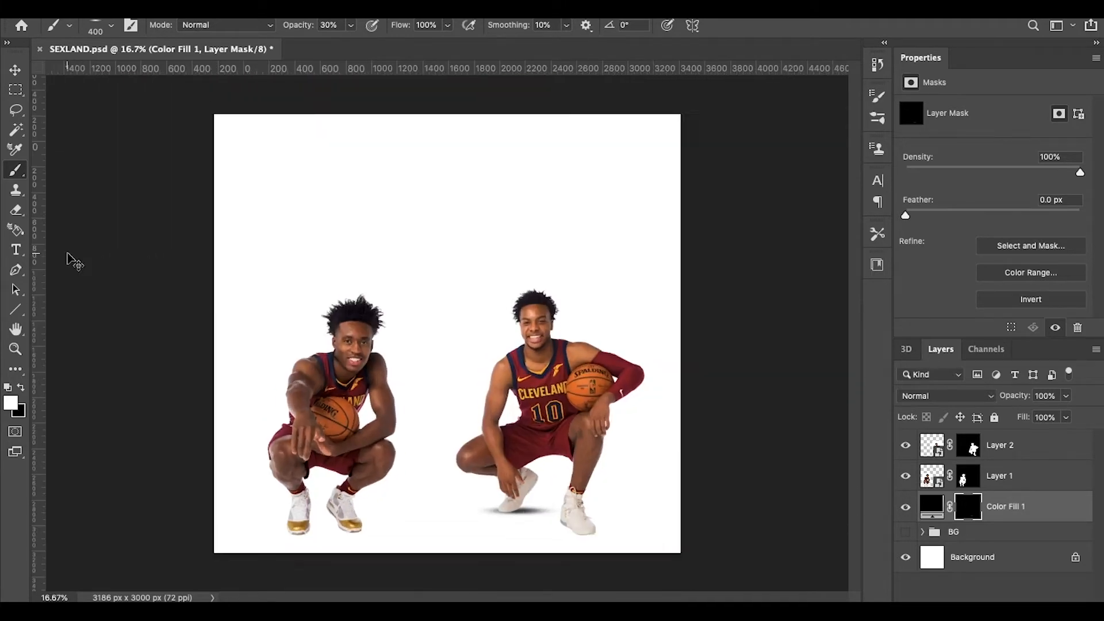
{"action": "key", "text": "super+plus"}
{"action": "scroll", "coordinate": [326, 284], "scroll_direction": "down", "scroll_amount": 10}
{"action": "scroll", "coordinate": [325, 284], "scroll_direction": "up", "scroll_amount": 5}
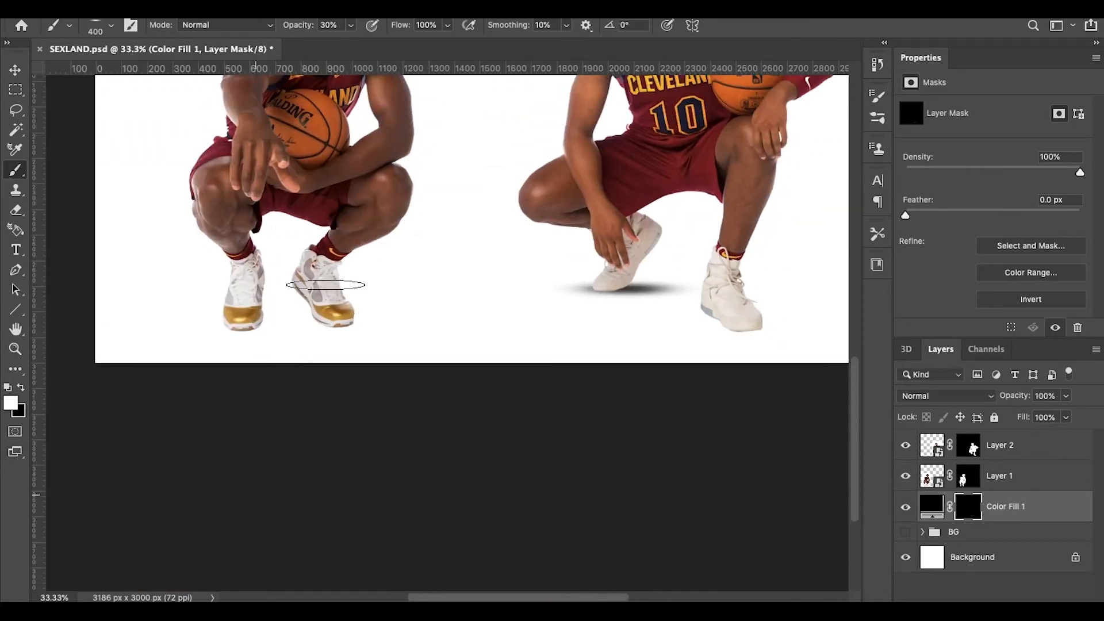
{"action": "scroll", "coordinate": [325, 285], "scroll_direction": "right", "scroll_amount": 3}
{"action": "key", "text": "super+plus"}
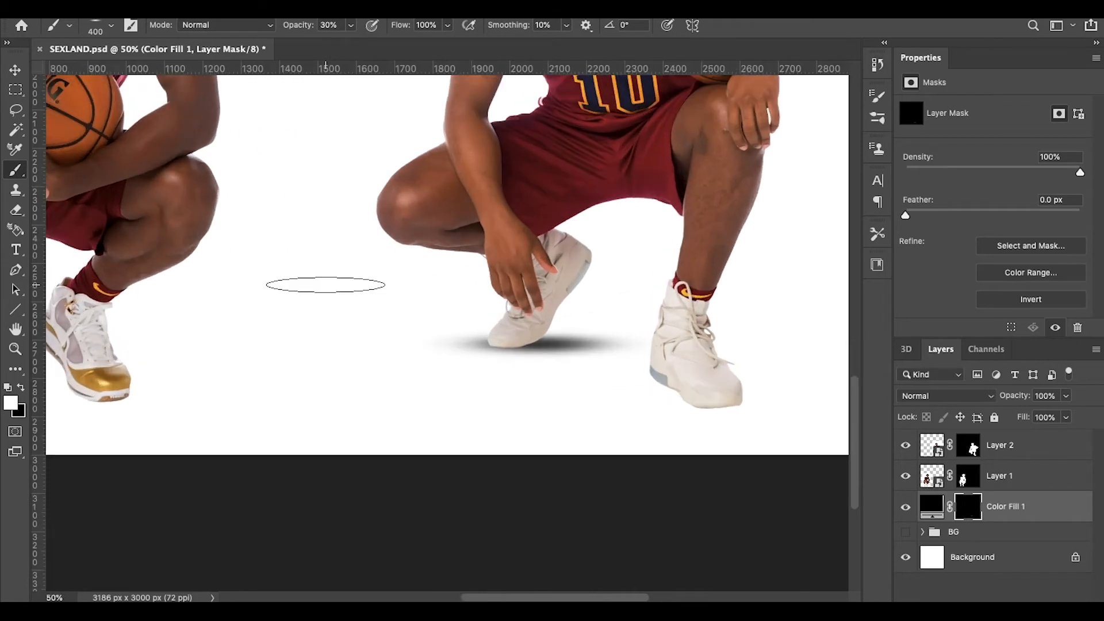
{"action": "scroll", "coordinate": [326, 285], "scroll_direction": "right", "scroll_amount": 3}
{"action": "scroll", "coordinate": [326, 284], "scroll_direction": "down", "scroll_amount": 1}
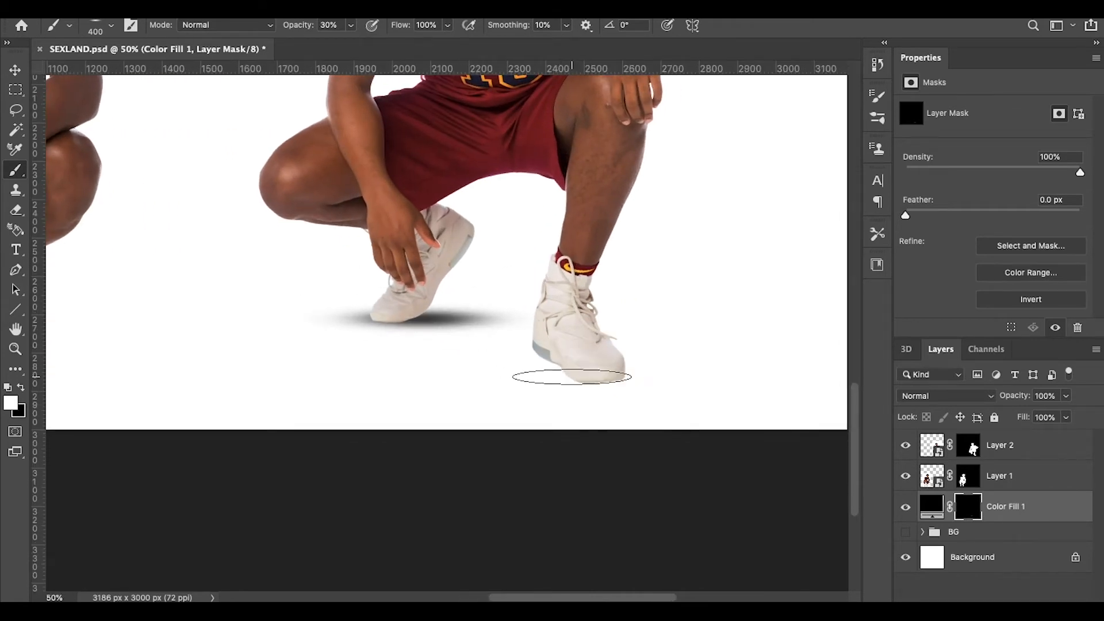
{"action": "left_click_drag", "start_coordinate": [574, 375], "coordinate": [473, 380]}
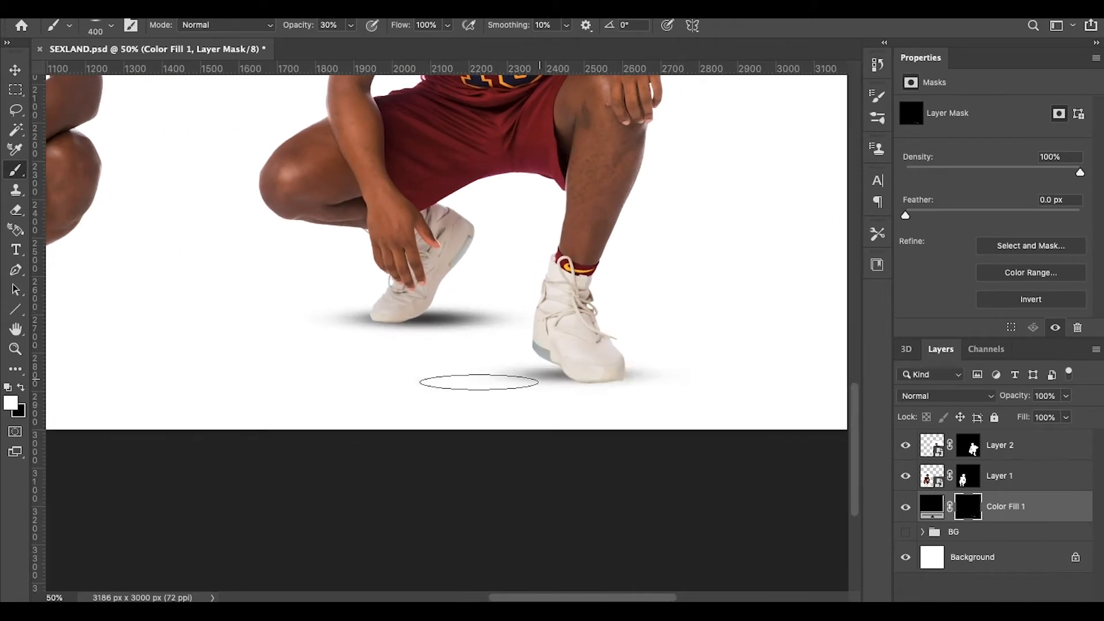
{"action": "mouse_move", "coordinate": [579, 379]}
{"action": "left_mouse_down"}
{"action": "mouse_move", "coordinate": [550, 387]}
{"action": "mouse_move", "coordinate": [575, 389]}
{"action": "left_mouse_up"}
{"action": "key", "text": "super+z"}
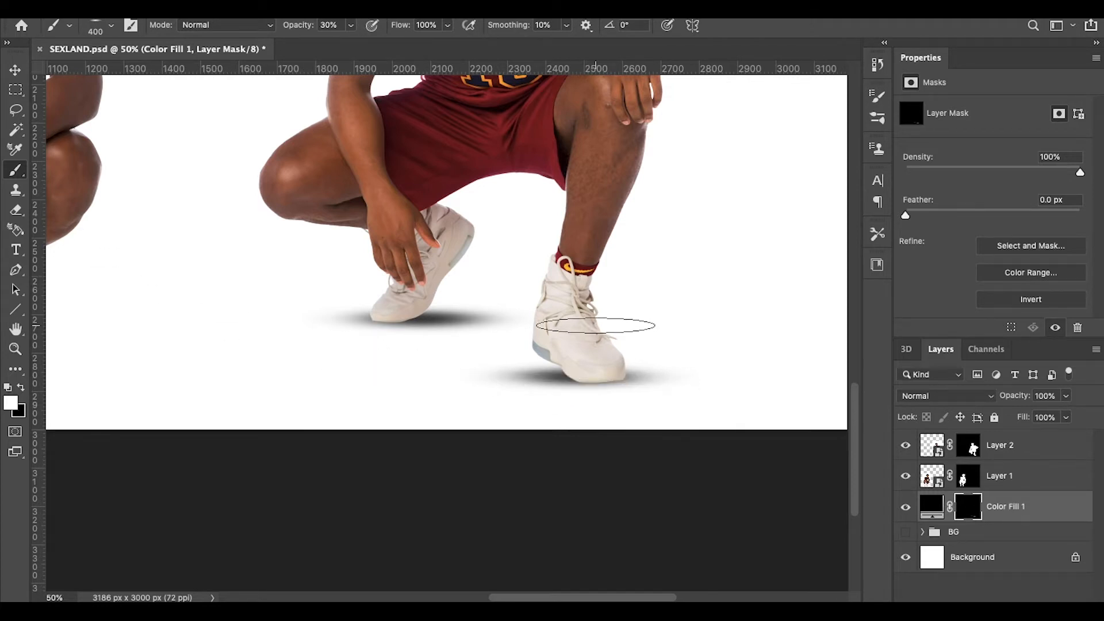
Step: Shrink the brush to 150 px and switch to the Move tool at 50% zoom
{"action": "scroll", "coordinate": [595, 326], "scroll_direction": "down", "scroll_amount": 3}
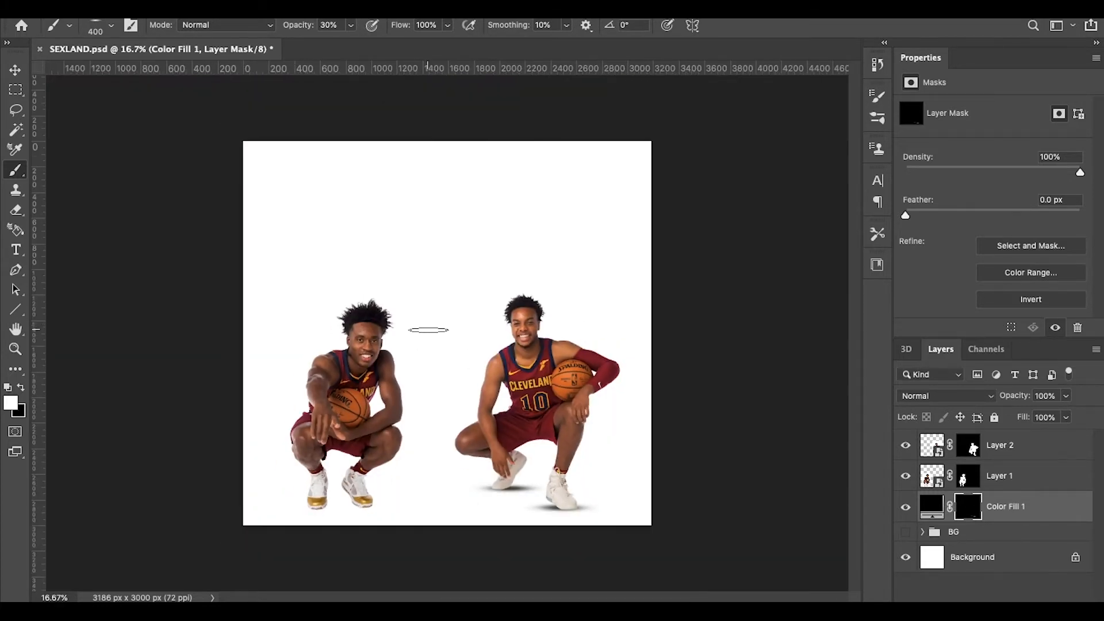
{"action": "scroll", "coordinate": [428, 329], "scroll_direction": "up", "scroll_amount": 3}
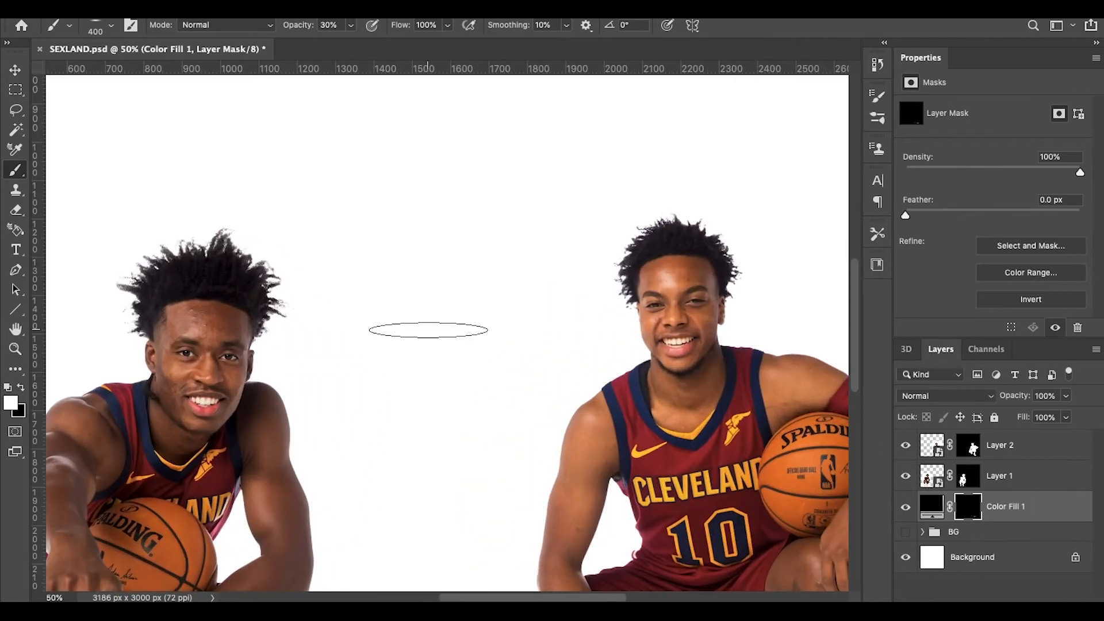
{"action": "key", "text": "bracketleft"}
{"action": "key", "text": "bracketleft"}
{"action": "key", "text": "bracketleft"}
{"action": "key", "text": "bracketleft"}
{"action": "key", "text": "bracketleft"}
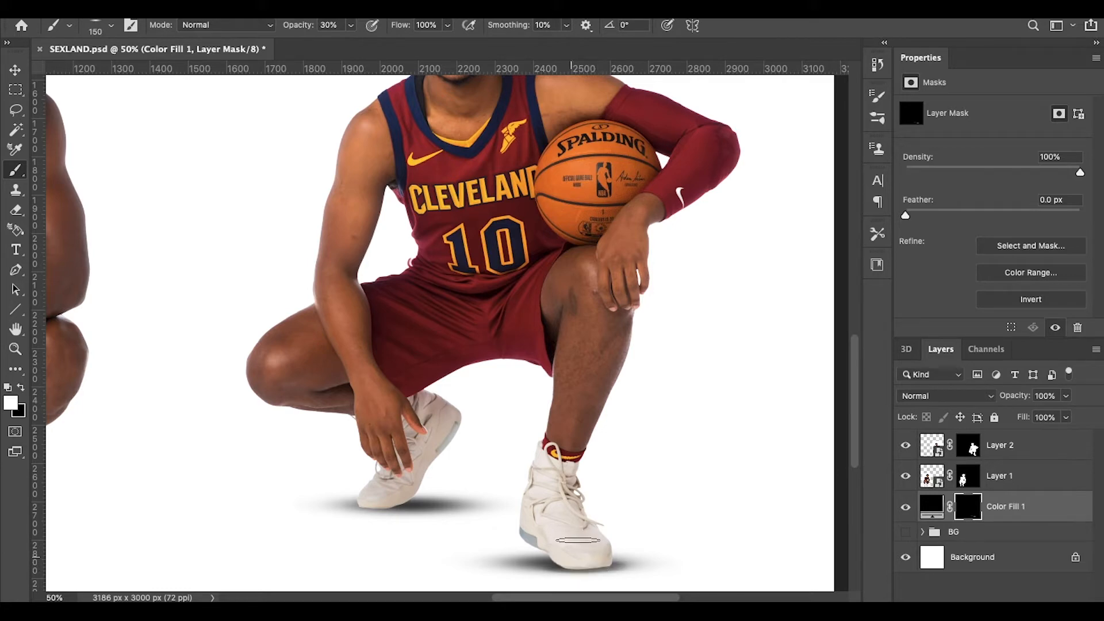
{"action": "key", "text": "ctrl+minus"}
{"action": "key", "text": "ctrl+minus"}
{"action": "key", "text": "ctrl+minus"}
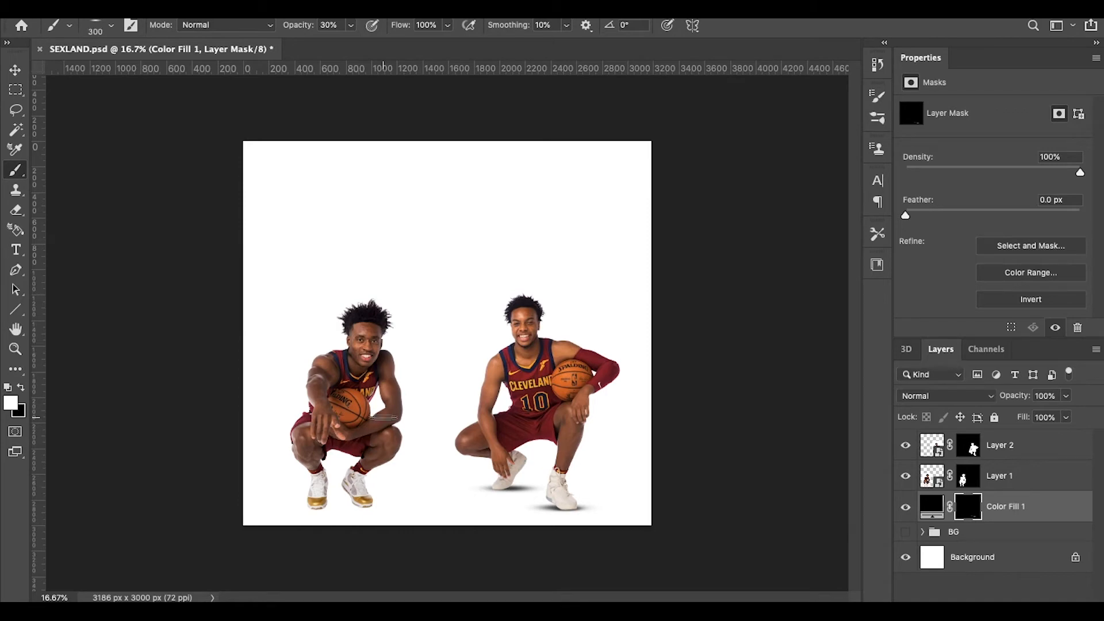
{"action": "key", "text": "ctrl+plus"}
{"action": "key", "text": "ctrl+plus"}
{"action": "key", "text": "ctrl+plus"}
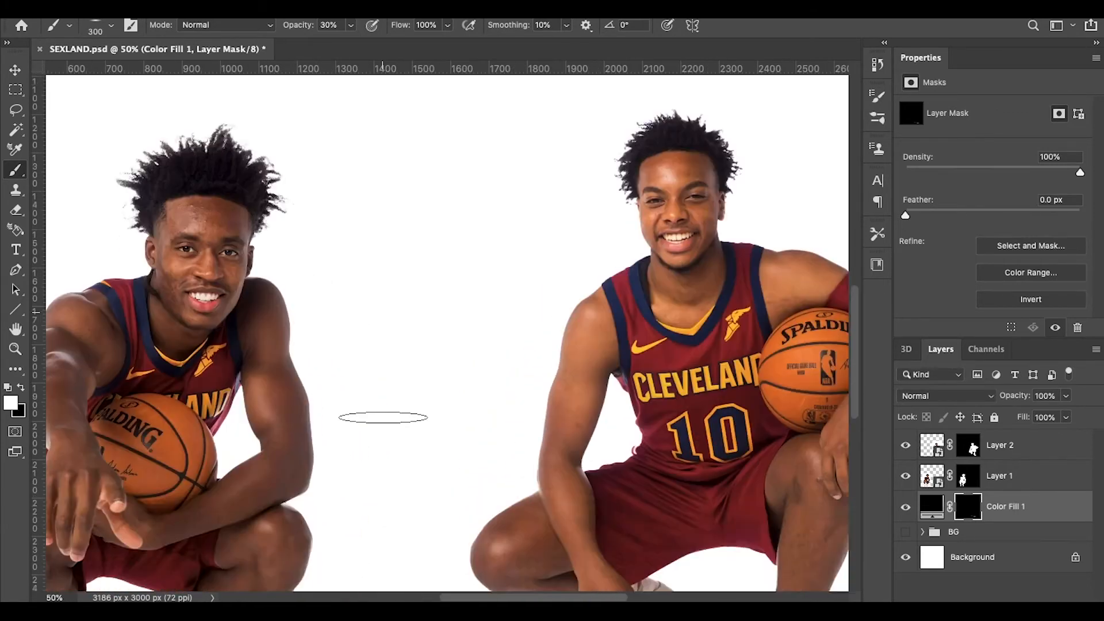
{"action": "scroll", "coordinate": [383, 417], "scroll_direction": "down", "scroll_amount": 6}
{"action": "scroll", "coordinate": [383, 417], "scroll_direction": "left", "scroll_amount": 2}
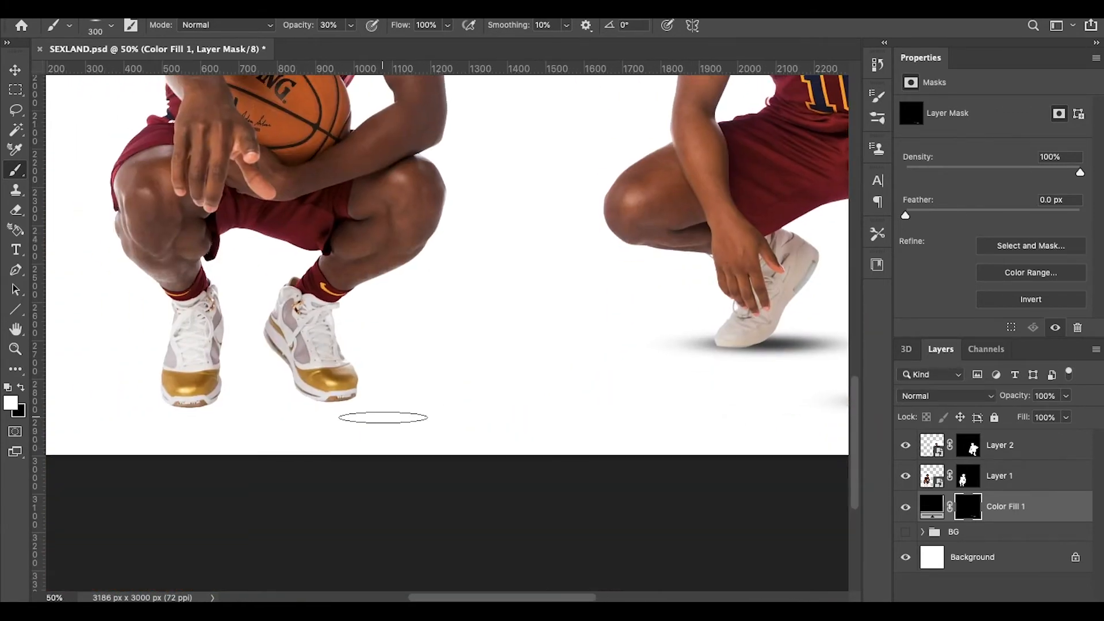
{"action": "left_click", "coordinate": [15, 68]}
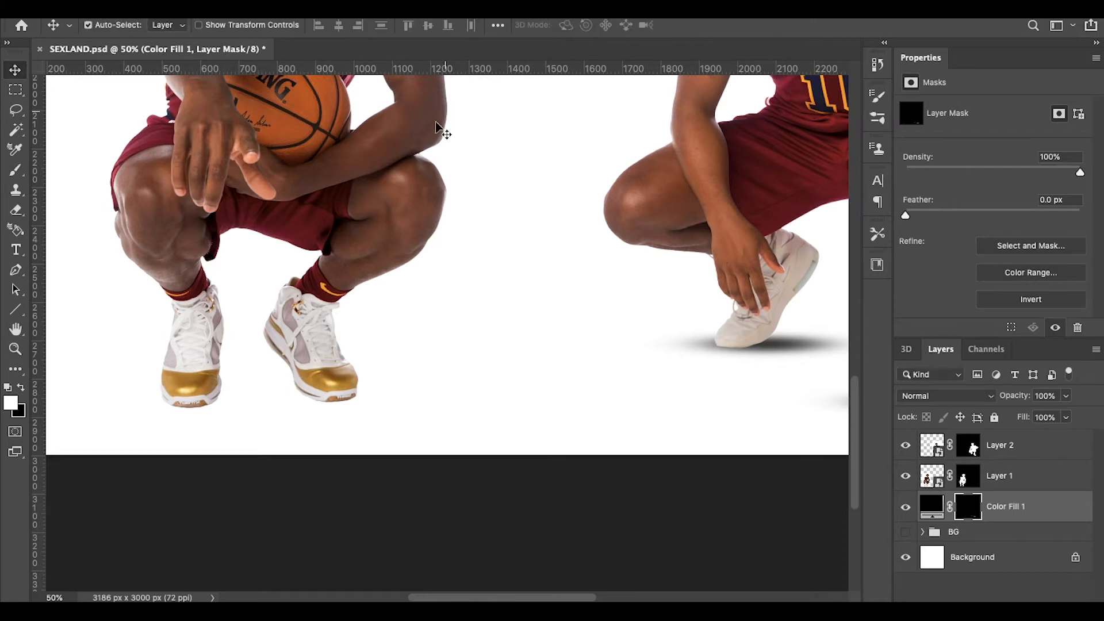
{"action": "key", "text": "ctrl+minus"}
{"action": "key", "text": "ctrl+minus"}
{"action": "key", "text": "ctrl+minus"}
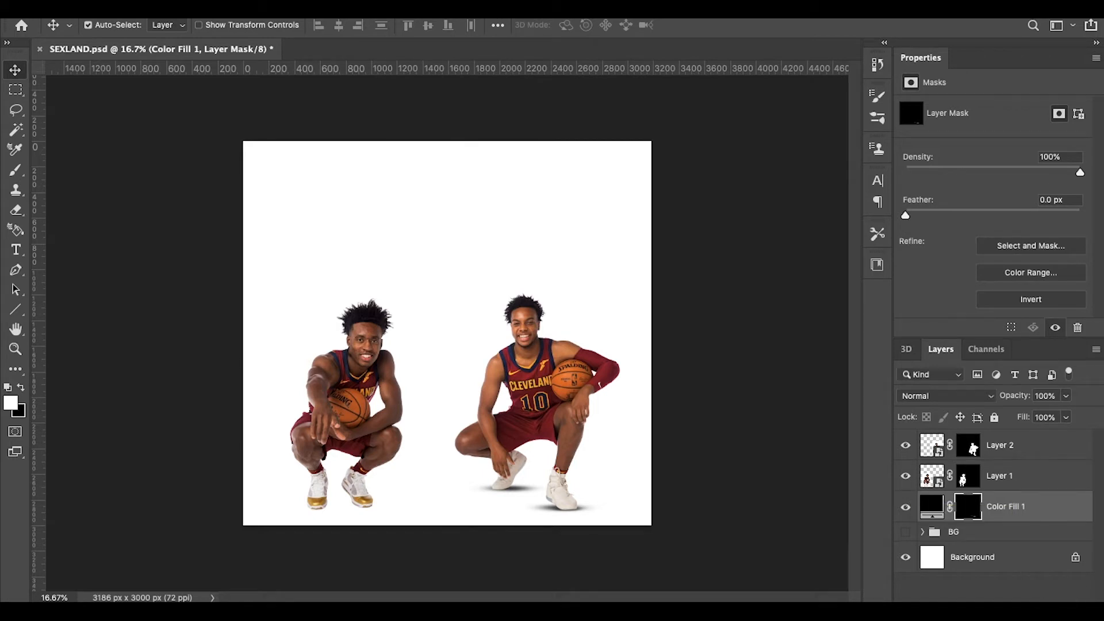
Step: Add a new empty Layer 5 above Color Fill 1 and paint with black using the Brush
{"action": "left_click", "coordinate": [1055, 610]}
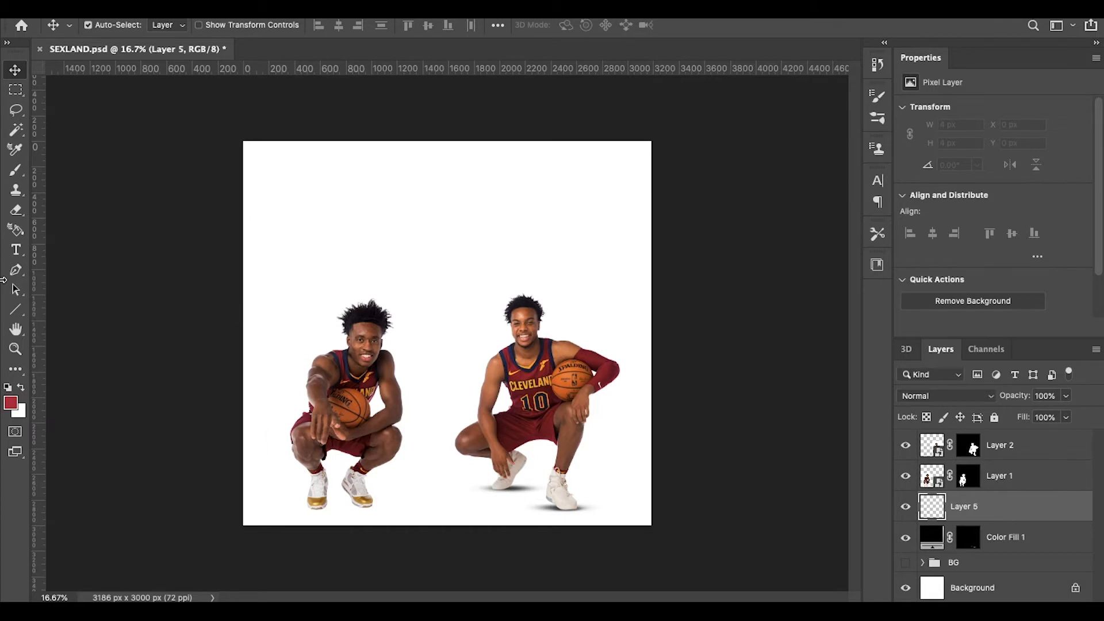
{"action": "left_click", "coordinate": [14, 171]}
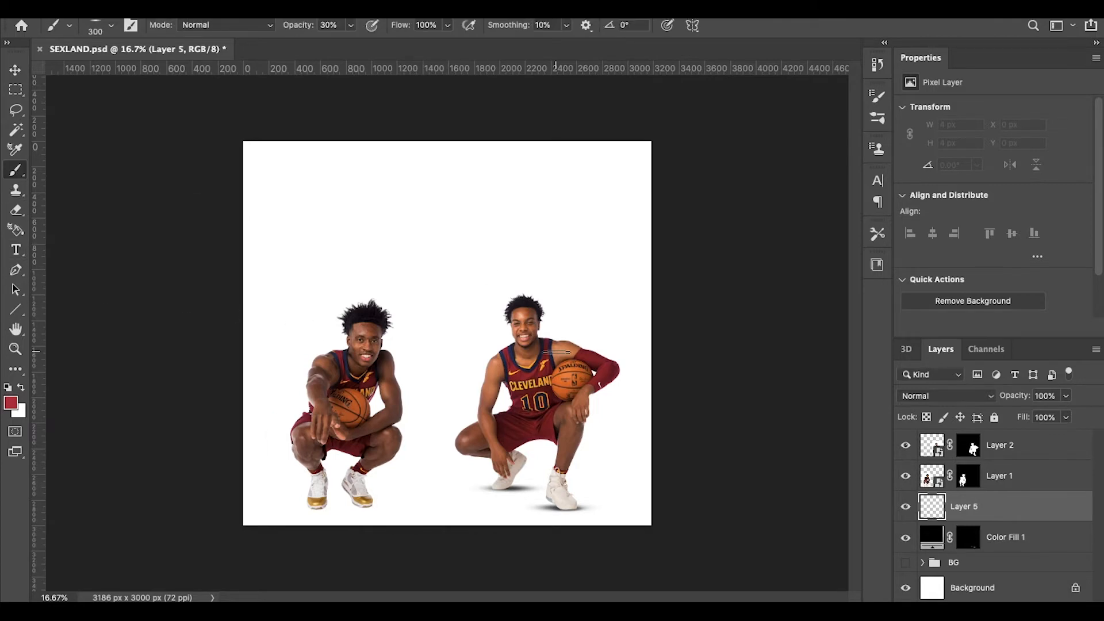
{"action": "key", "text": "super+plus"}
{"action": "key", "text": "super+plus"}
{"action": "key", "text": "super+plus"}
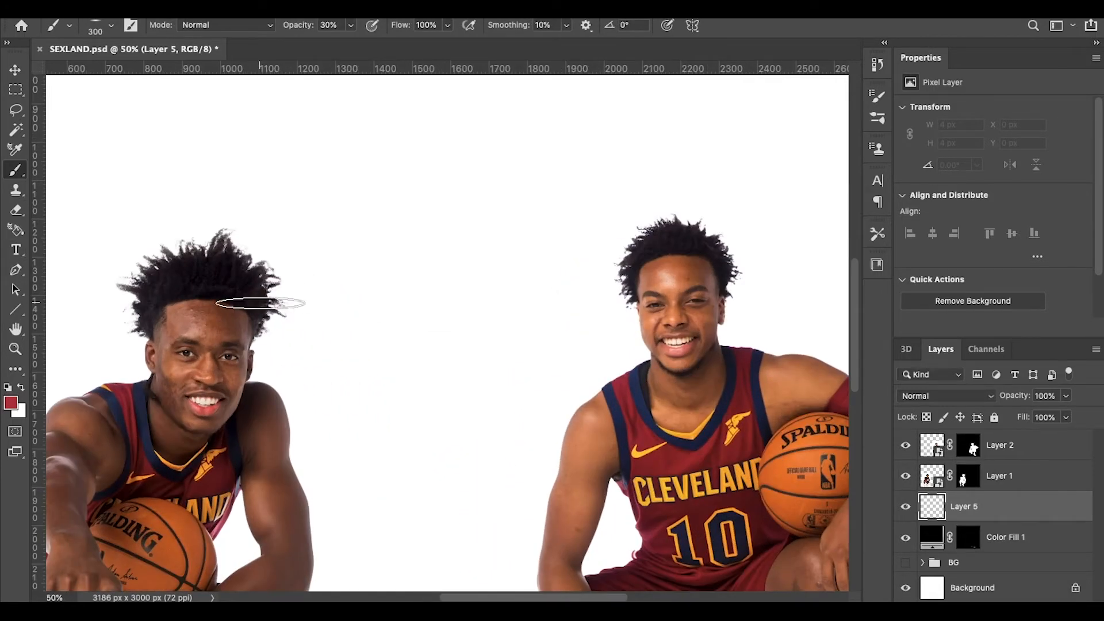
{"action": "scroll", "coordinate": [260, 303], "scroll_direction": "down", "scroll_amount": 5}
{"action": "scroll", "coordinate": [260, 304], "scroll_direction": "left", "scroll_amount": 4}
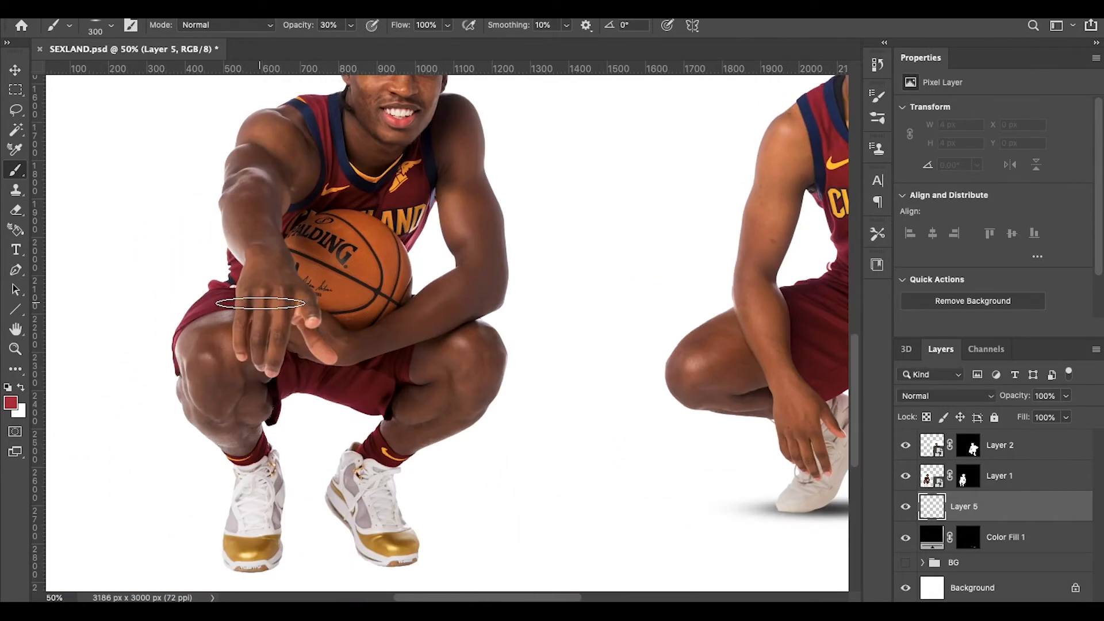
{"action": "left_click", "coordinate": [11, 403]}
{"action": "left_click", "coordinate": [911, 230]}
{"action": "key", "text": "b"}
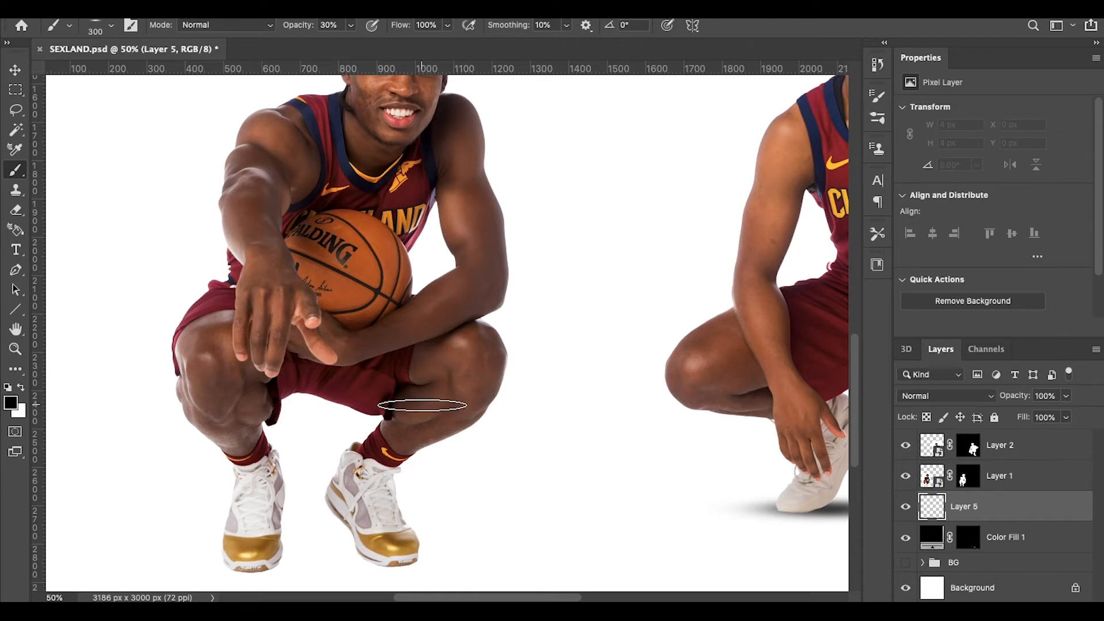
Step: Set the brush to 300 px with 0% hardness
{"action": "scroll", "coordinate": [421, 406], "scroll_direction": "down", "scroll_amount": 3}
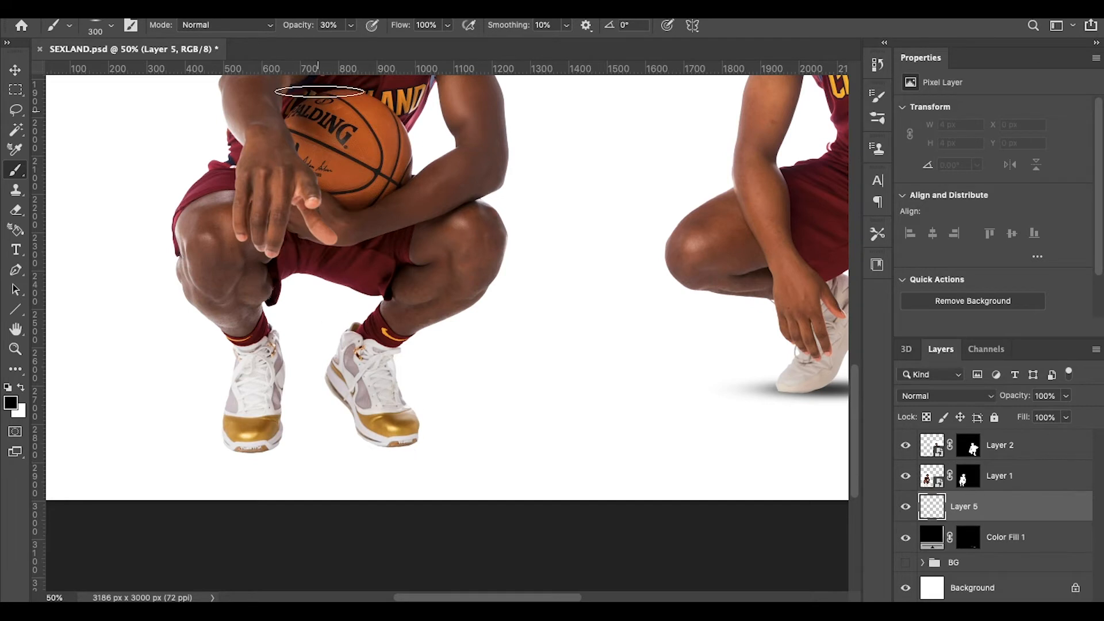
{"action": "right_click", "coordinate": [587, 345]}
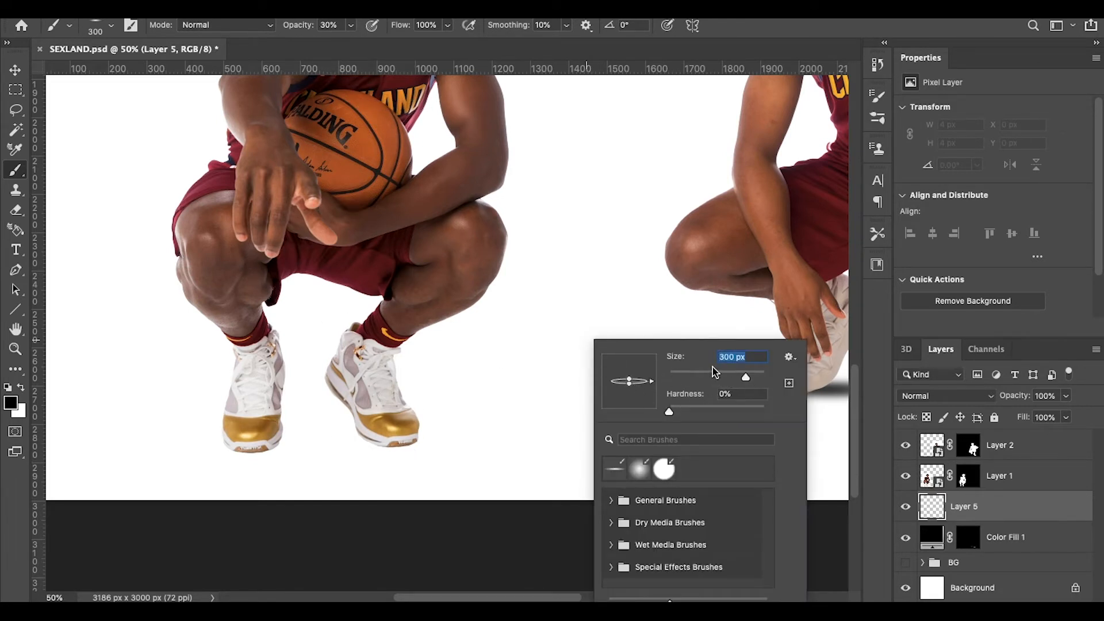
{"action": "key", "text": "Return"}
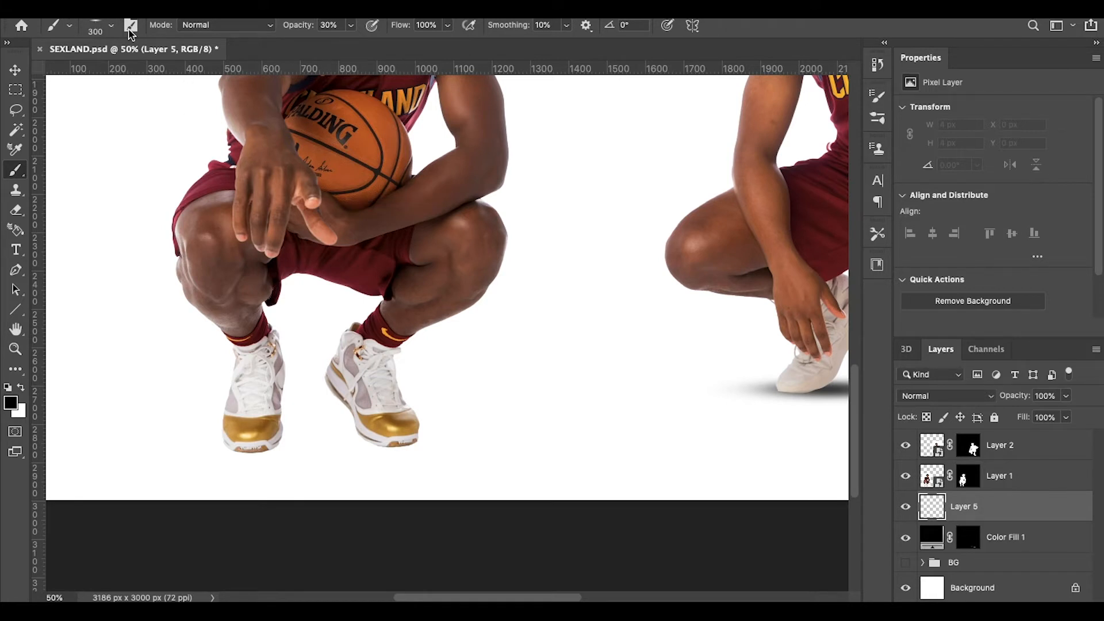
{"action": "right_click", "coordinate": [520, 250]}
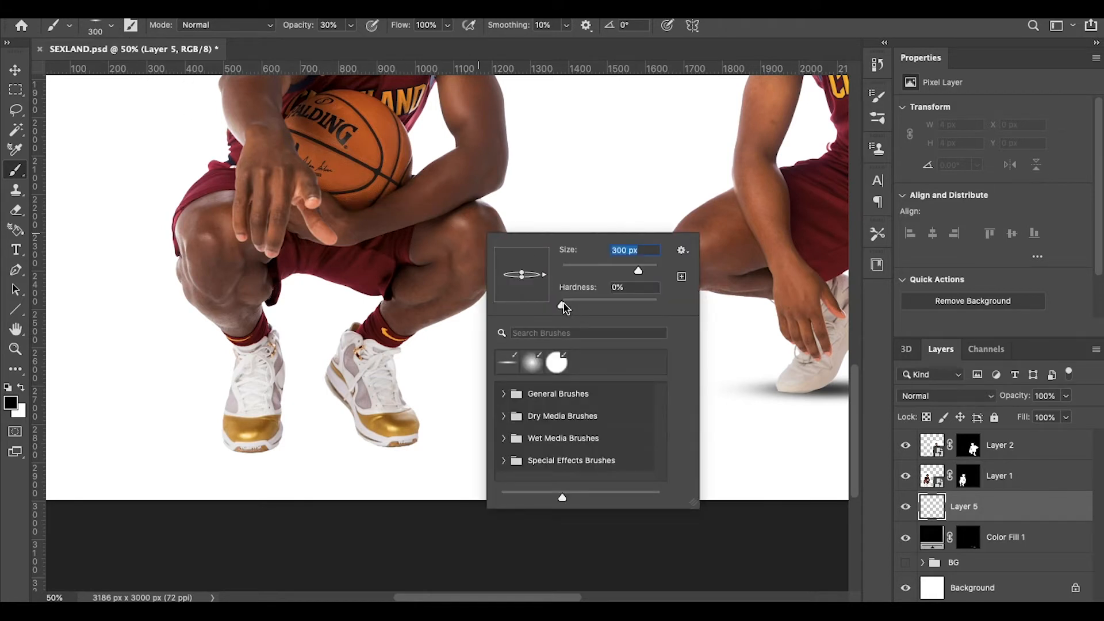
{"action": "mouse_move", "coordinate": [563, 308]}
{"action": "left_mouse_down"}
{"action": "mouse_move", "coordinate": [702, 316]}
{"action": "mouse_move", "coordinate": [401, 286]}
{"action": "left_mouse_up"}
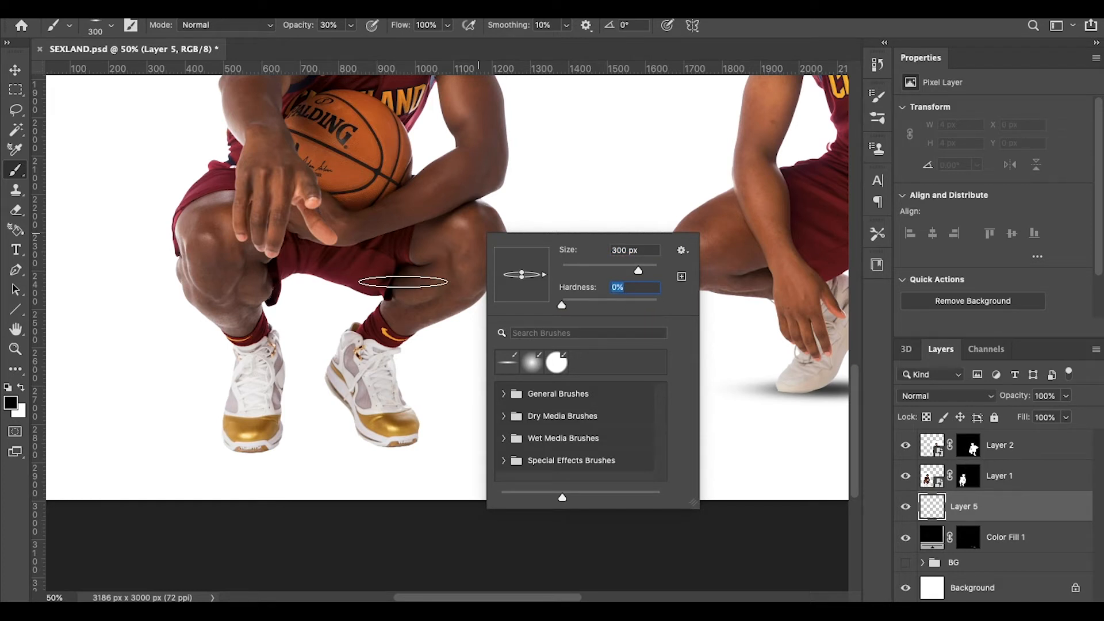
{"action": "left_click", "coordinate": [403, 282]}
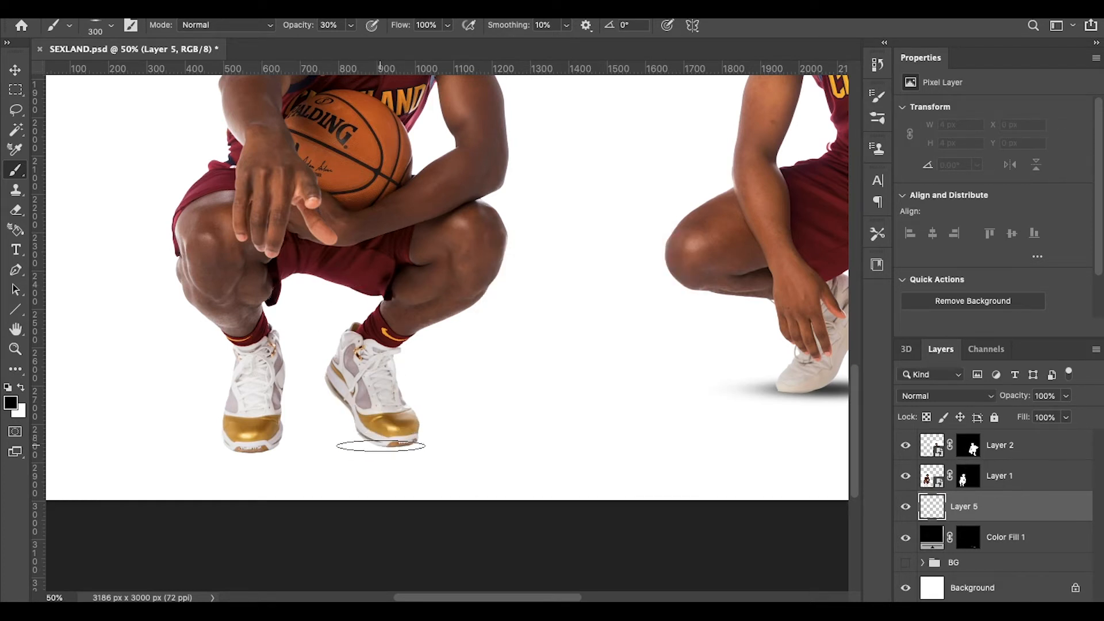
Step: Dab soft 30% opacity shadows beneath the left player's gold-tipped shoes
{"action": "left_click", "coordinate": [384, 446]}
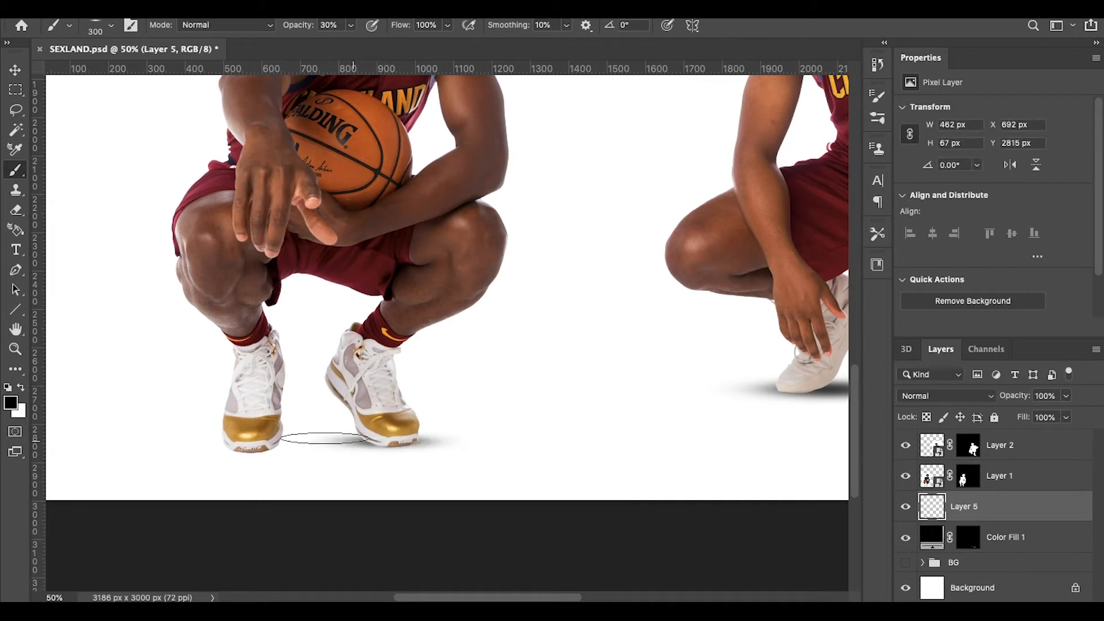
{"action": "left_click", "coordinate": [388, 448]}
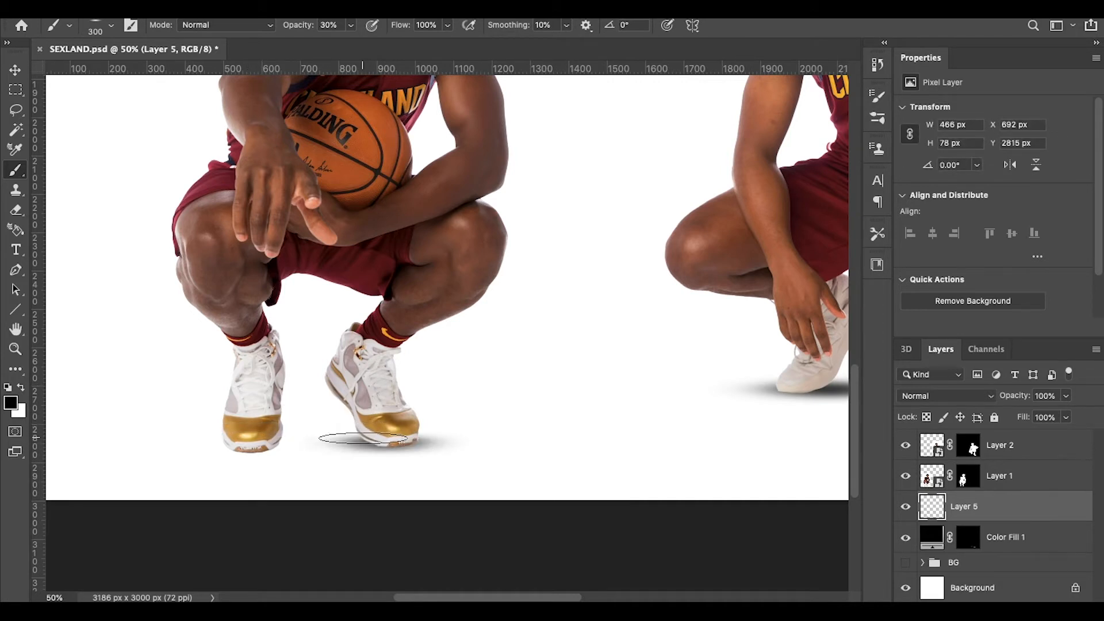
{"action": "left_click", "coordinate": [368, 438]}
{"action": "left_click", "coordinate": [364, 435]}
{"action": "left_click", "coordinate": [362, 431]}
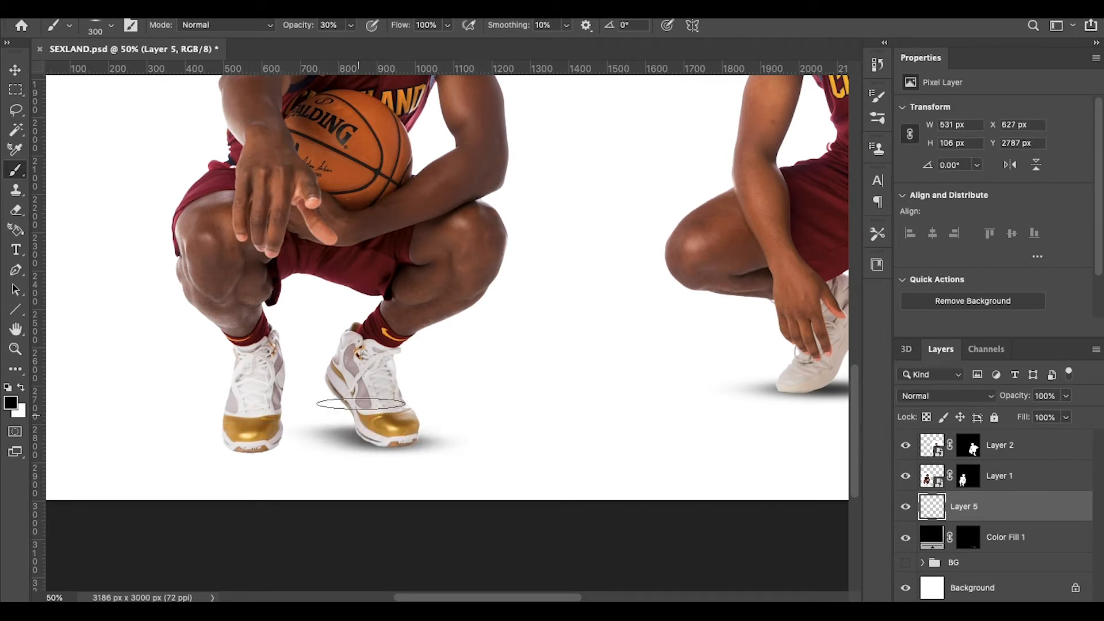
{"action": "key", "text": "super+minus"}
{"action": "key", "text": "super+minus"}
{"action": "key", "text": "super+minus"}
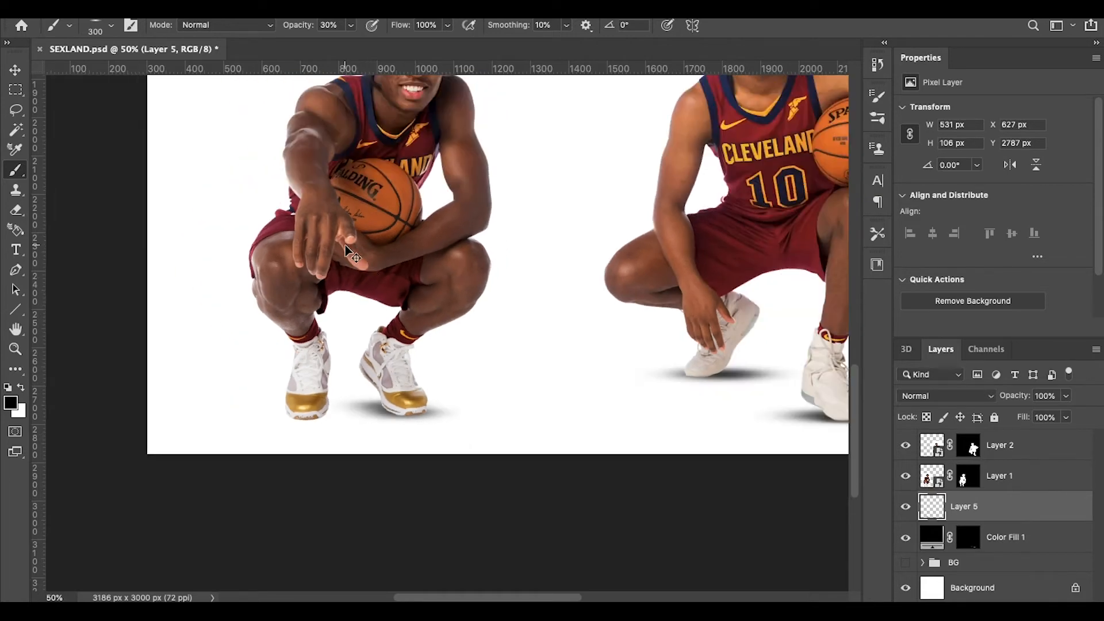
{"action": "key", "text": "super+equal"}
{"action": "key", "text": "super+equal"}
{"action": "scroll", "coordinate": [447, 365], "scroll_direction": "down", "scroll_amount": 5}
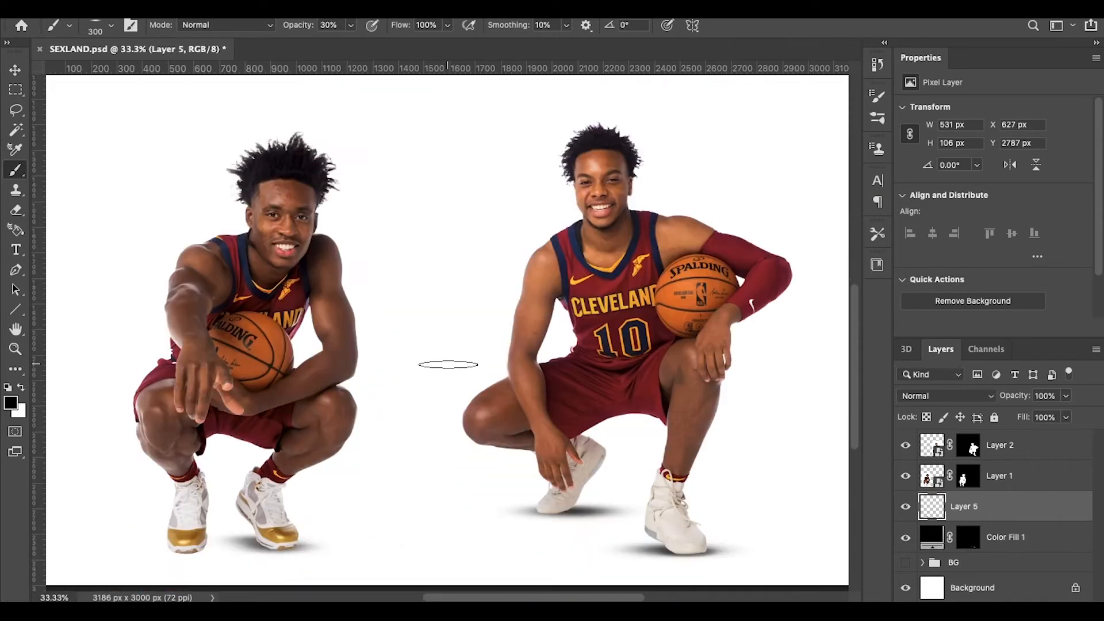
{"action": "key", "text": "super+equal"}
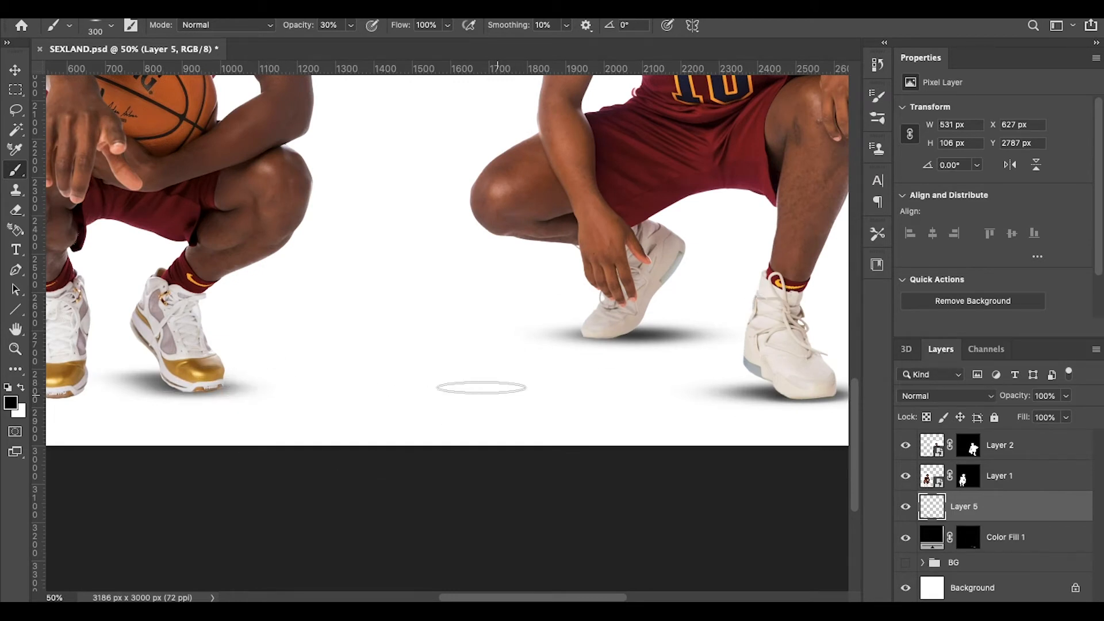
Step: Compare Layer 5 on and off and darken the shadow beside the shoe
{"action": "left_click", "coordinate": [906, 509]}
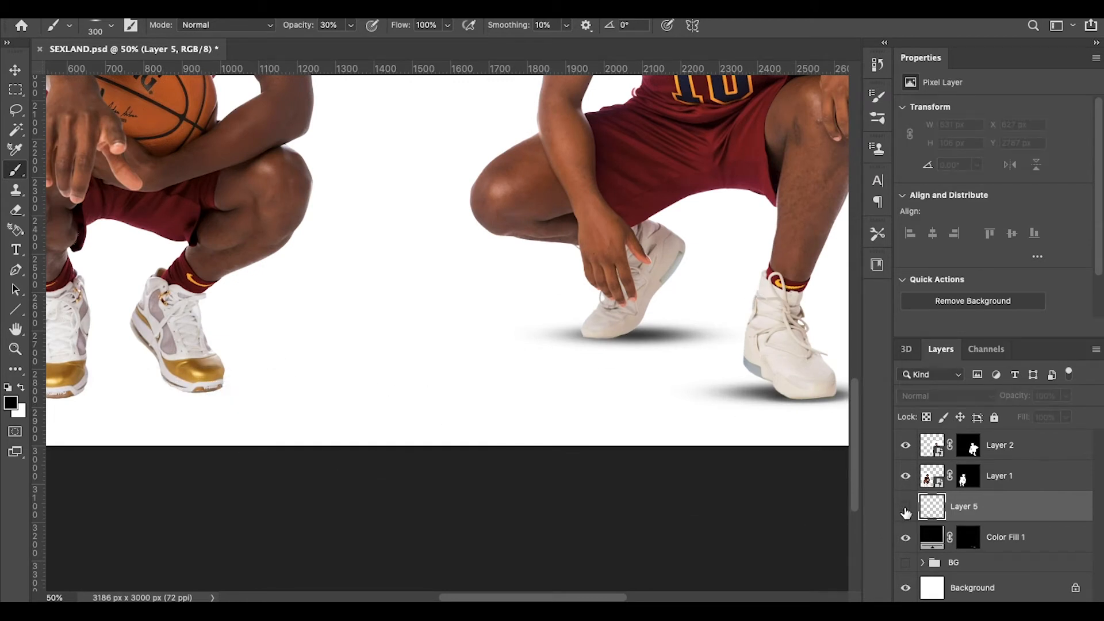
{"action": "left_click", "coordinate": [906, 507]}
{"action": "scroll", "coordinate": [552, 414], "scroll_direction": "left", "scroll_amount": 5}
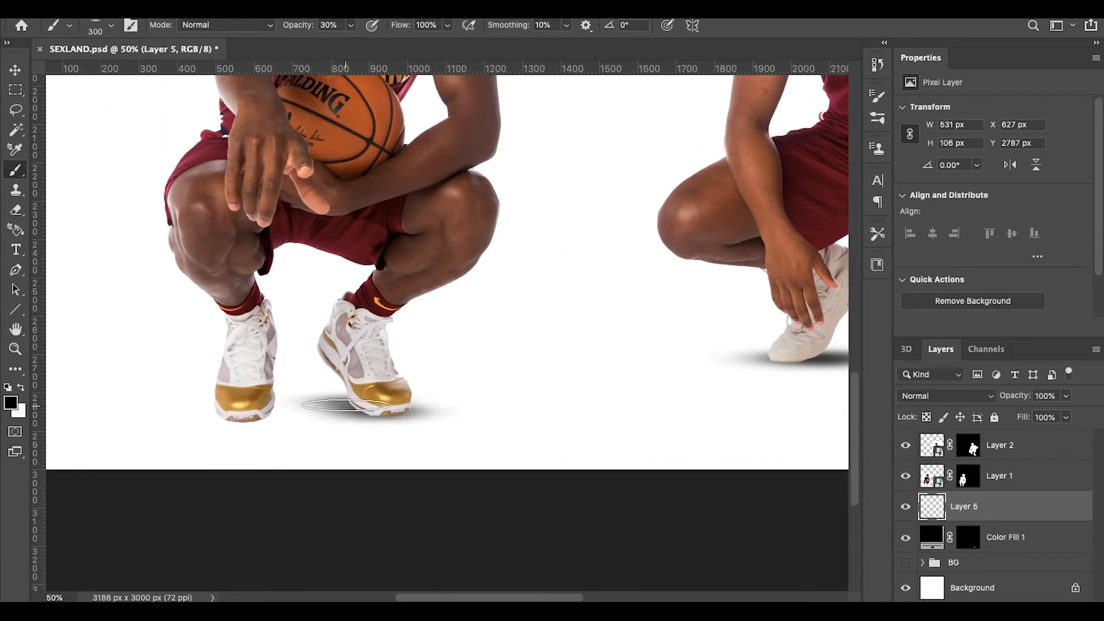
{"action": "mouse_move", "coordinate": [368, 407]}
{"action": "left_mouse_down"}
{"action": "mouse_move", "coordinate": [316, 406]}
{"action": "mouse_move", "coordinate": [347, 403]}
{"action": "left_mouse_up"}
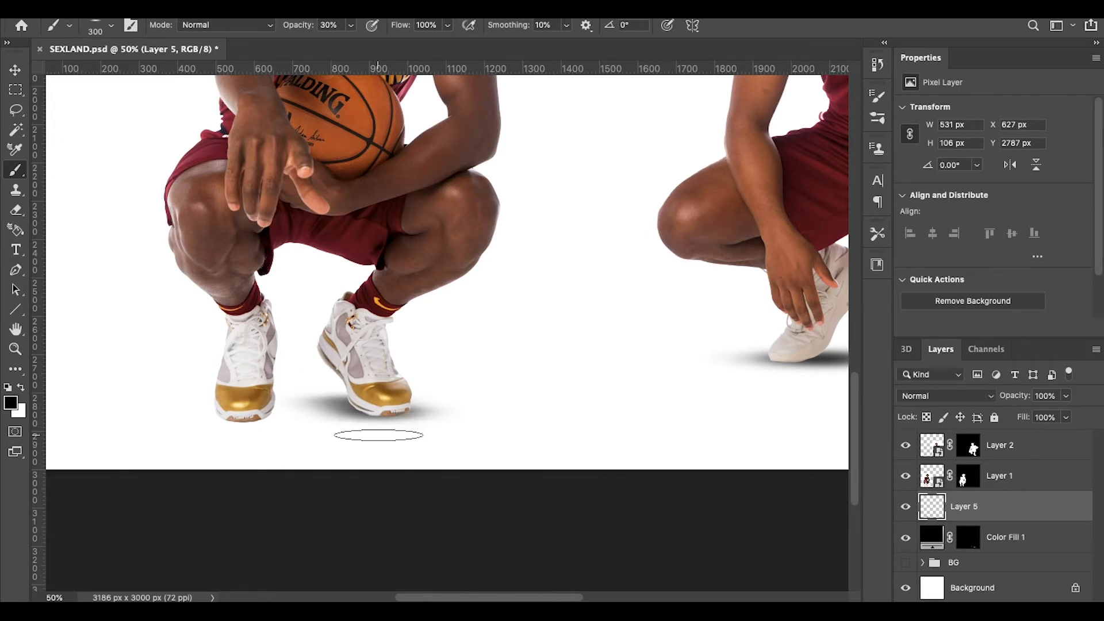
{"action": "key", "text": "ctrl+comma"}
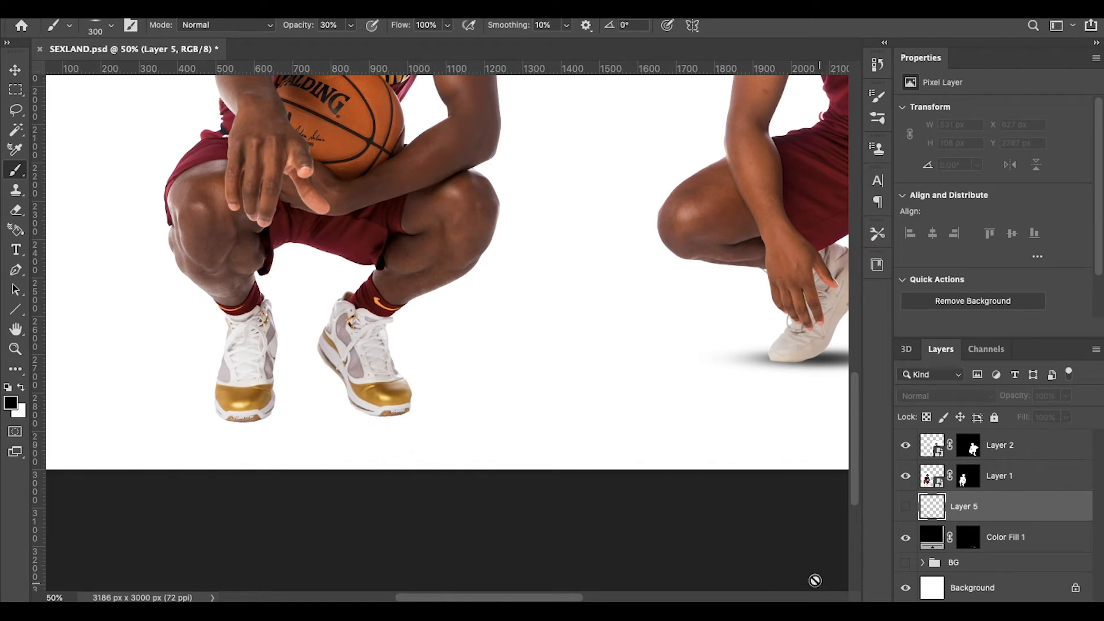
{"action": "key", "text": "ctrl+comma"}
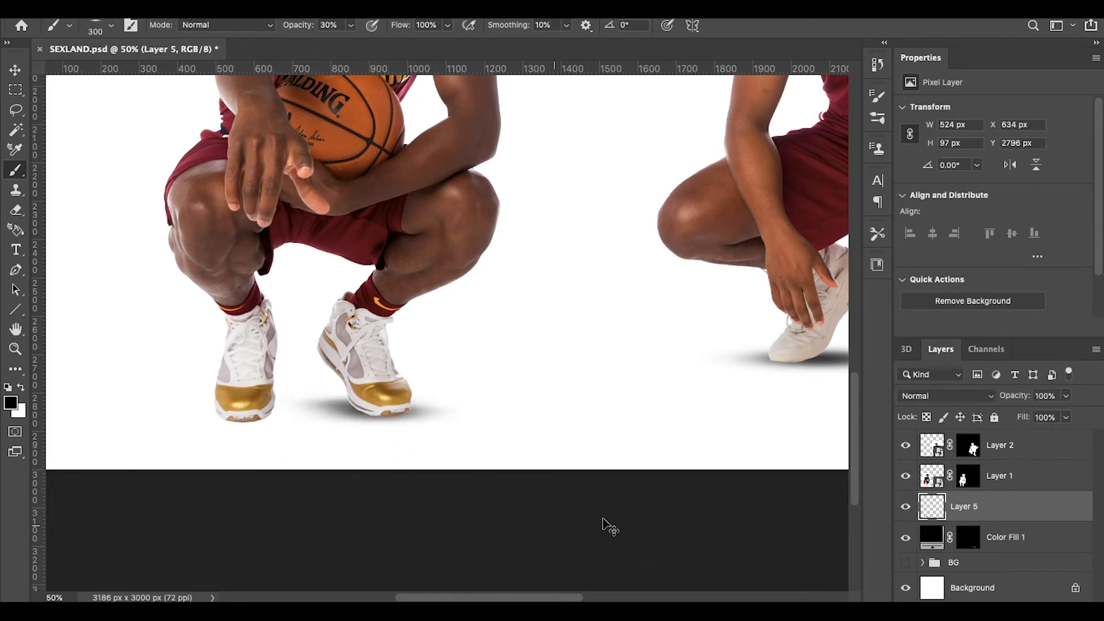
Step: Redo the last stroke via Edit, try the Eraser, then paint a broad soft shadow under the shoes
{"action": "left_click", "coordinate": [152, 1]}
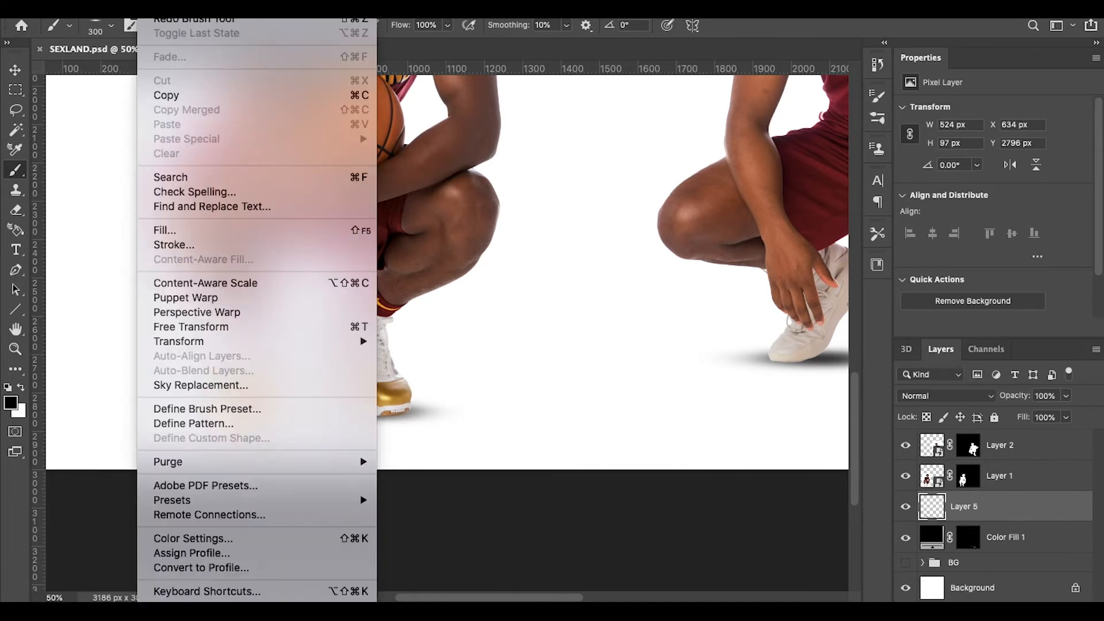
{"action": "left_click", "coordinate": [164, 20]}
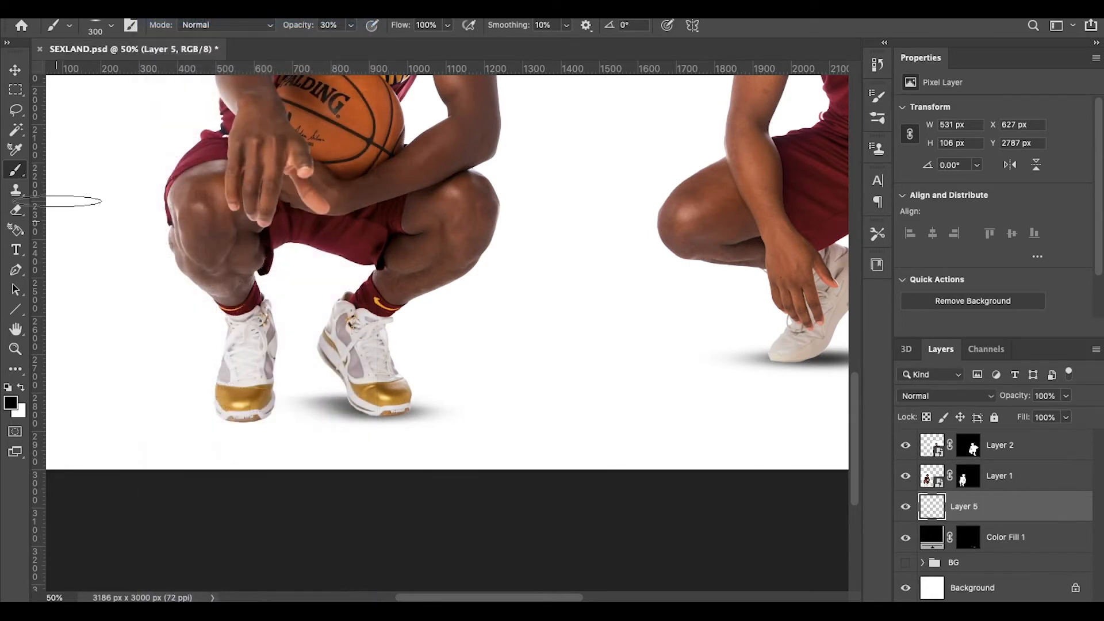
{"action": "left_click", "coordinate": [23, 211]}
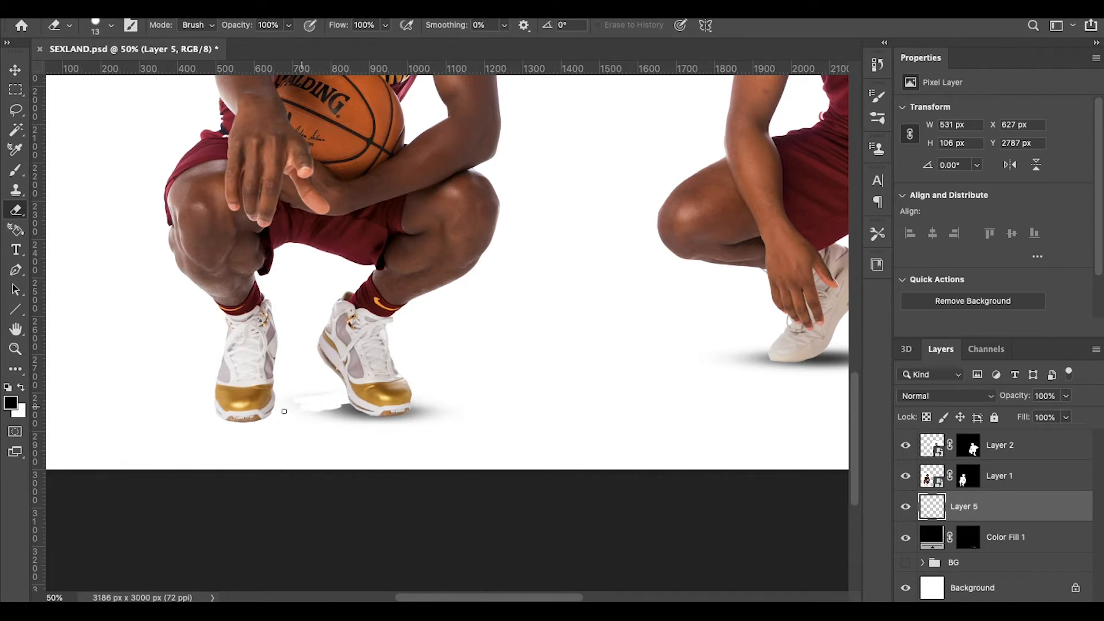
{"action": "left_click", "coordinate": [16, 170]}
{"action": "mouse_move", "coordinate": [313, 395]}
{"action": "left_mouse_down"}
{"action": "mouse_move", "coordinate": [352, 451]}
{"action": "mouse_move", "coordinate": [331, 365]}
{"action": "mouse_move", "coordinate": [376, 437]}
{"action": "mouse_move", "coordinate": [337, 404]}
{"action": "left_mouse_up"}
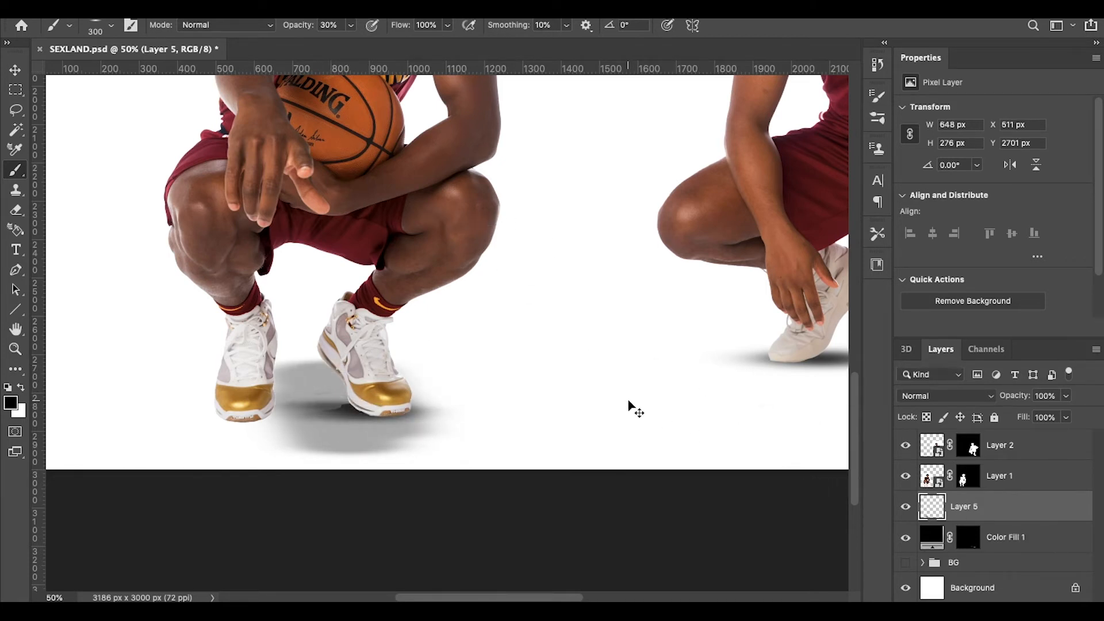
{"action": "scroll", "coordinate": [608, 387], "scroll_direction": "right", "scroll_amount": 5}
{"action": "scroll", "coordinate": [839, 488], "scroll_direction": "right", "scroll_amount": 2}
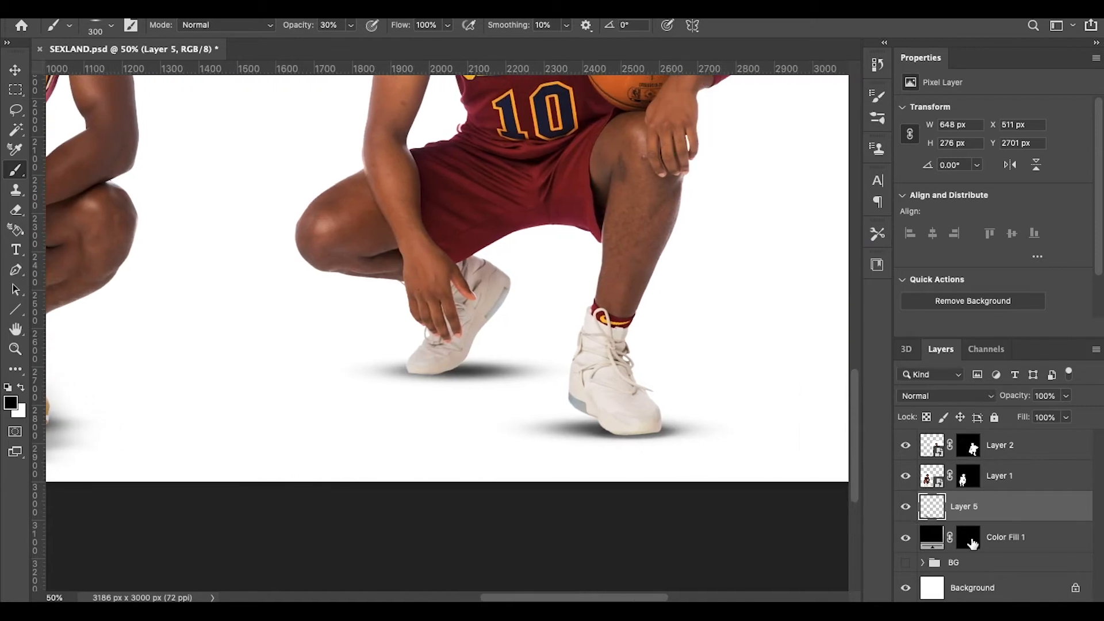
Step: Make the Color Fill 1 layer mask active and swap the foreground and background colours
{"action": "right_click", "coordinate": [970, 537]}
{"action": "left_click", "coordinate": [996, 546]}
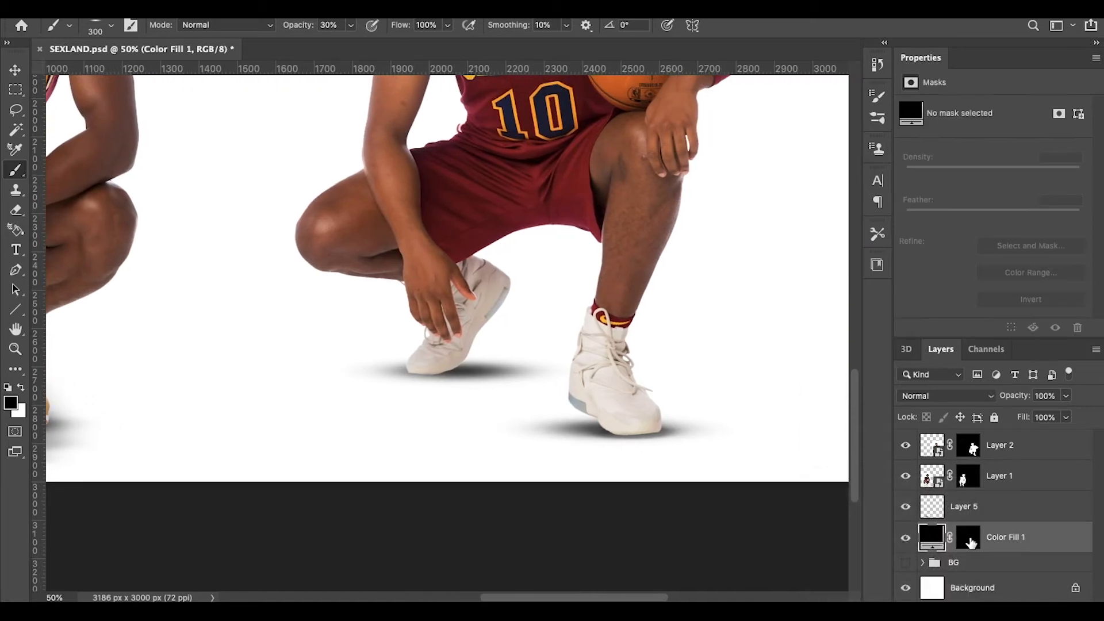
{"action": "left_click", "coordinate": [970, 537]}
{"action": "key", "text": "x"}
{"action": "scroll", "coordinate": [791, 449], "scroll_direction": "up", "scroll_amount": 1}
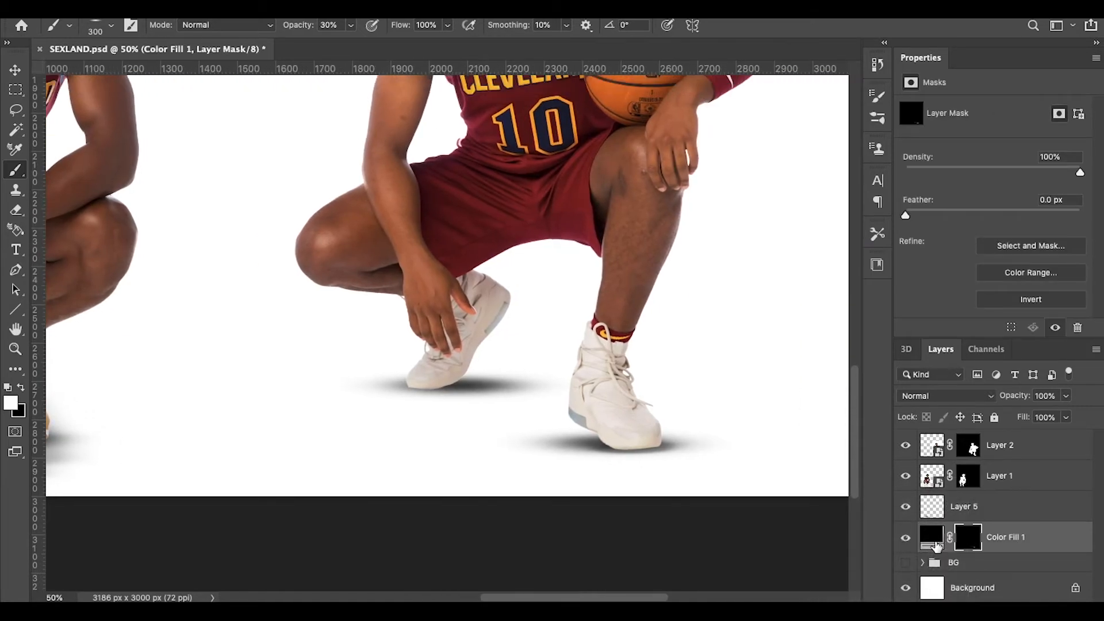
Step: Preview dark red and other fill colours for Color Fill 1, keeping black
{"action": "double_click", "coordinate": [935, 541]}
{"action": "left_click_drag", "start_coordinate": [636, 177], "coordinate": [876, 120]}
{"action": "left_click", "coordinate": [931, 213]}
{"action": "left_click_drag", "start_coordinate": [931, 212], "coordinate": [788, 432]}
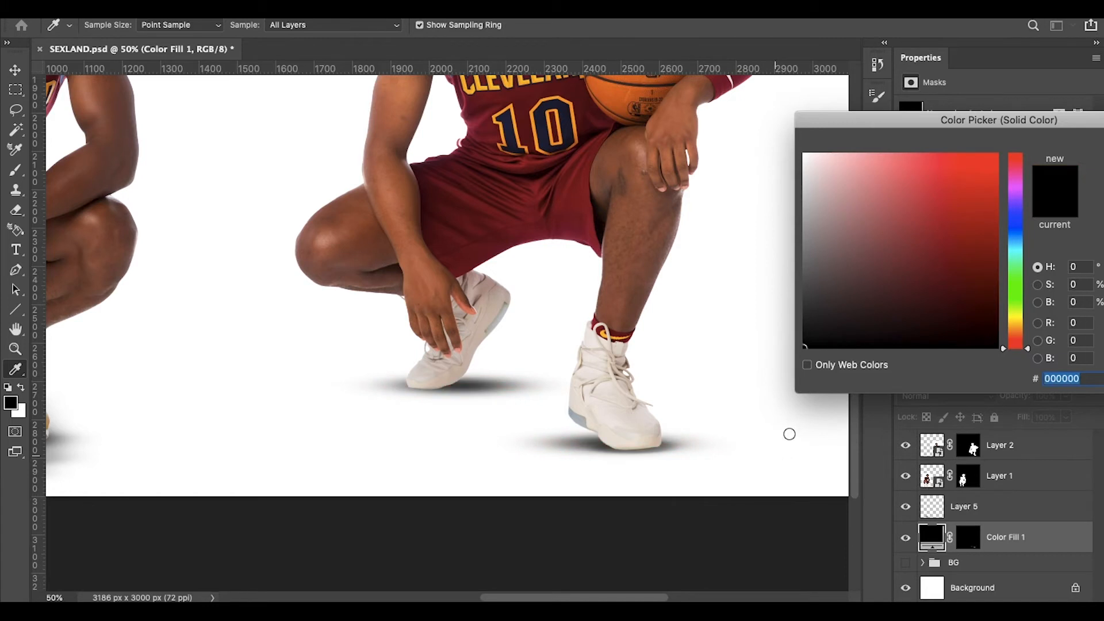
{"action": "left_click_drag", "start_coordinate": [1035, 125], "coordinate": [852, 115]}
{"action": "left_click", "coordinate": [983, 134]}
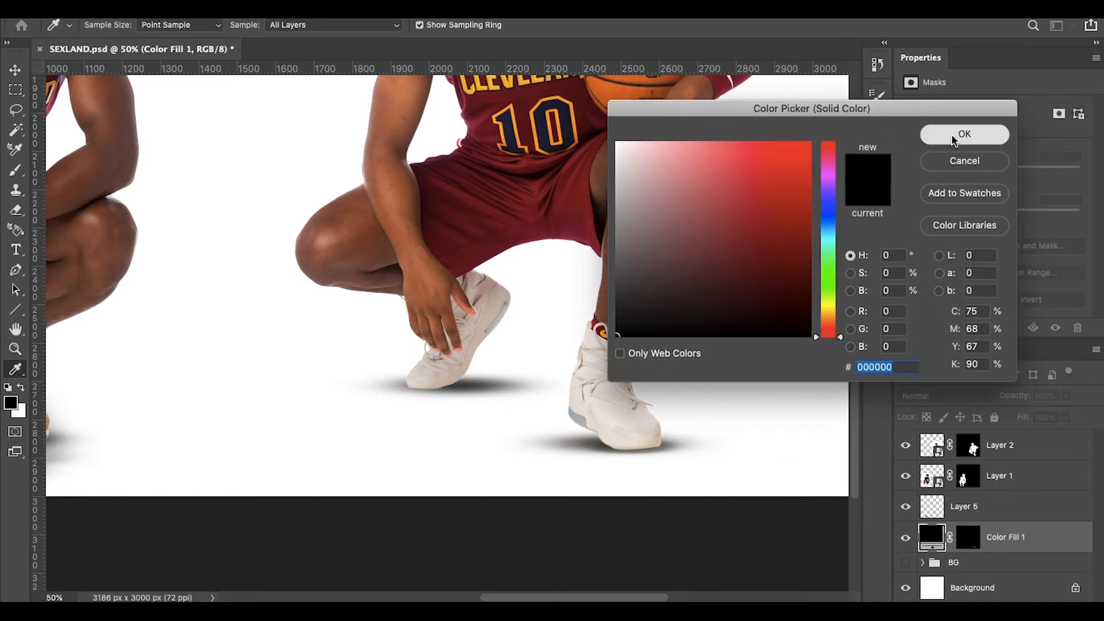
Step: Start and cancel a new solid colour fill layer, then target the Color Fill 1 mask again
{"action": "left_click", "coordinate": [955, 508]}
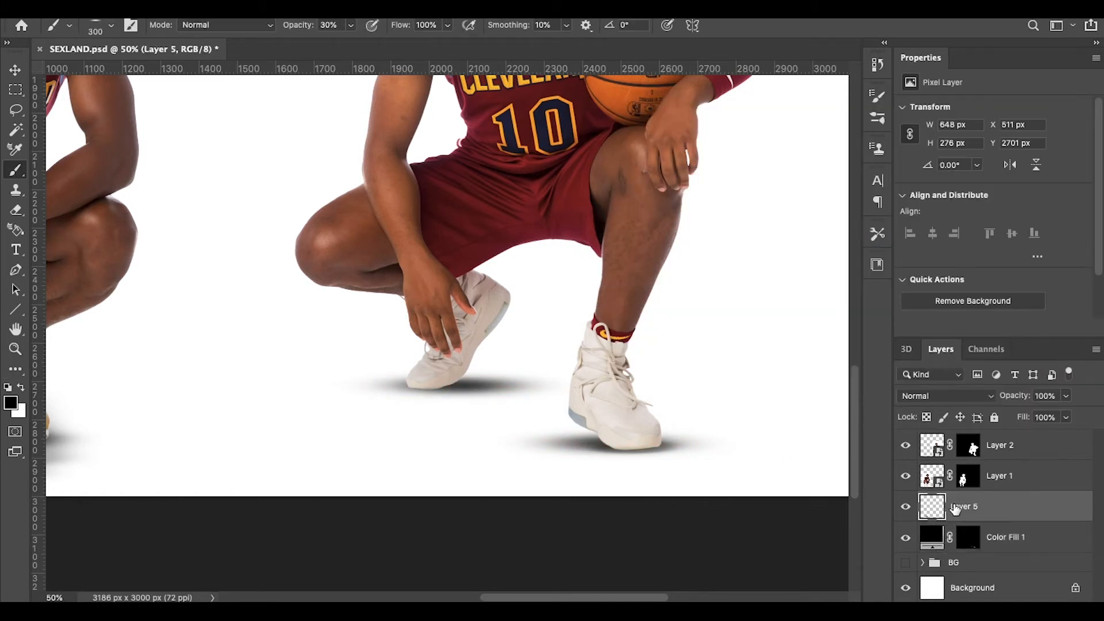
{"action": "scroll", "coordinate": [379, 289], "scroll_direction": "left", "scroll_amount": 5}
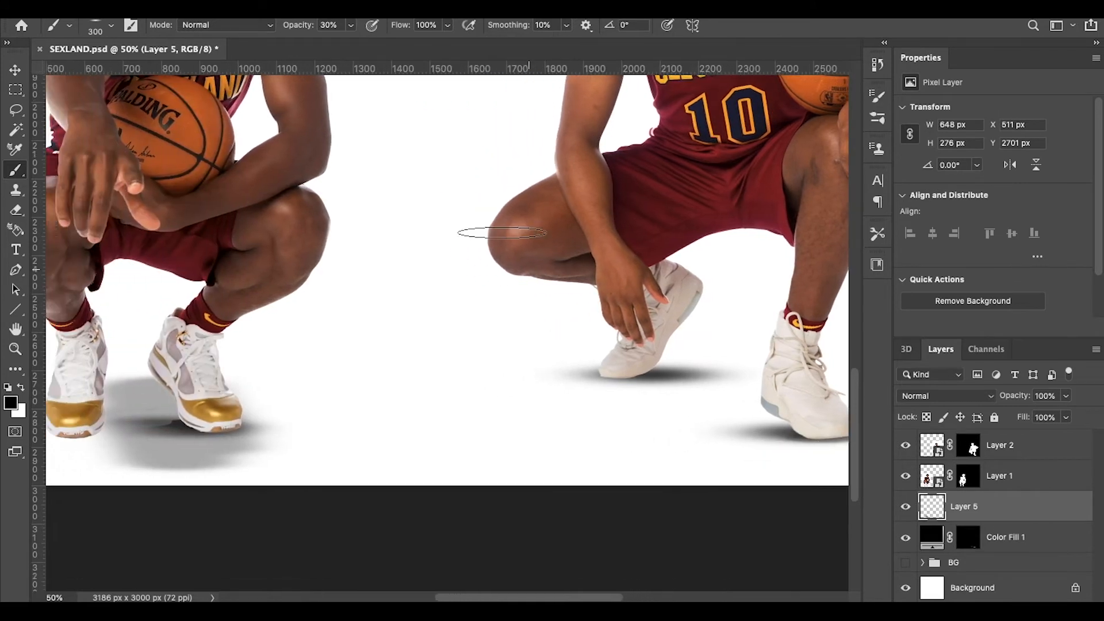
{"action": "left_click", "coordinate": [150, 4]}
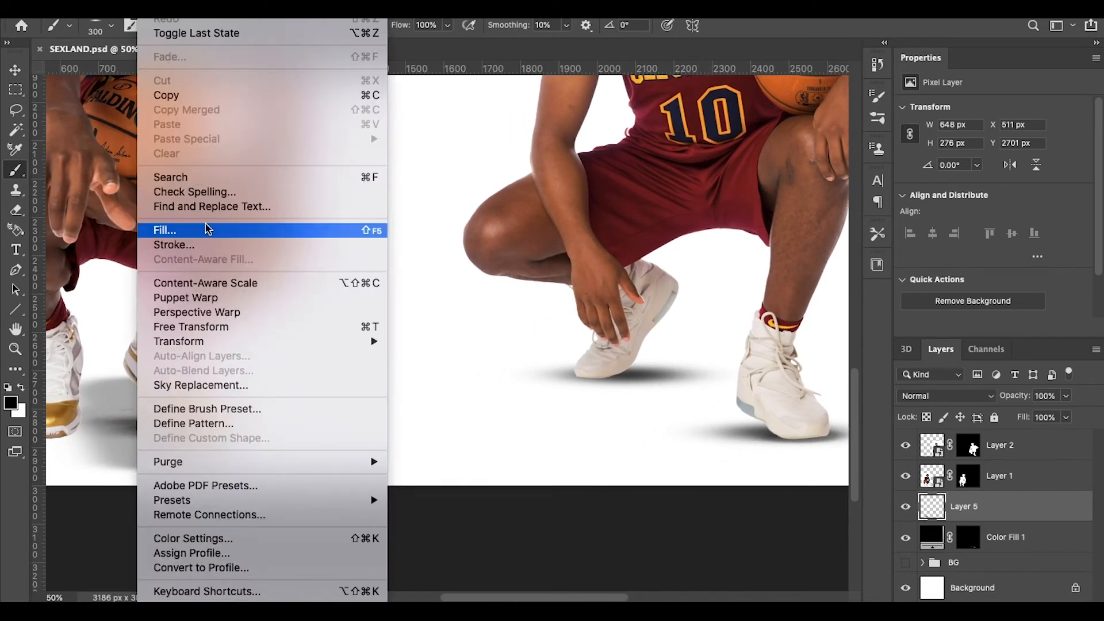
{"action": "left_click", "coordinate": [618, 163]}
{"action": "left_click", "coordinate": [1004, 600]}
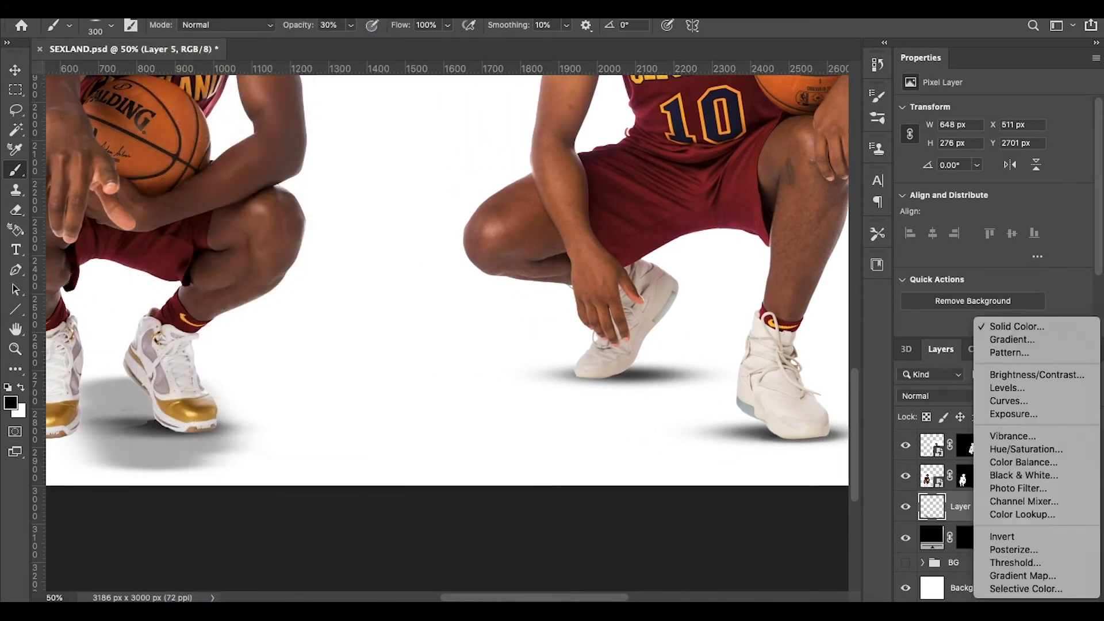
{"action": "left_click", "coordinate": [1017, 326]}
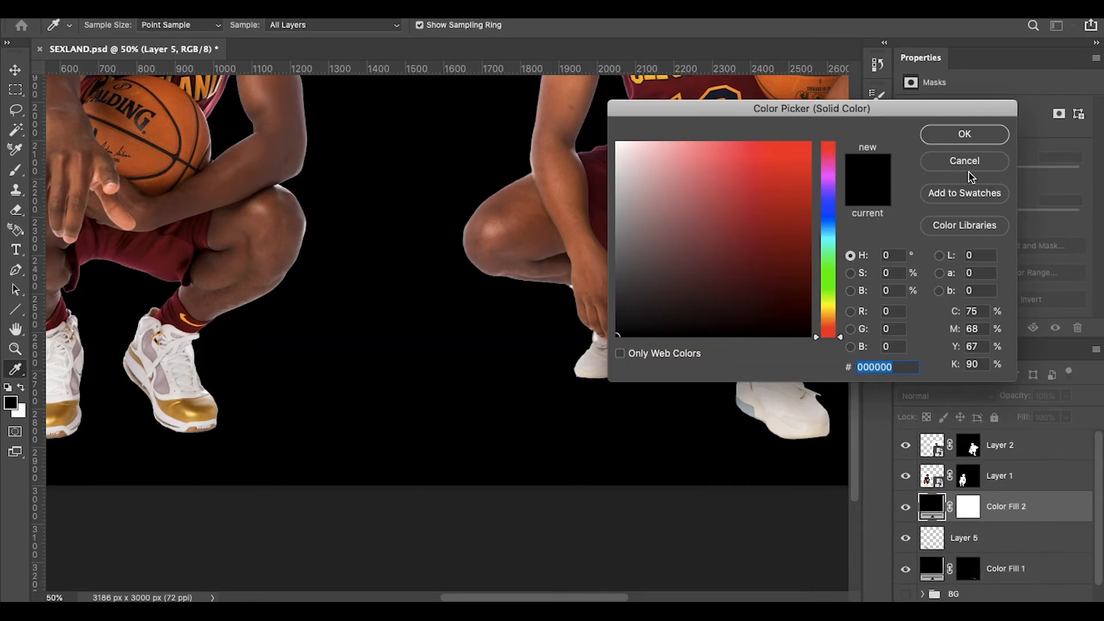
{"action": "left_click", "coordinate": [971, 177]}
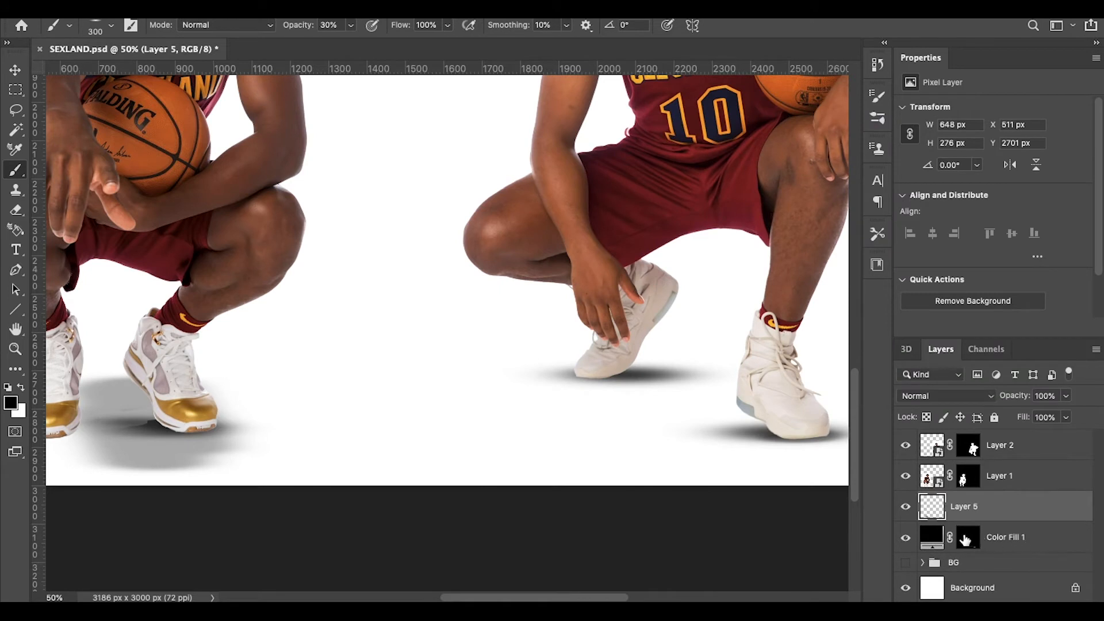
{"action": "left_click", "coordinate": [968, 538]}
Step: Toggle painting colours, undo a change, and return to the Brush with white as foreground
{"action": "key", "text": "x"}
{"action": "scroll", "coordinate": [616, 320], "scroll_direction": "right", "scroll_amount": 5}
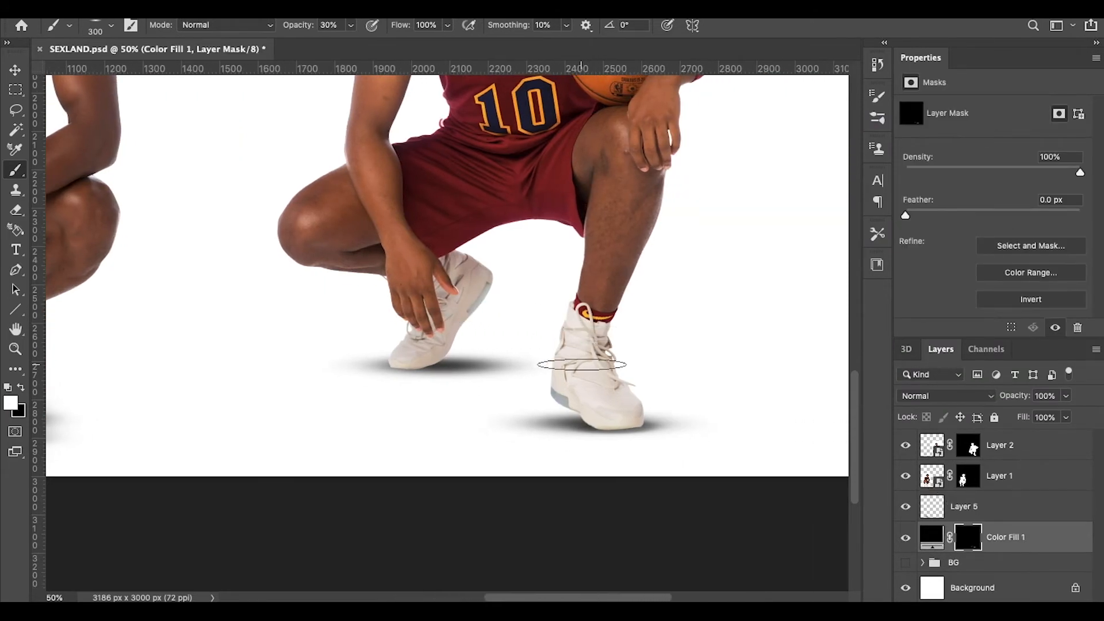
{"action": "left_click", "coordinate": [21, 387]}
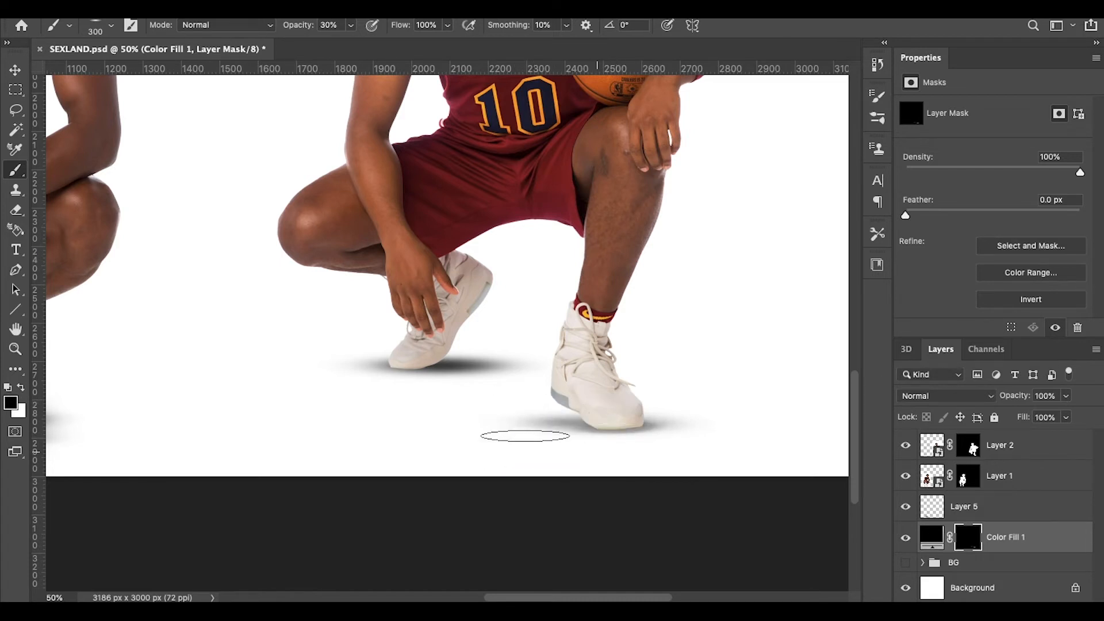
{"action": "key", "text": "super+z"}
{"action": "key", "text": "super+z"}
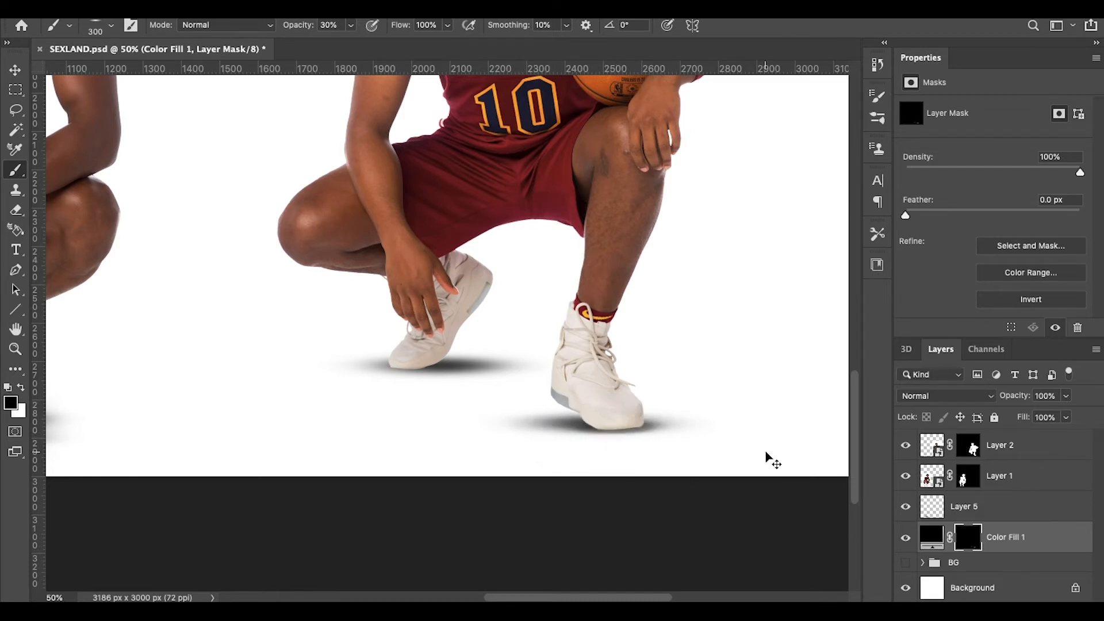
{"action": "left_click", "coordinate": [16, 75]}
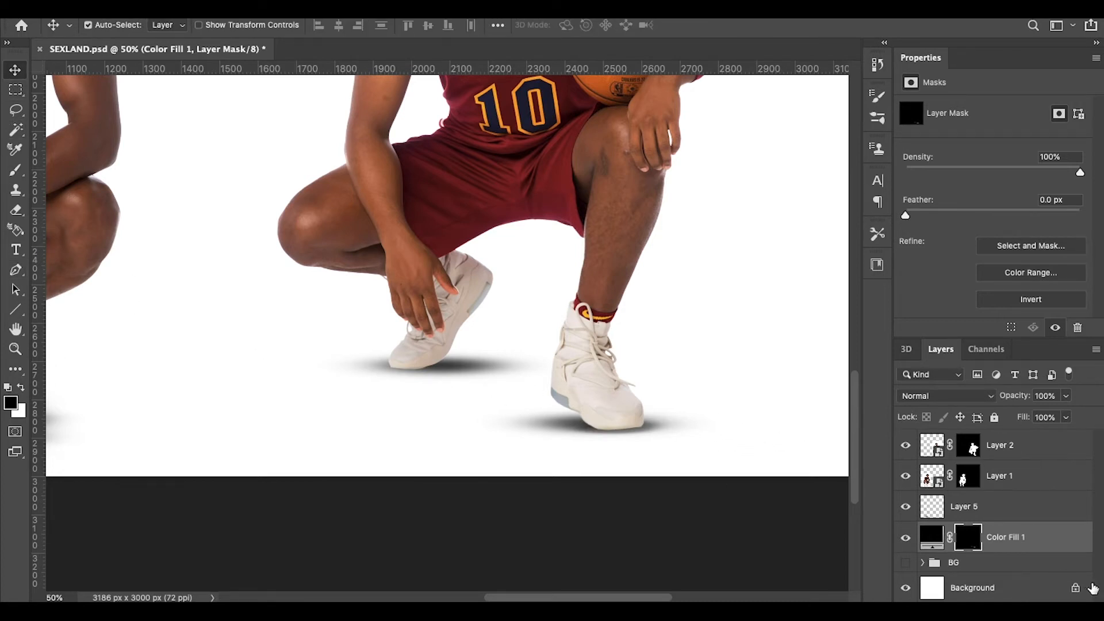
{"action": "left_click", "coordinate": [21, 388]}
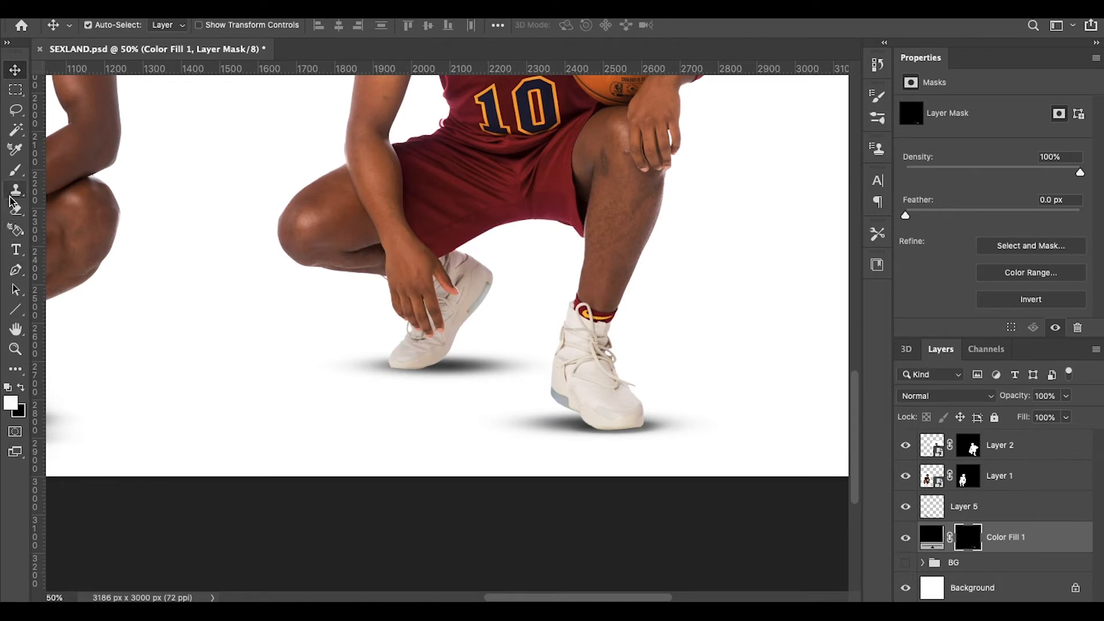
{"action": "left_click", "coordinate": [16, 170]}
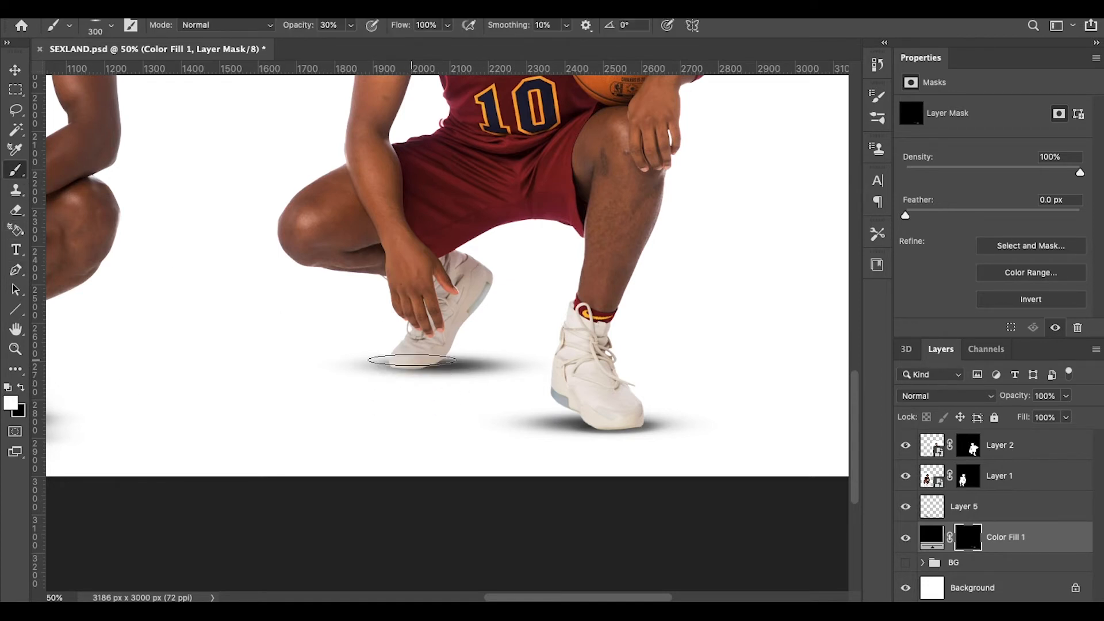
Step: Resize the soft flattened brush to about 492 px, then down to 150 px
{"action": "right_click", "coordinate": [413, 406]}
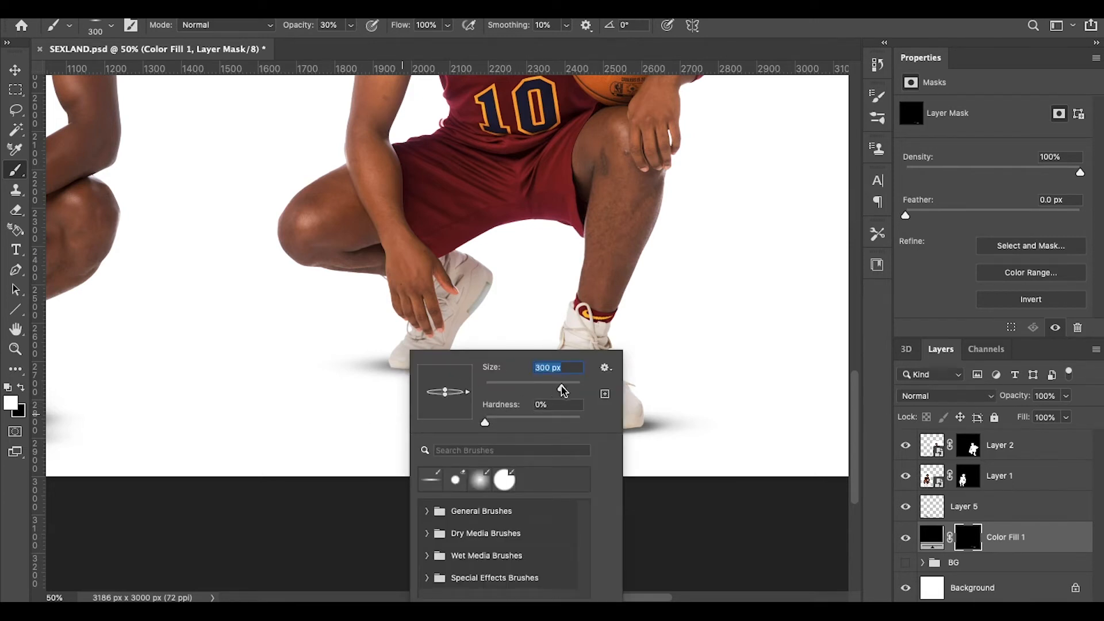
{"action": "mouse_move", "coordinate": [563, 392]}
{"action": "left_mouse_down"}
{"action": "mouse_move", "coordinate": [546, 391]}
{"action": "mouse_move", "coordinate": [572, 391]}
{"action": "left_mouse_up"}
{"action": "key", "text": "Return"}
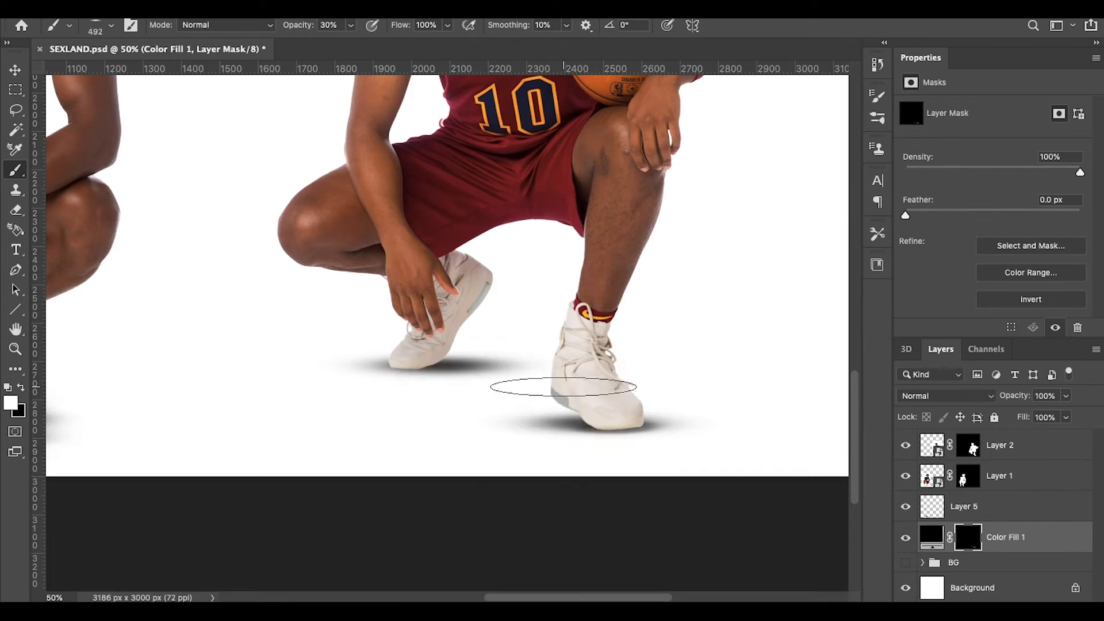
{"action": "key", "text": "bracketleft"}
{"action": "key", "text": "bracketleft"}
{"action": "key", "text": "bracketleft"}
{"action": "key", "text": "bracketleft"}
{"action": "key", "text": "bracketleft"}
{"action": "key", "text": "bracketleft"}
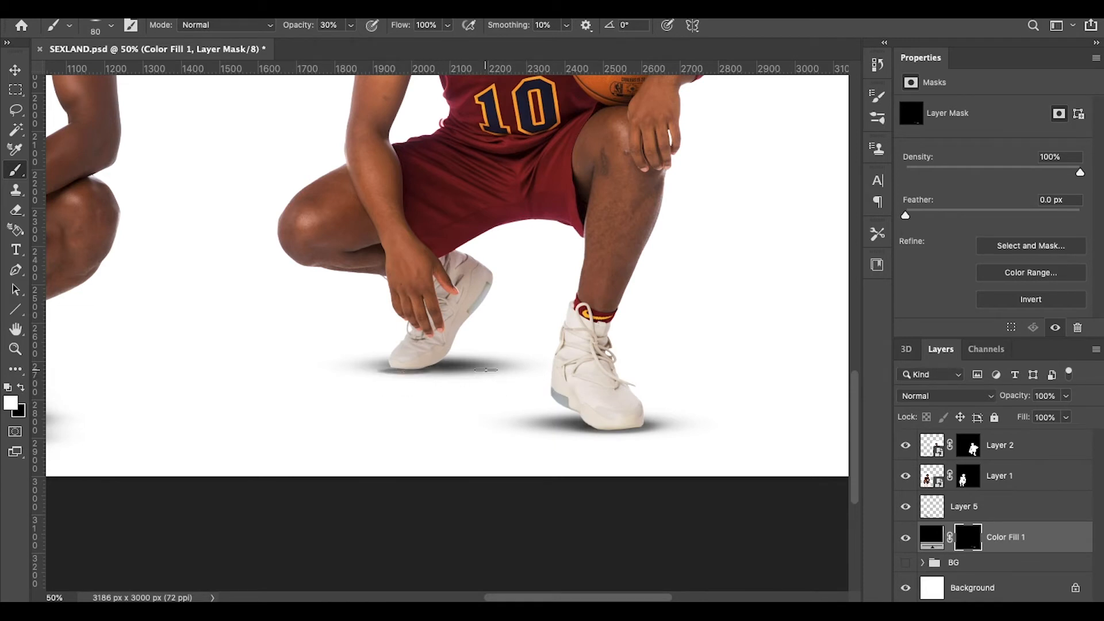
{"action": "right_click", "coordinate": [364, 400]}
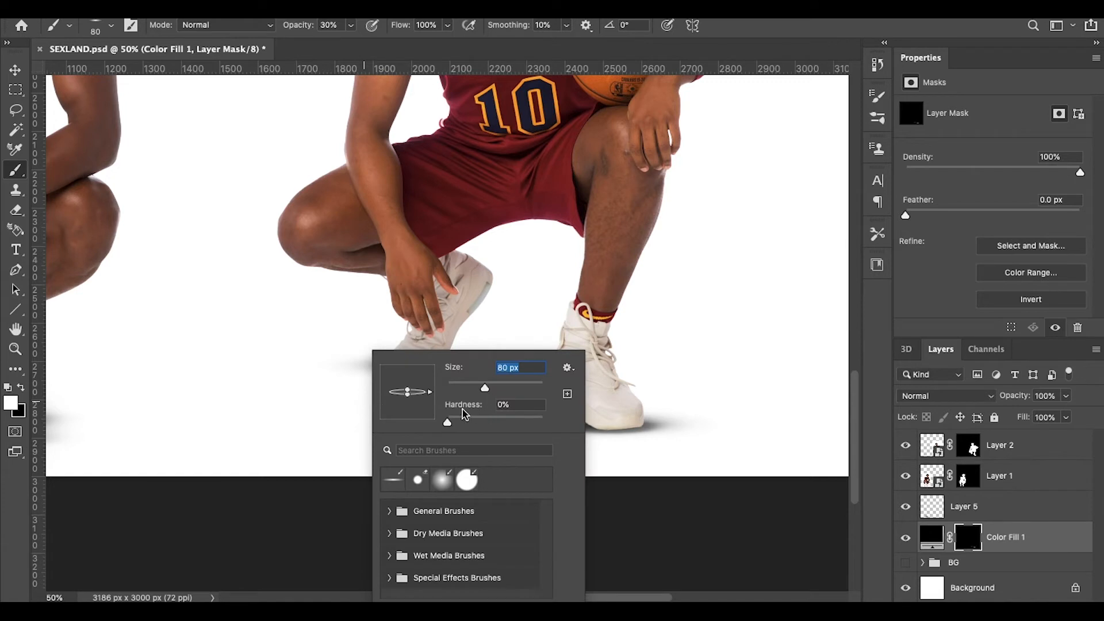
{"action": "key", "text": "Return"}
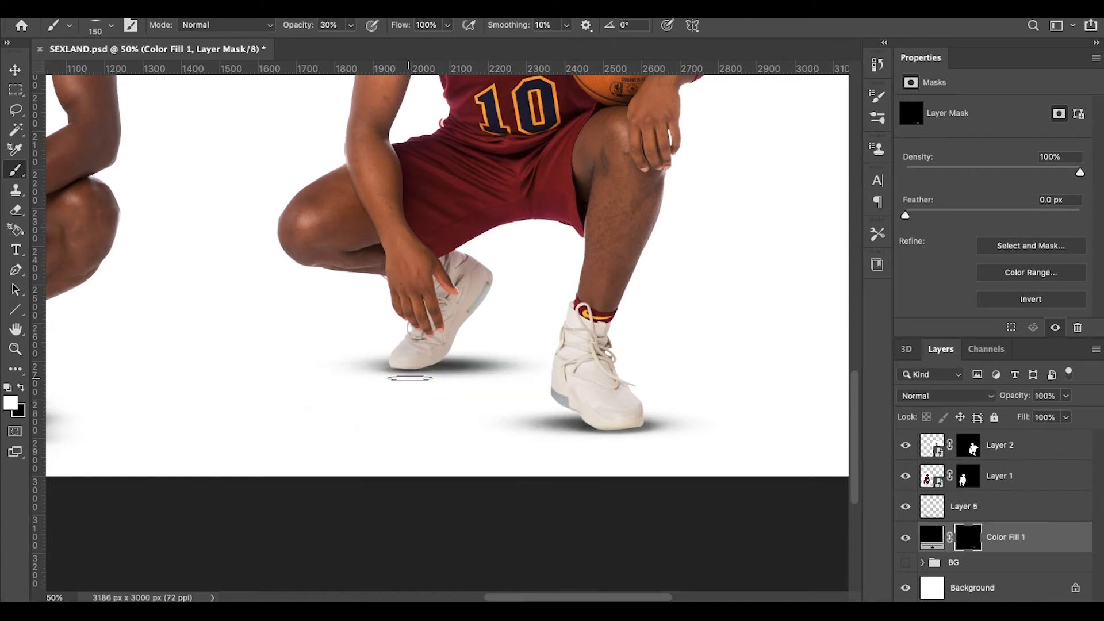
Step: Make black the painting colour and zoom out to show both players
{"action": "key", "text": "super+minus"}
{"action": "key", "text": "super+minus"}
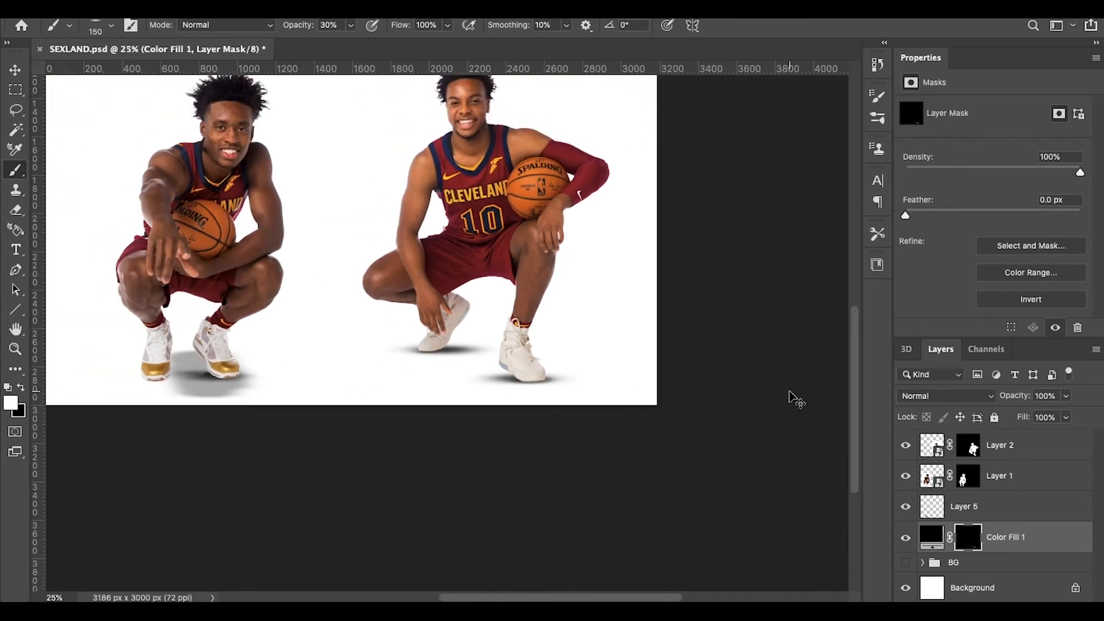
{"action": "key", "text": "super+plus"}
{"action": "key", "text": "super+plus"}
{"action": "key", "text": "super+plus"}
{"action": "key", "text": "super+plus"}
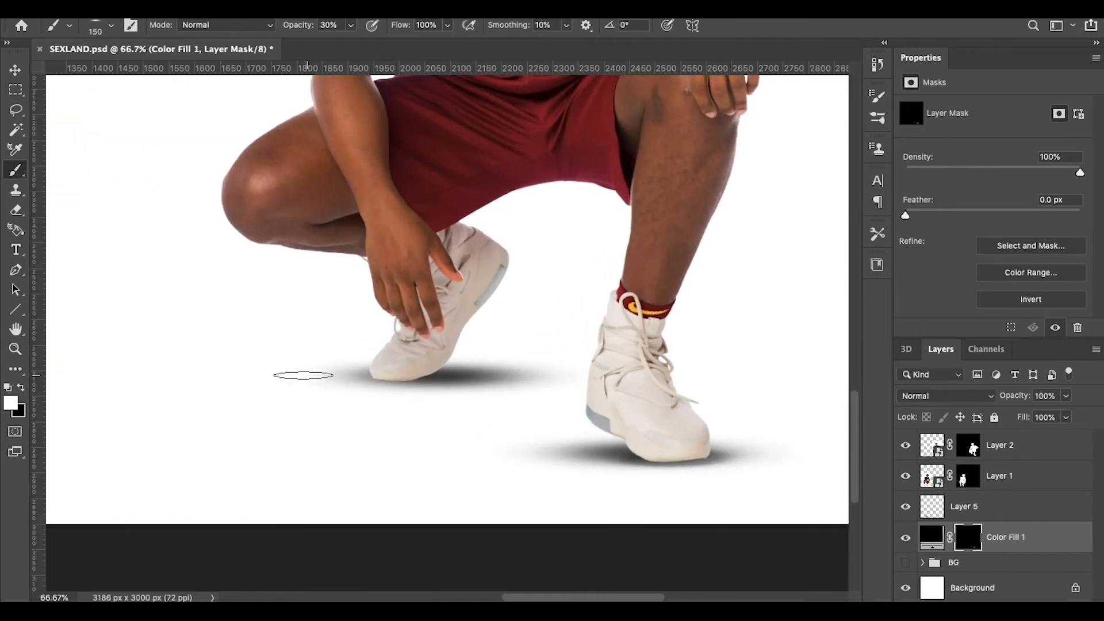
{"action": "left_click", "coordinate": [20, 387]}
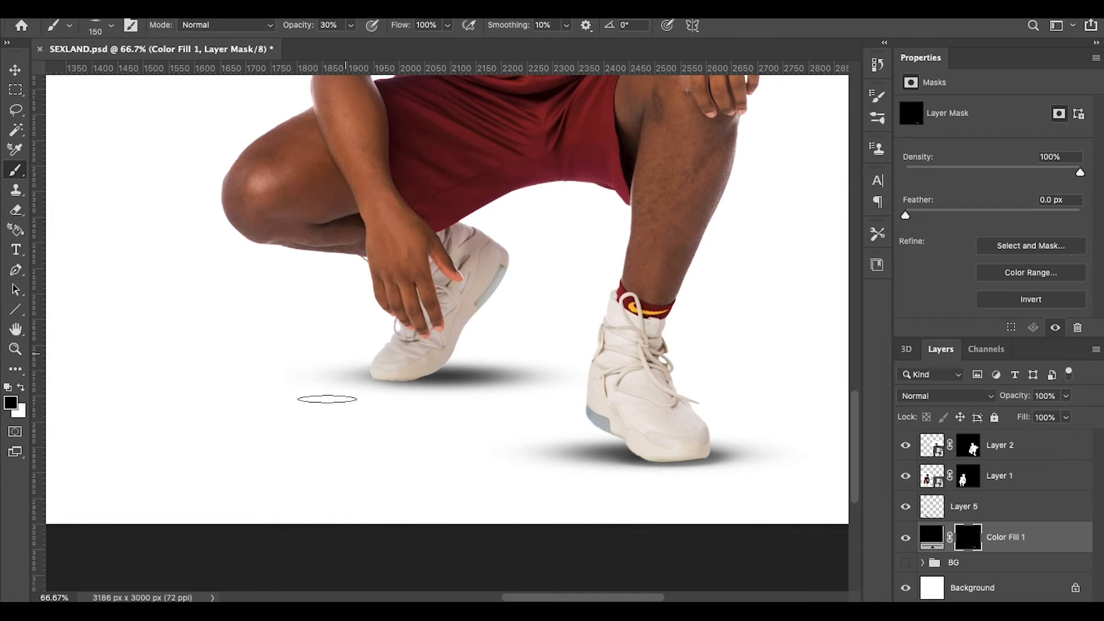
{"action": "key", "text": "ctrl+minus"}
{"action": "key", "text": "ctrl+minus"}
{"action": "key", "text": "ctrl+minus"}
{"action": "key", "text": "ctrl+minus"}
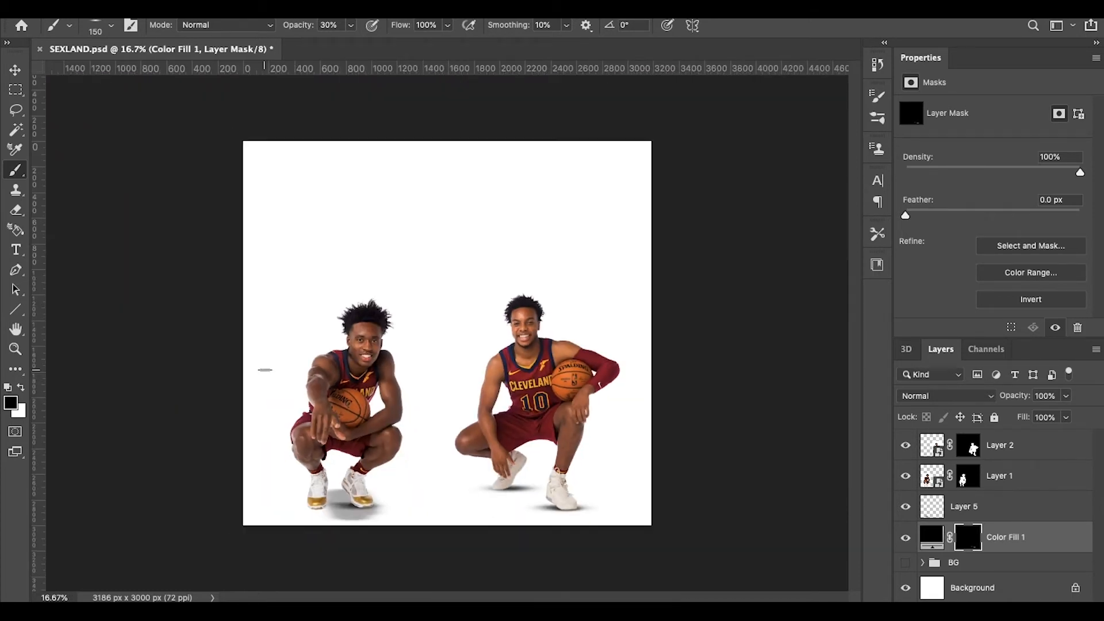
Step: Select Layer 5, restoring it after an accidental delete
{"action": "left_click", "coordinate": [954, 502]}
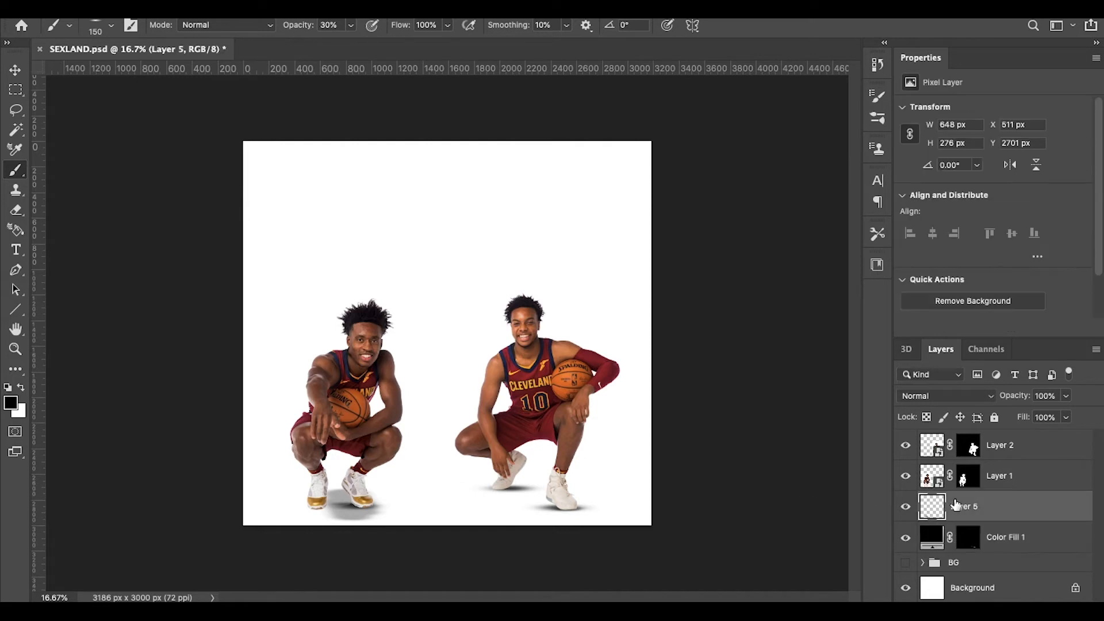
{"action": "key", "text": "Delete"}
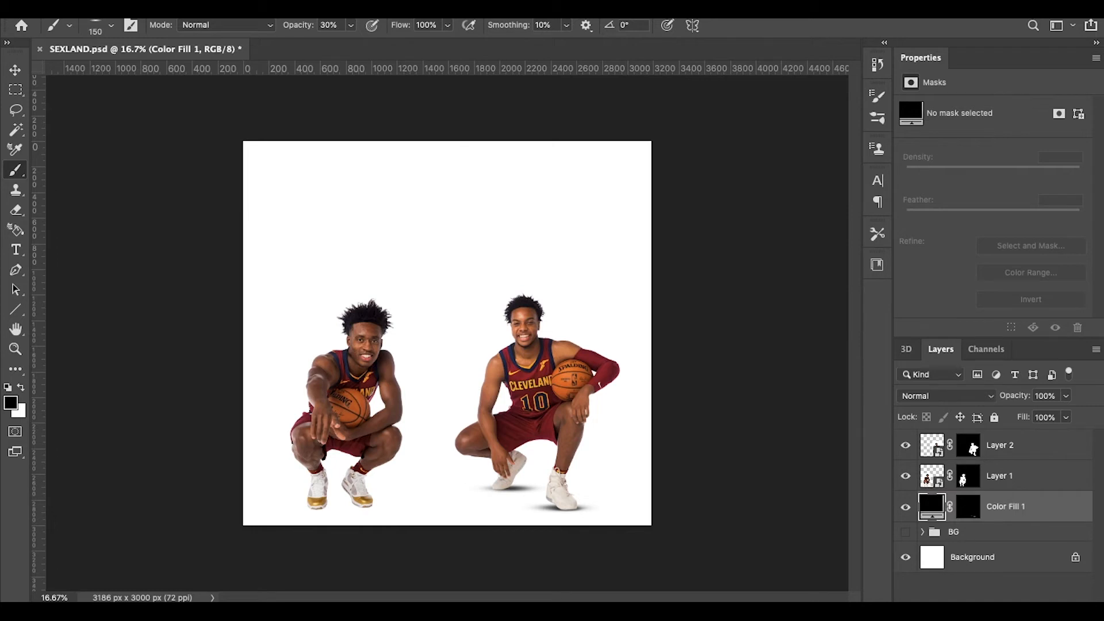
{"action": "key", "text": "ctrl+z"}
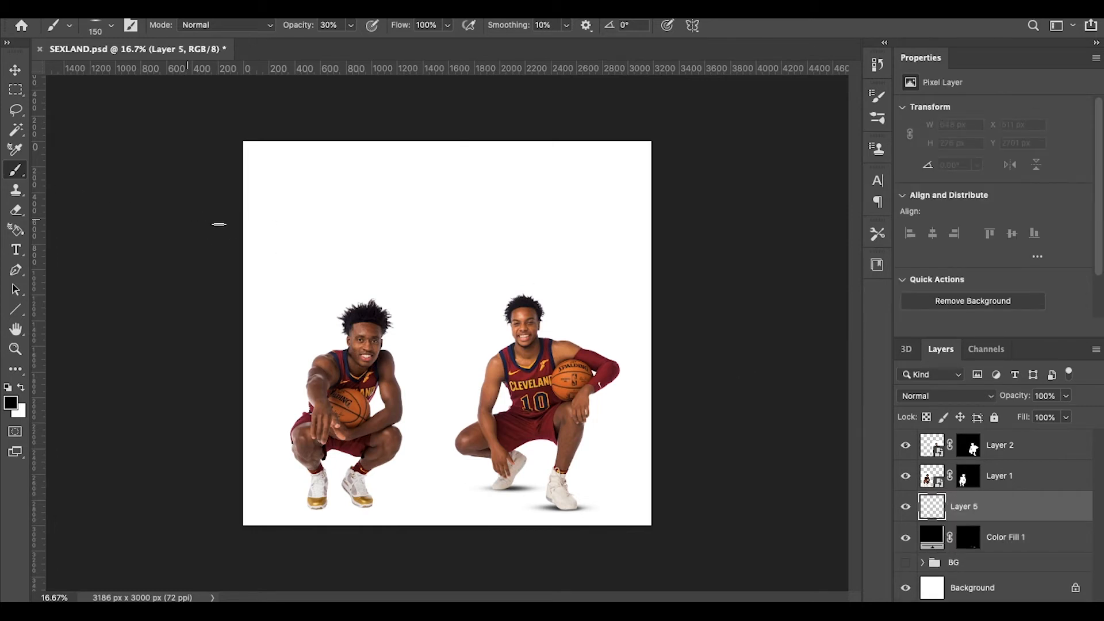
Step: Reset the brush to a round 500 px tip with hardness at 100%
{"action": "right_click", "coordinate": [394, 259]}
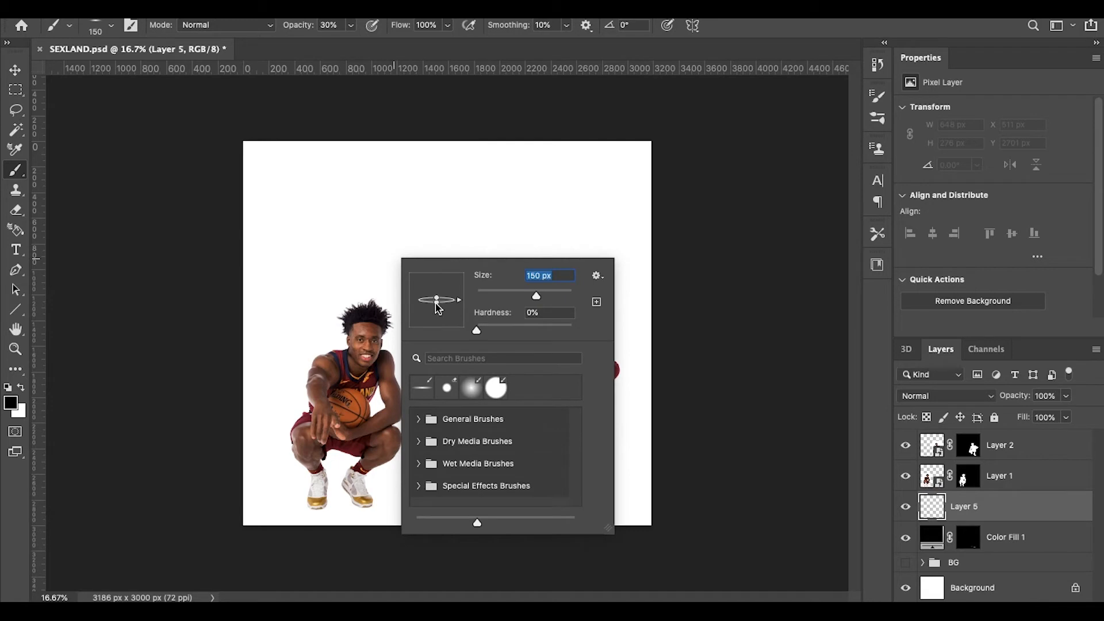
{"action": "left_click_drag", "start_coordinate": [438, 309], "coordinate": [436, 345]}
{"action": "type", "text": "175"}
{"action": "key", "text": "Return"}
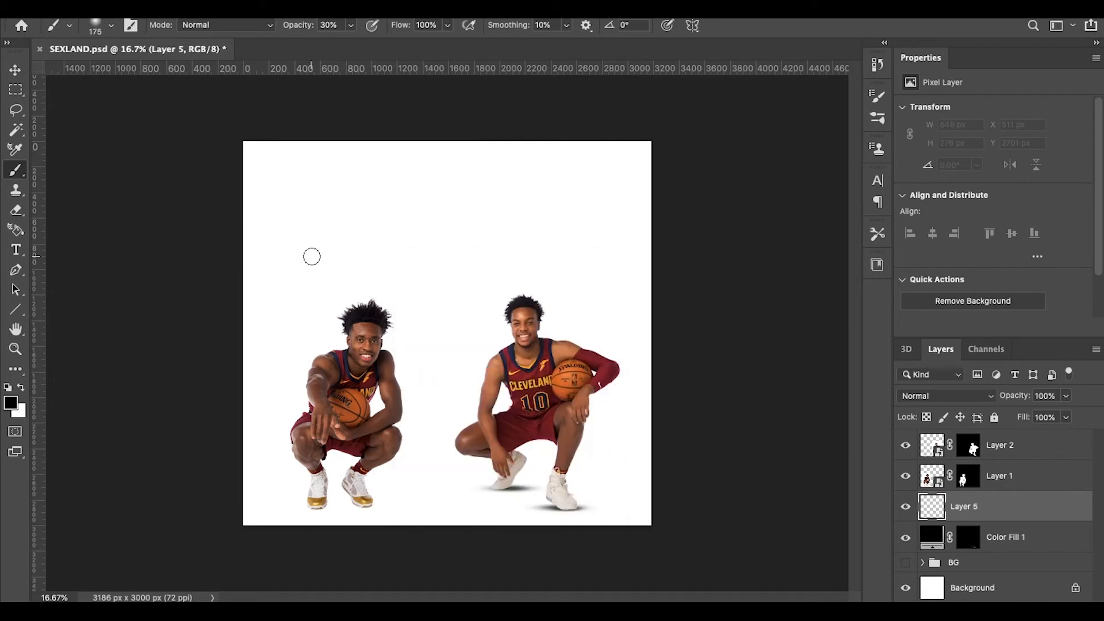
{"action": "key", "text": "bracketright"}
{"action": "key", "text": "bracketright"}
{"action": "key", "text": "bracketright"}
{"action": "key", "text": "bracketright"}
{"action": "key", "text": "bracketright"}
{"action": "key", "text": "bracketright"}
{"action": "key", "text": "bracketleft"}
{"action": "key", "text": "bracketleft"}
{"action": "left_click_drag", "start_coordinate": [363, 498], "coordinate": [377, 500]}
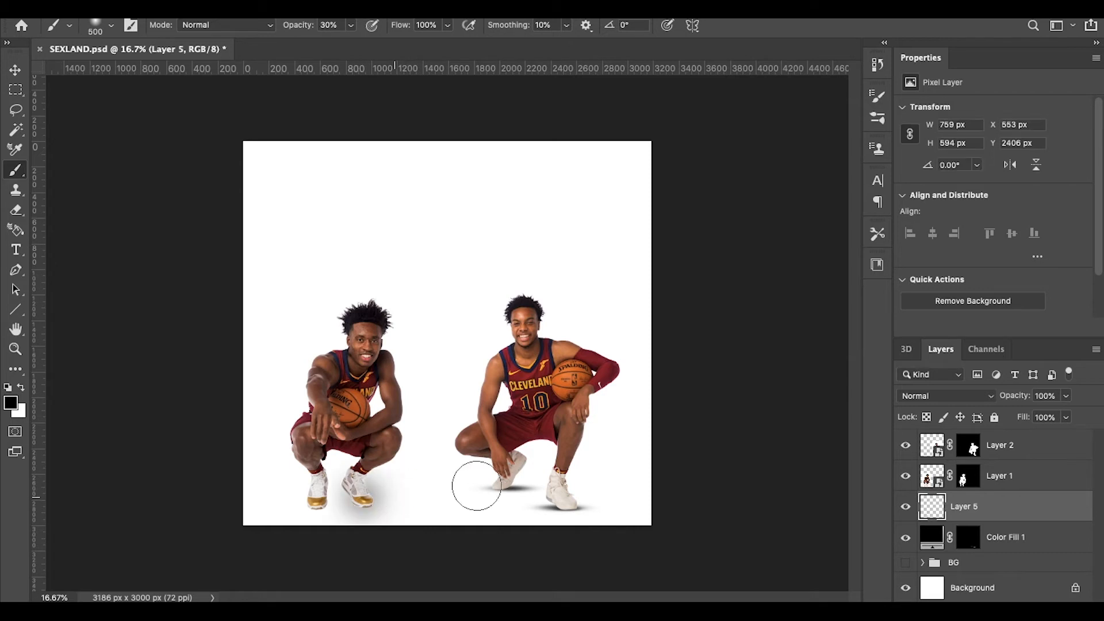
{"action": "key", "text": "ctrl+z"}
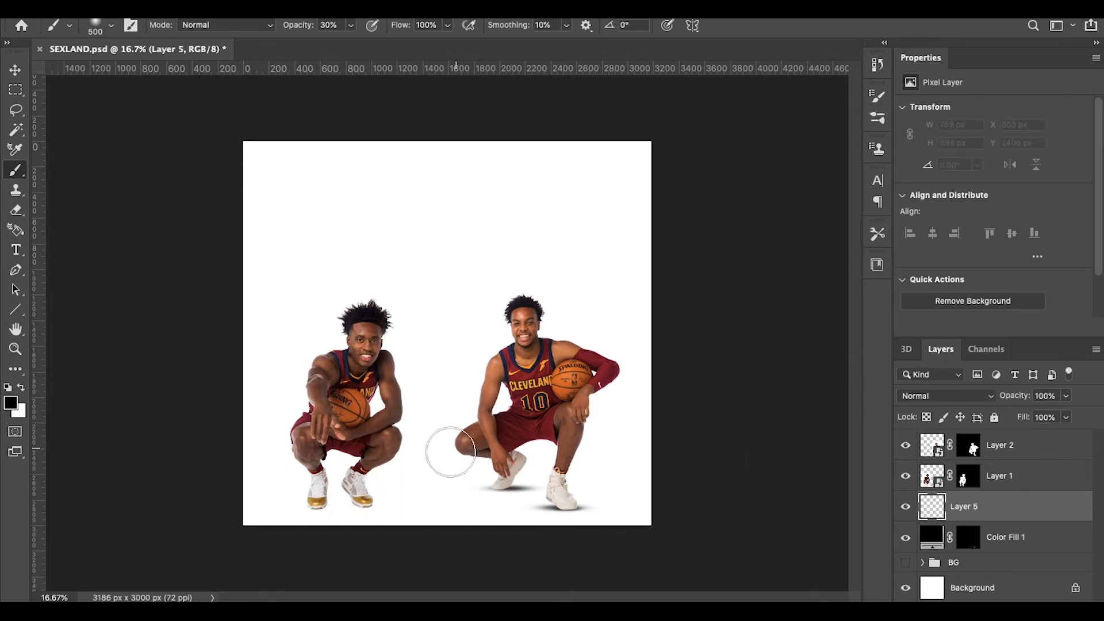
{"action": "right_click", "coordinate": [432, 476]}
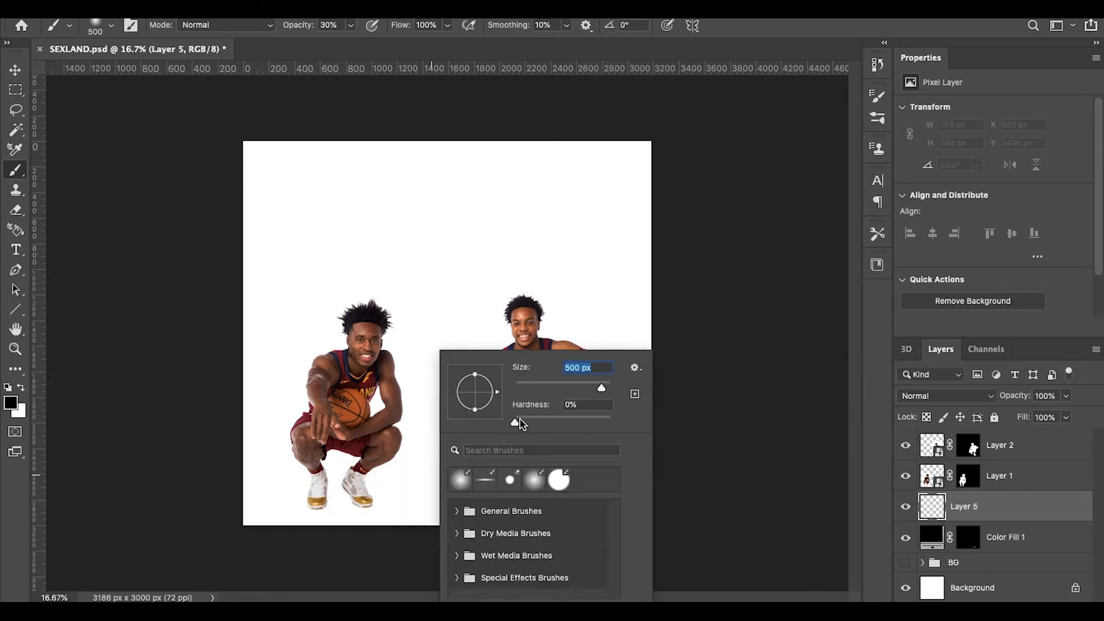
{"action": "left_click_drag", "start_coordinate": [516, 423], "coordinate": [611, 422]}
{"action": "key", "text": "Return"}
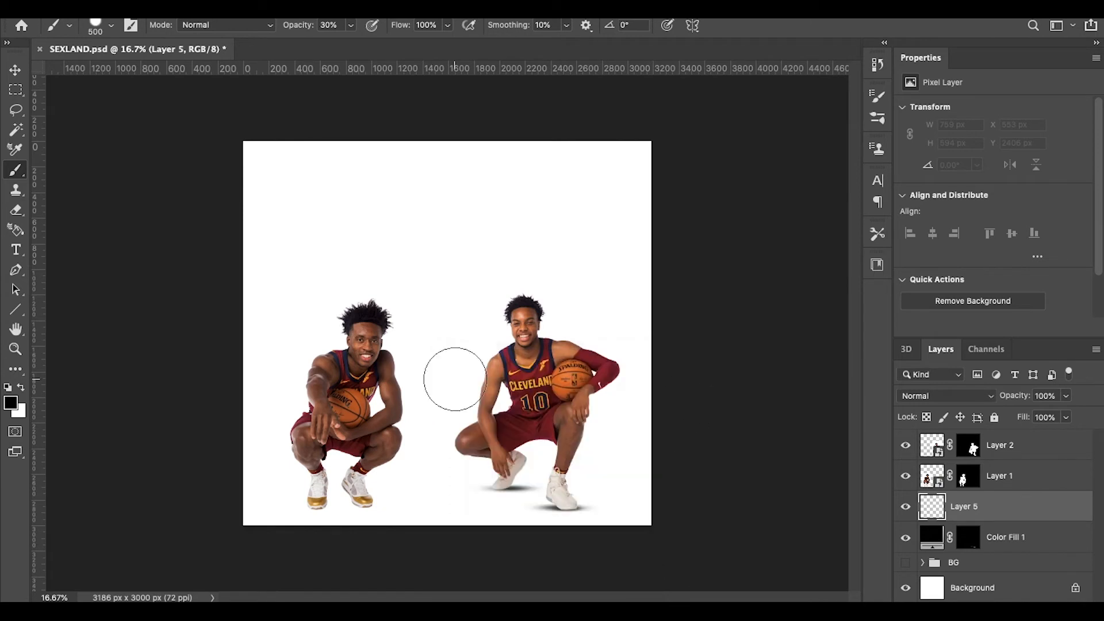
Step: Stamp a solid black circle at 100% opacity between the players' feet
{"action": "left_click", "coordinate": [412, 488]}
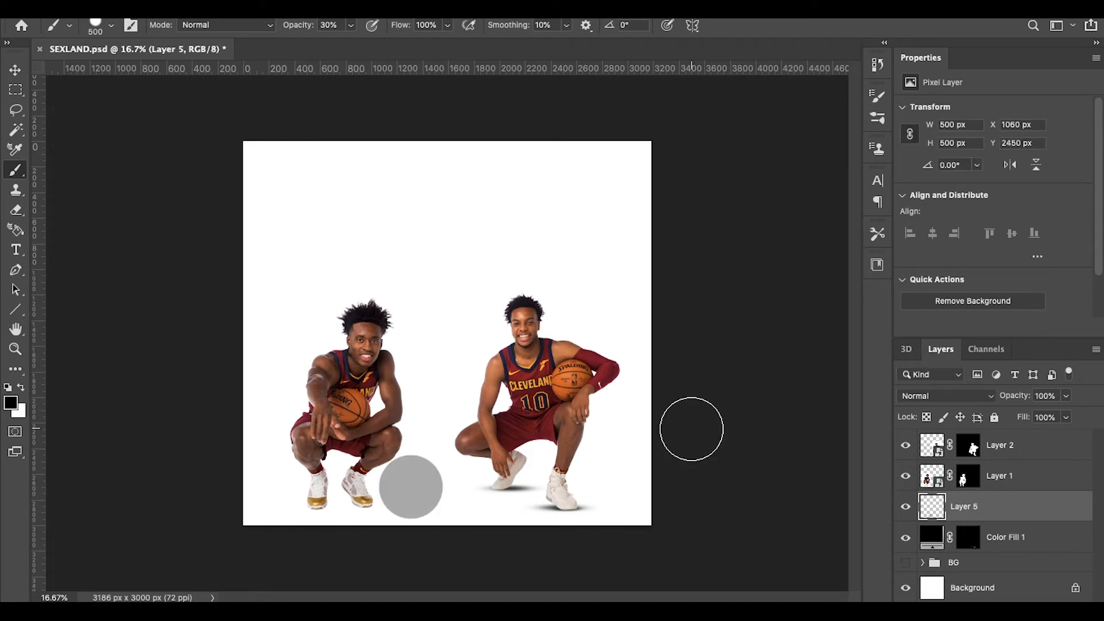
{"action": "key", "text": "ctrl+z"}
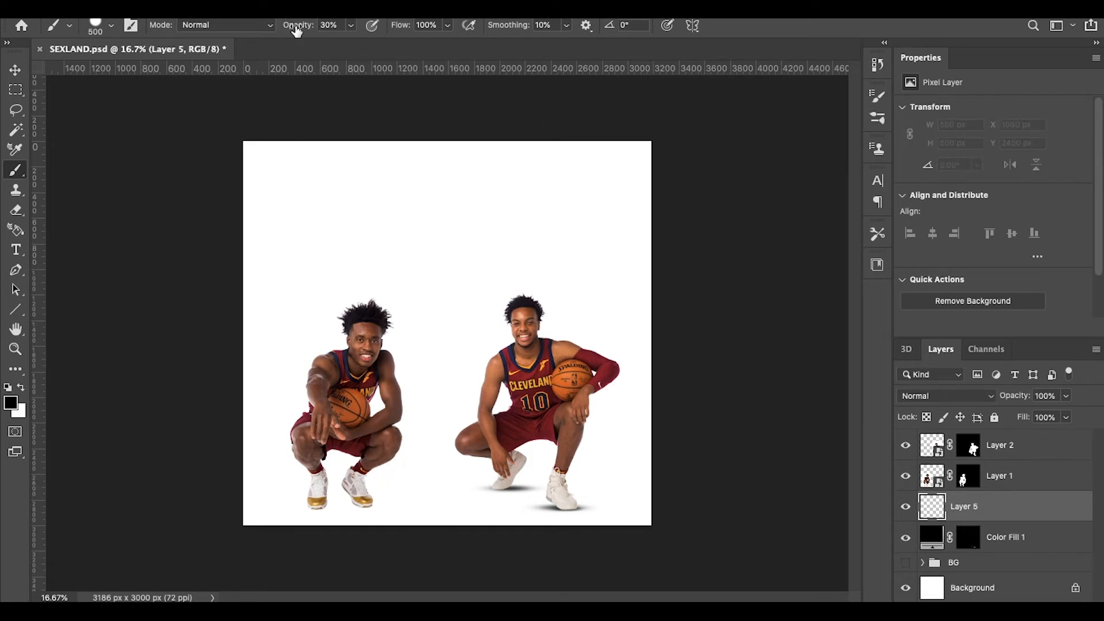
{"action": "key", "text": "0"}
{"action": "left_click", "coordinate": [427, 487]}
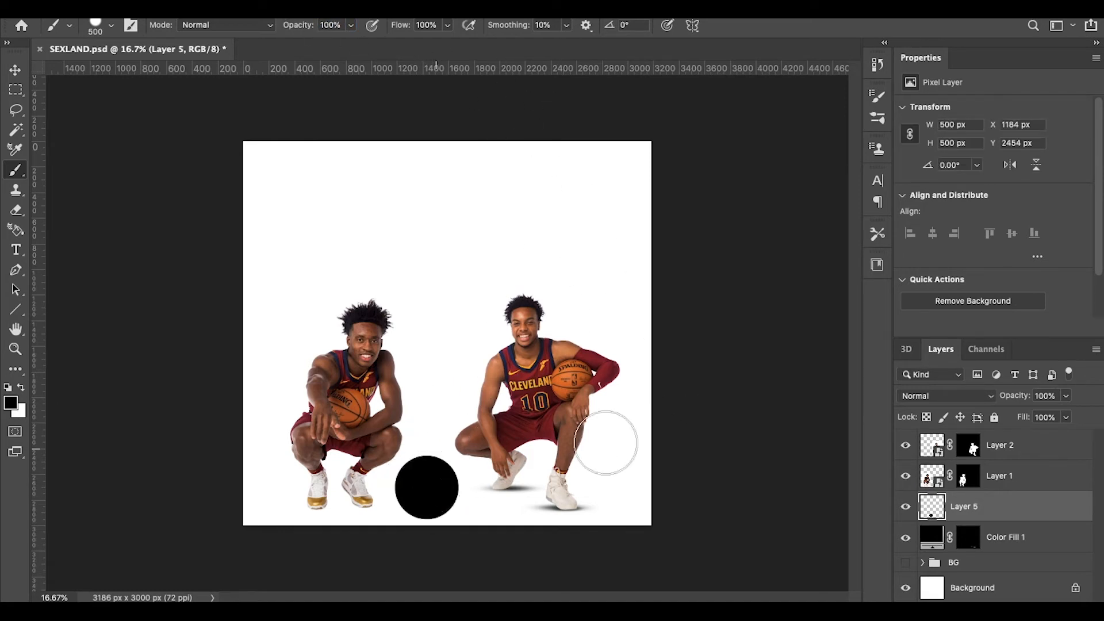
Step: Convert Layer 5 into a smart object
{"action": "left_click", "coordinate": [17, 70]}
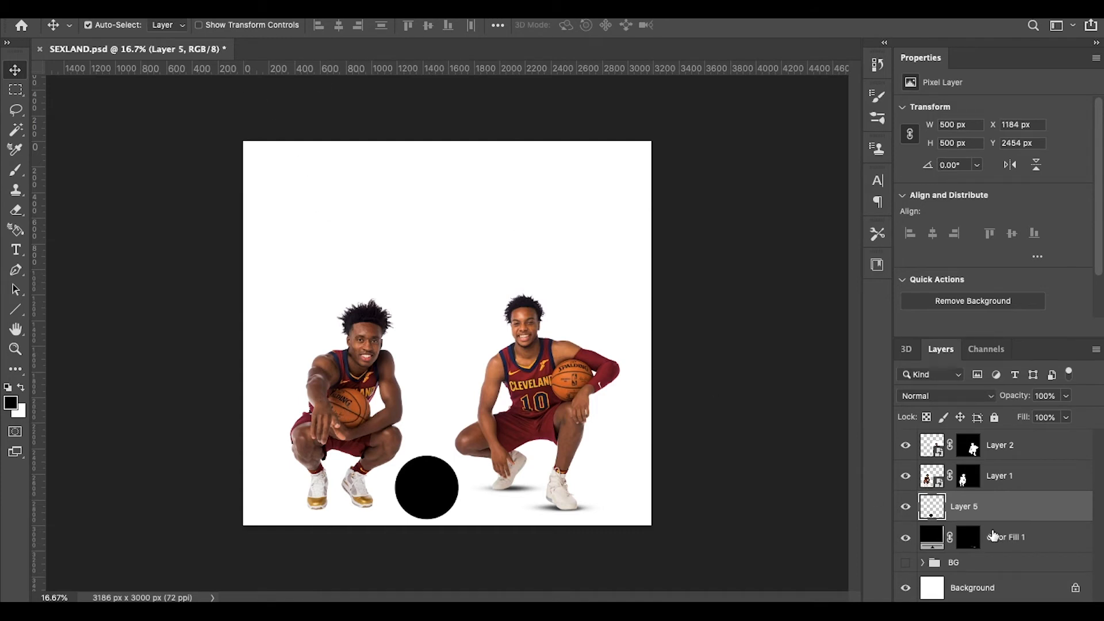
{"action": "right_click", "coordinate": [1026, 506]}
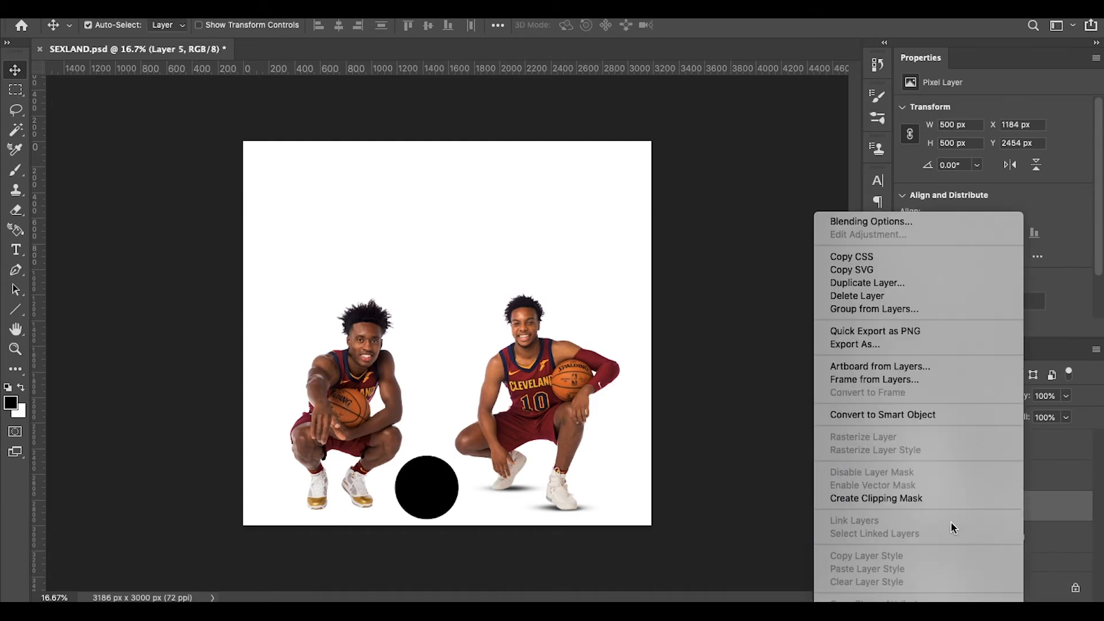
{"action": "left_click", "coordinate": [908, 415]}
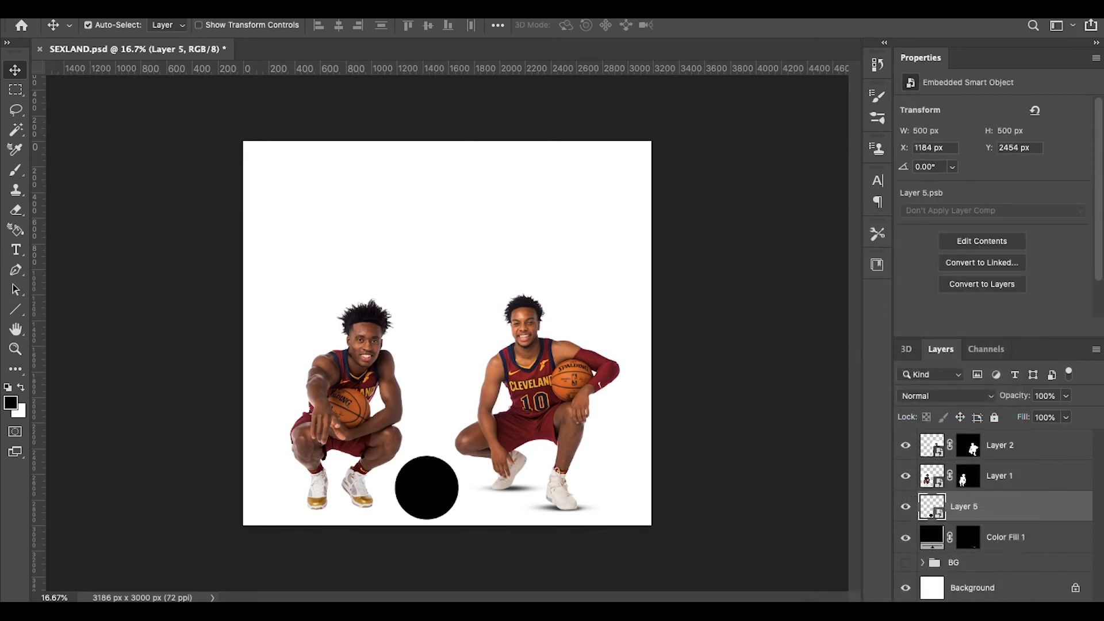
Step: Reselect the circle on the canvas and start Free Transform on it
{"action": "left_click", "coordinate": [154, 3]}
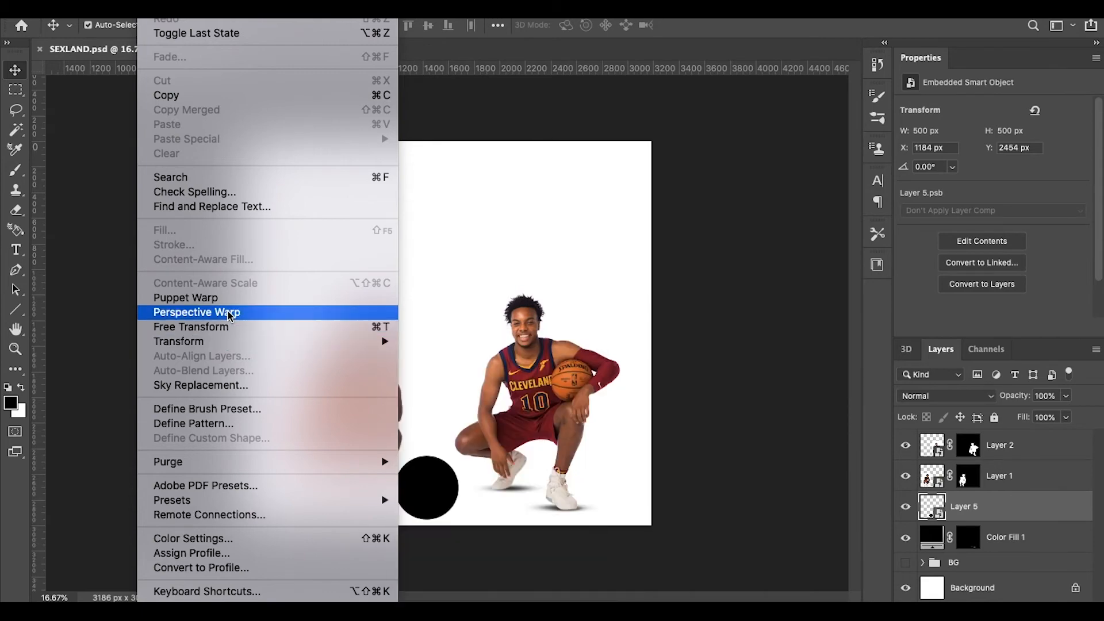
{"action": "left_click", "coordinate": [426, 521]}
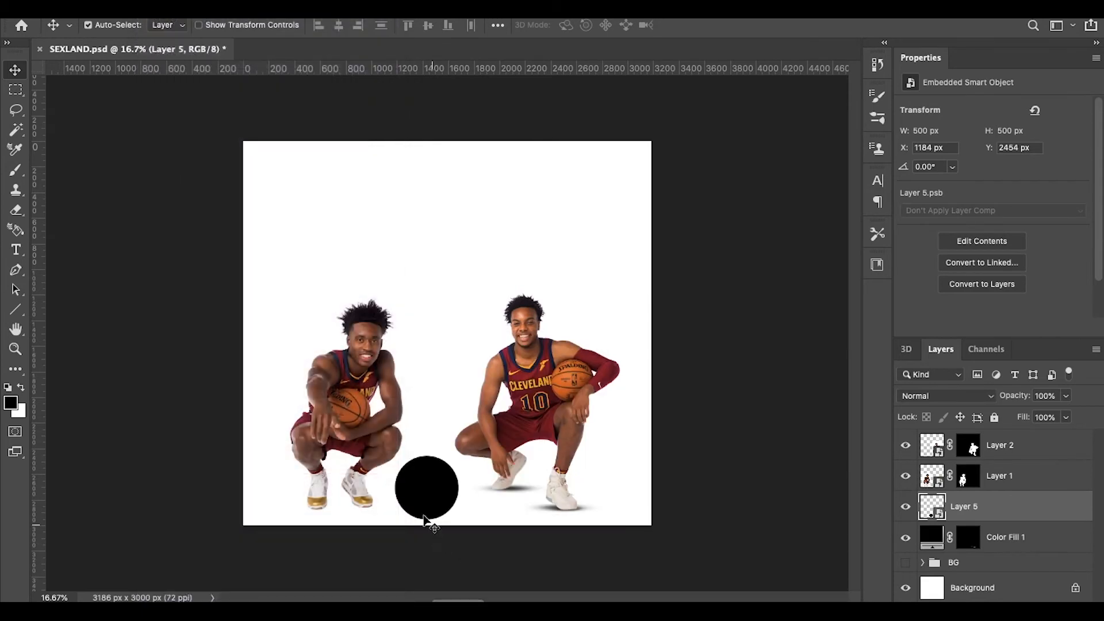
{"action": "right_click", "coordinate": [413, 486]}
{"action": "left_click", "coordinate": [423, 463]}
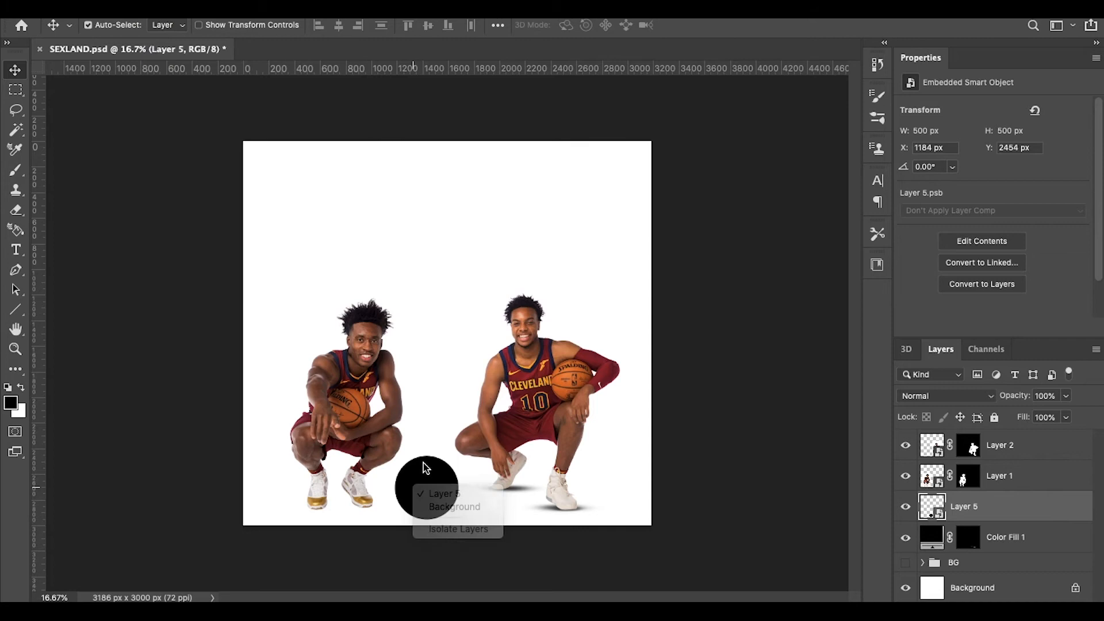
{"action": "left_click", "coordinate": [811, 112]}
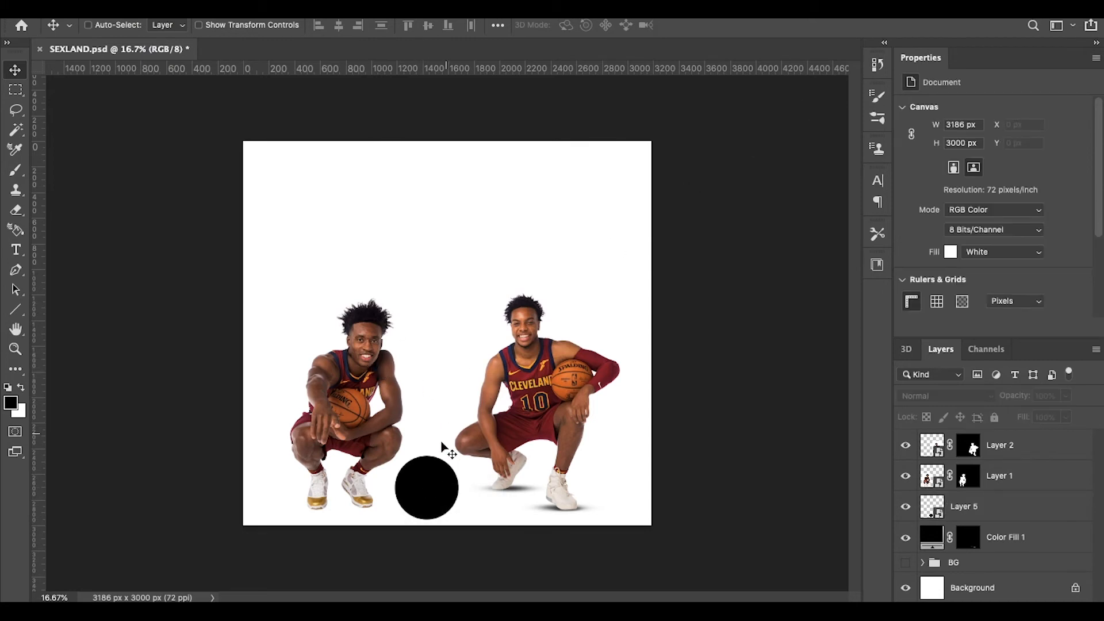
{"action": "left_click", "coordinate": [432, 486]}
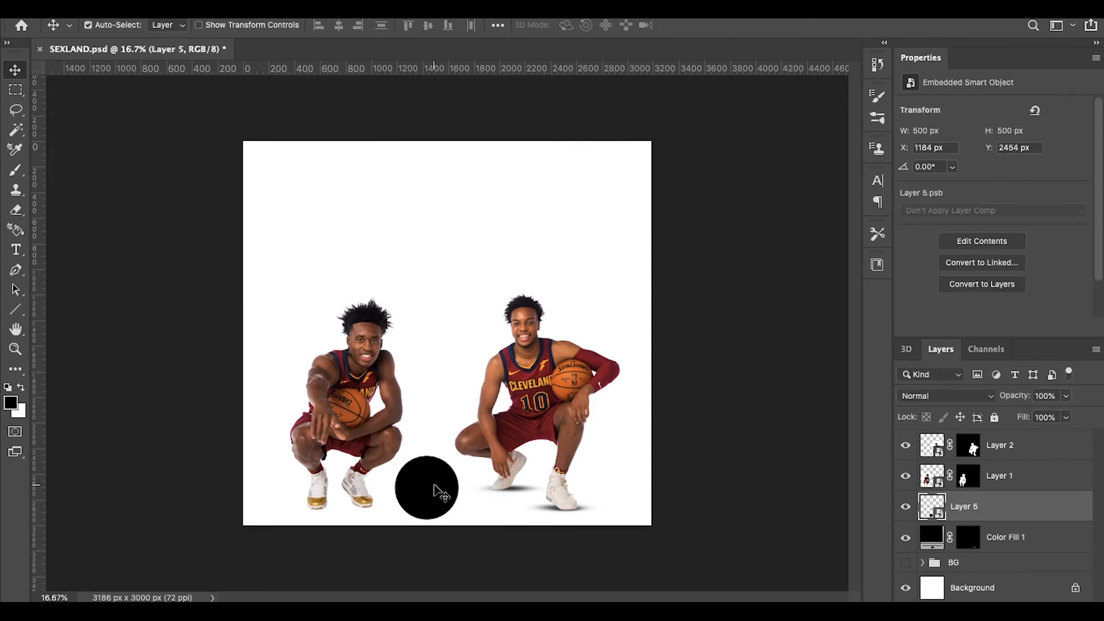
{"action": "key", "text": "ctrl+t"}
Step: Switch the transform to Perspective and rotate the circle into a tilted ellipse
{"action": "right_click", "coordinate": [435, 487]}
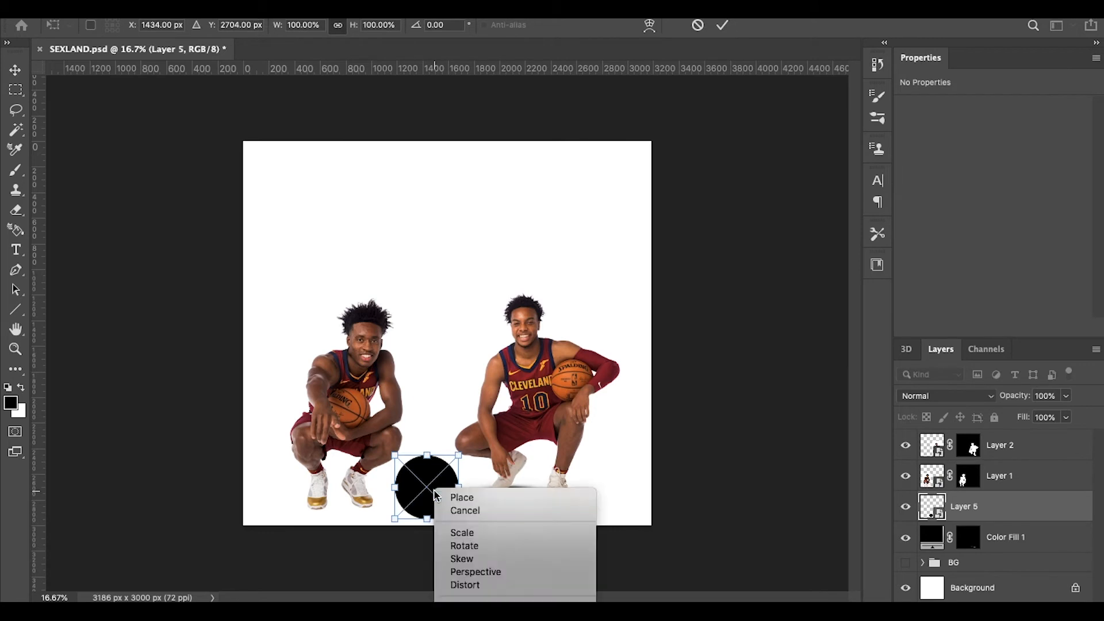
{"action": "left_click", "coordinate": [493, 573]}
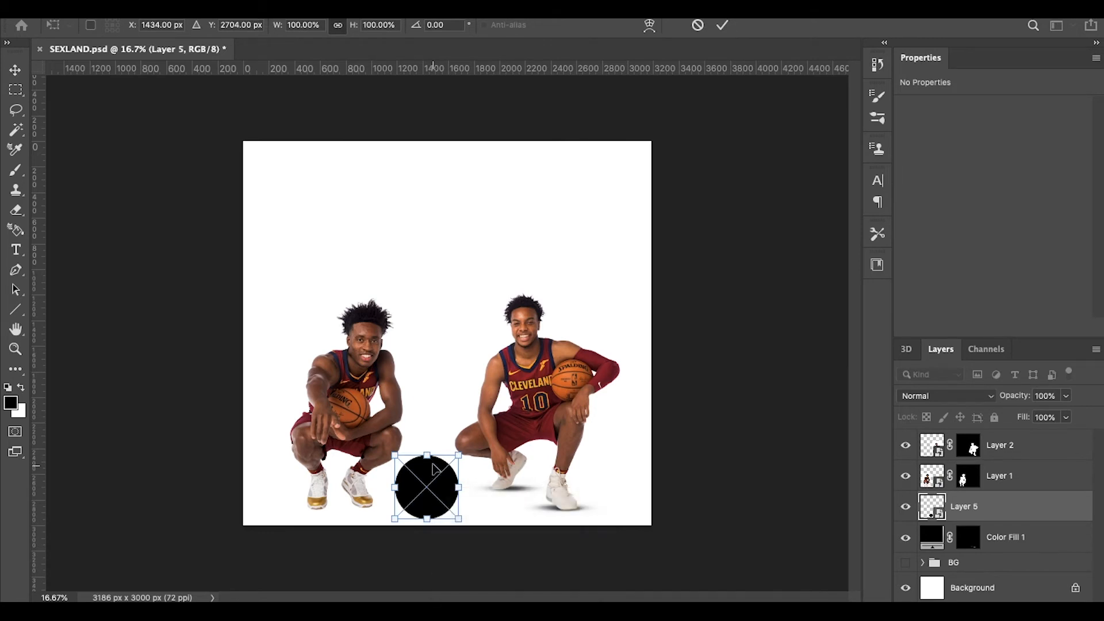
{"action": "left_click_drag", "start_coordinate": [431, 460], "coordinate": [407, 459]}
{"action": "left_click_drag", "start_coordinate": [394, 521], "coordinate": [458, 501]}
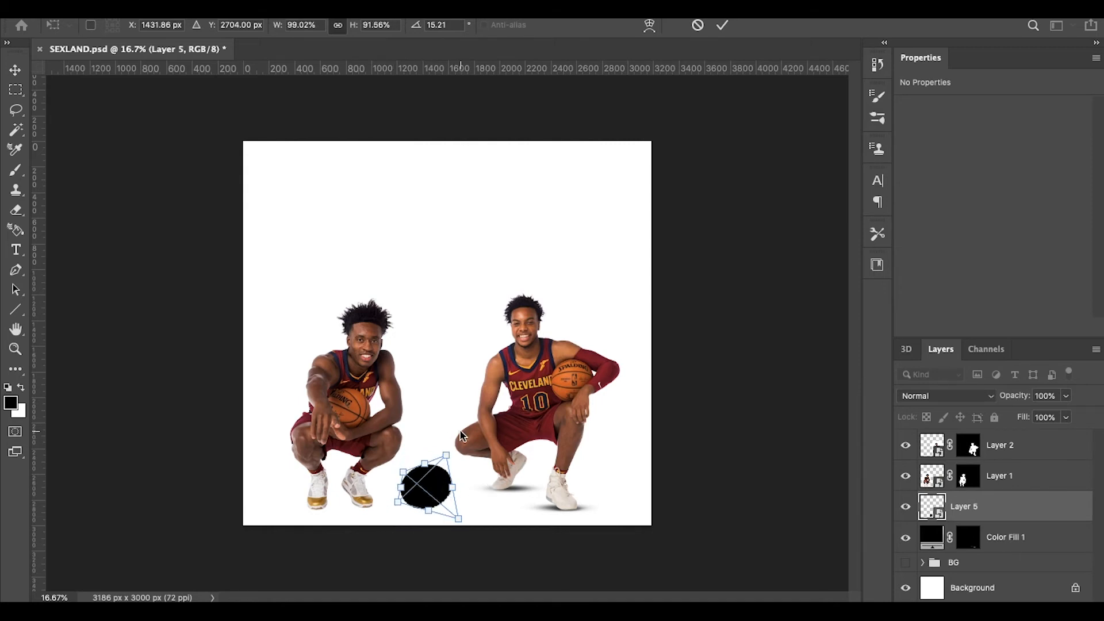
Step: Move and flatten it into a 273 × 193 px ellipse under the left player's shoe
{"action": "key", "text": "super+plus"}
{"action": "scroll", "coordinate": [460, 431], "scroll_direction": "down", "scroll_amount": 6}
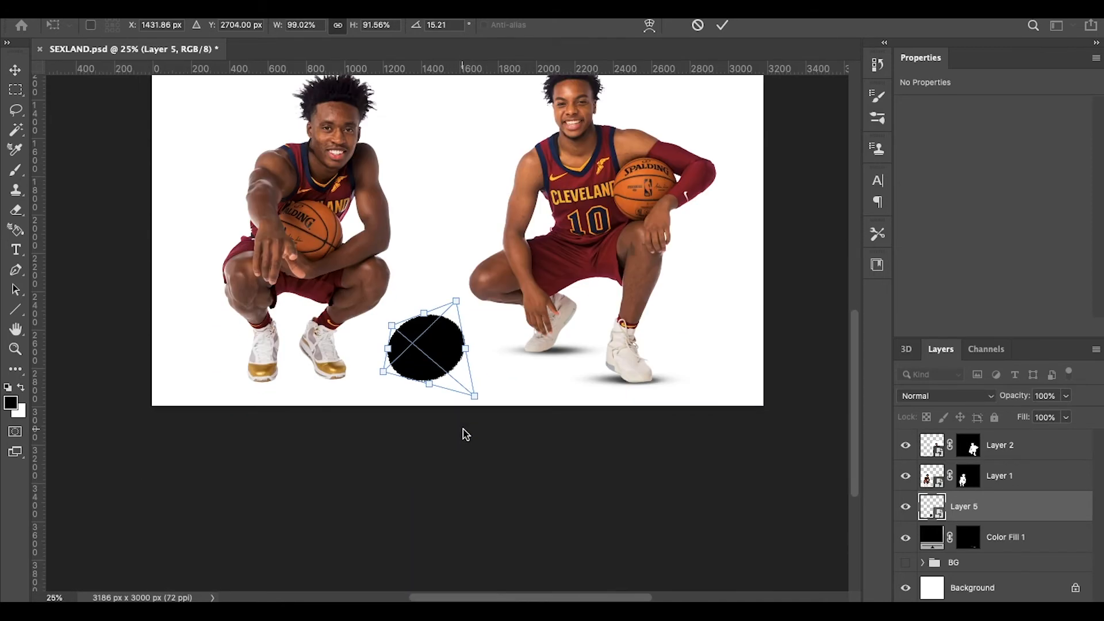
{"action": "left_click_drag", "start_coordinate": [433, 347], "coordinate": [322, 361]}
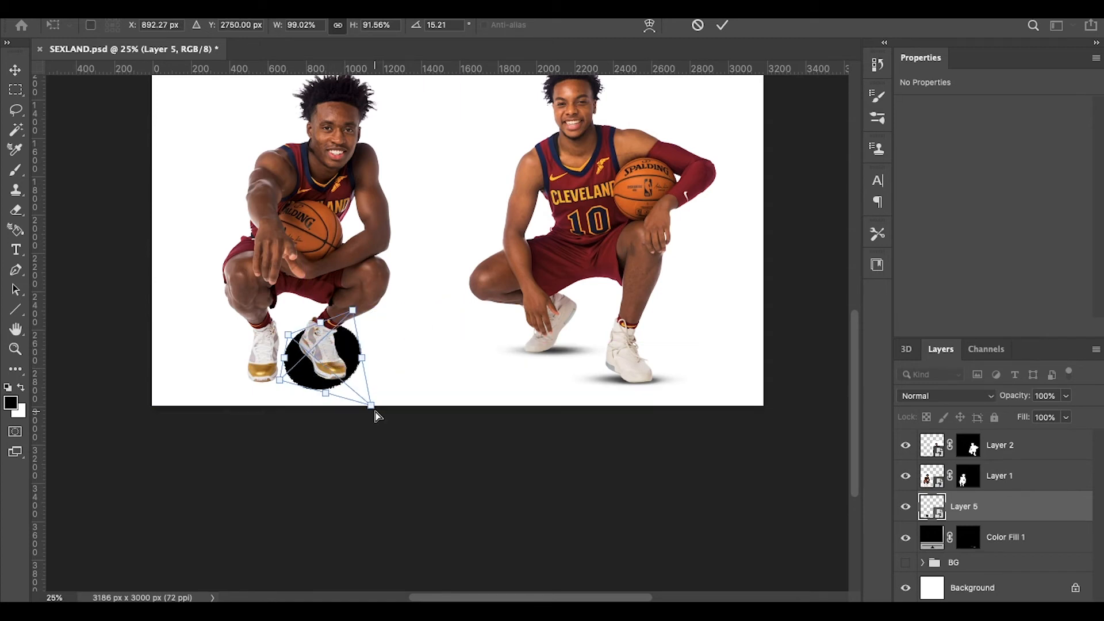
{"action": "left_click_drag", "start_coordinate": [371, 409], "coordinate": [366, 372]}
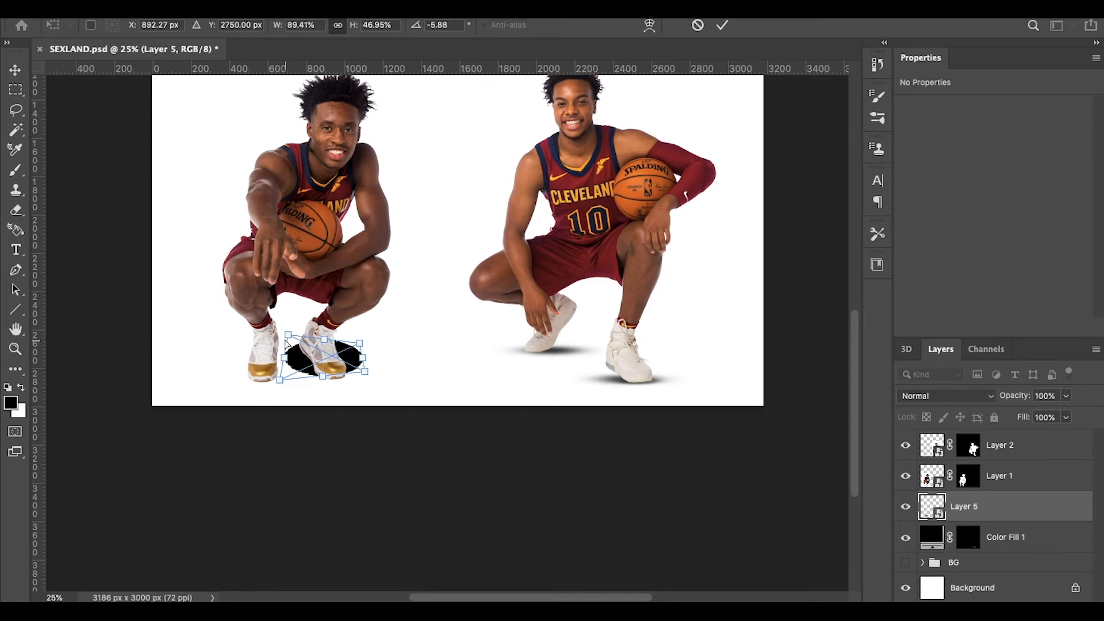
{"action": "left_click_drag", "start_coordinate": [290, 340], "coordinate": [315, 369]}
{"action": "key", "text": "Return"}
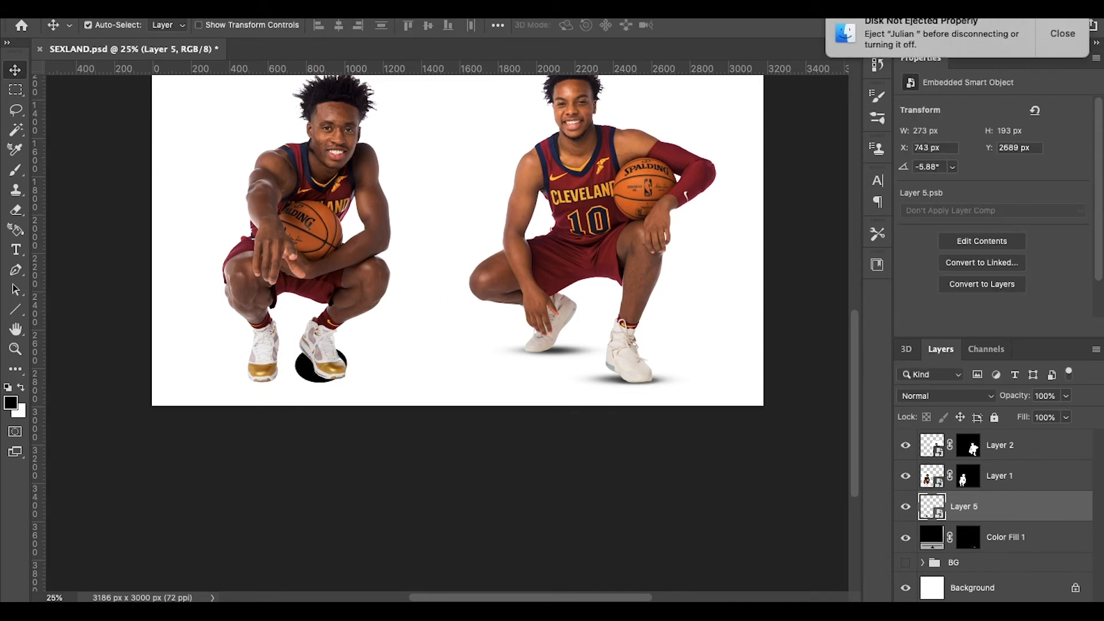
{"action": "left_click", "coordinate": [1043, 27]}
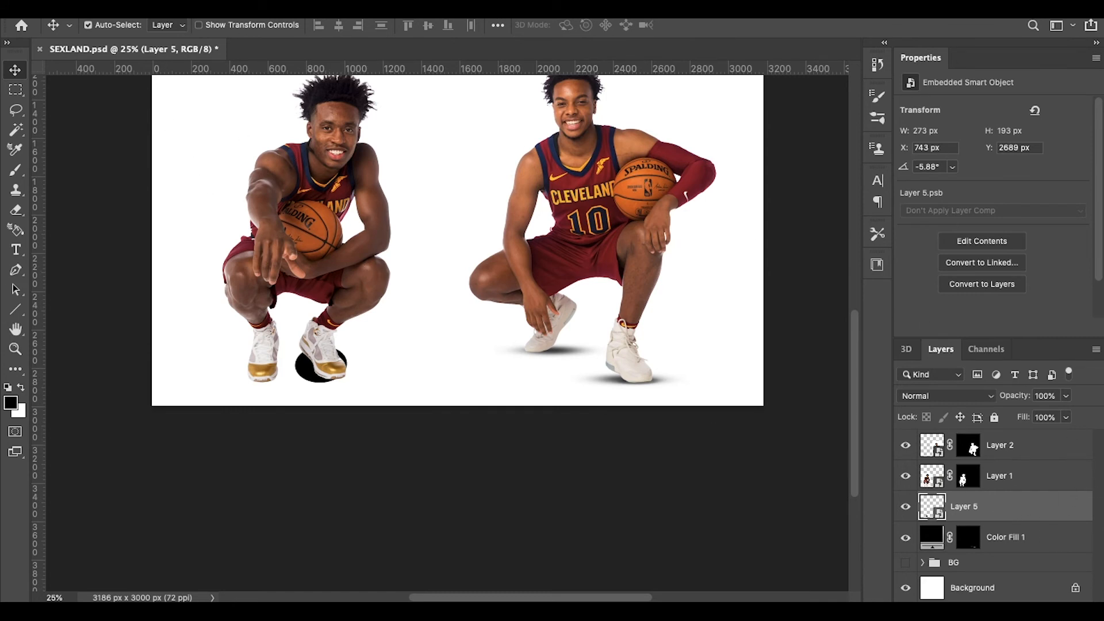
Step: Apply a Gaussian Blur of 40.2 px radius to the Layer 5 ellipse
{"action": "left_click", "coordinate": [152, 3]}
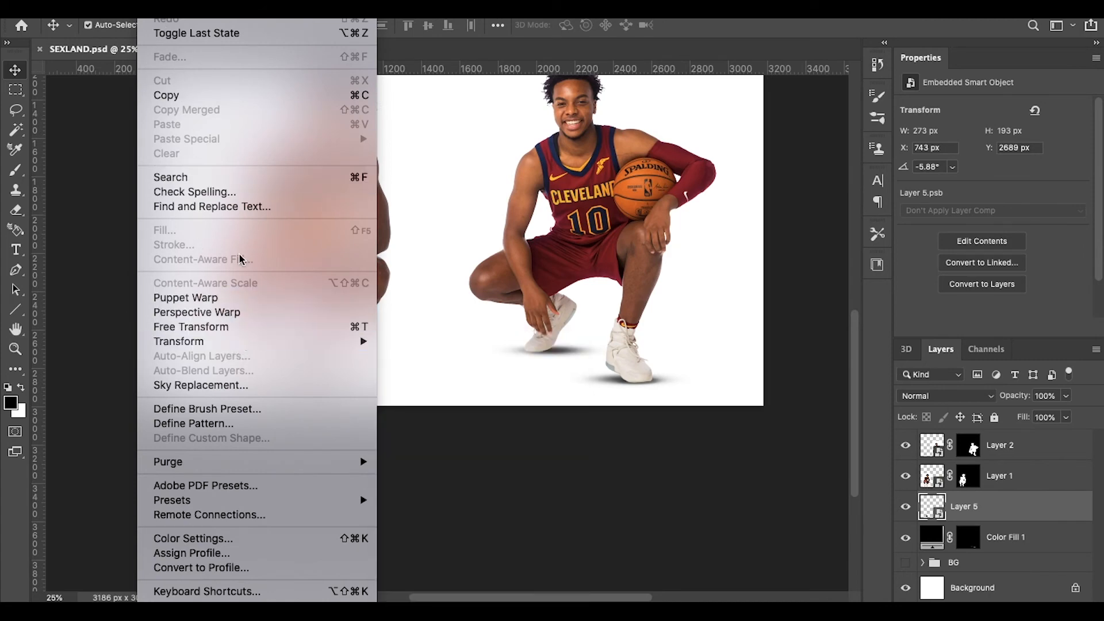
{"action": "mouse_move", "coordinate": [363, 192]}
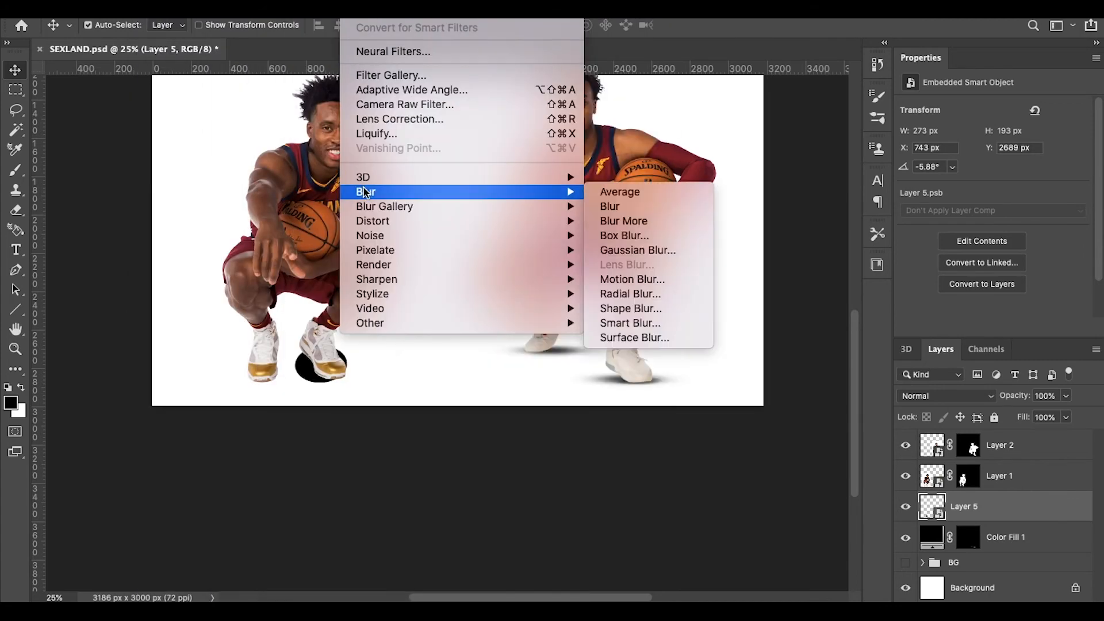
{"action": "left_click", "coordinate": [647, 254]}
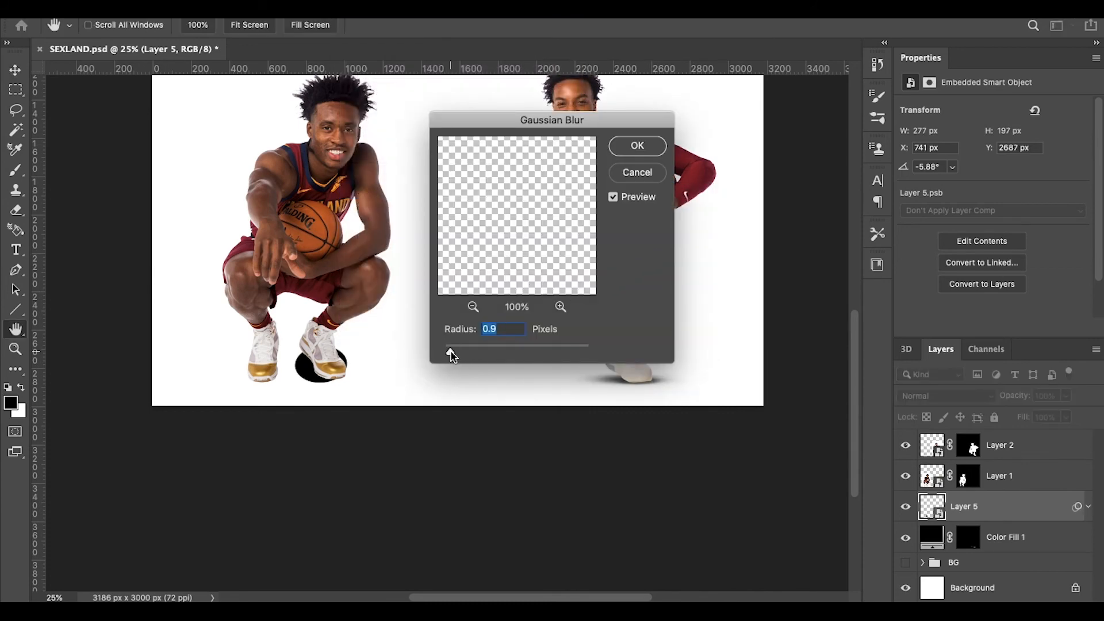
{"action": "left_click_drag", "start_coordinate": [451, 352], "coordinate": [532, 355]}
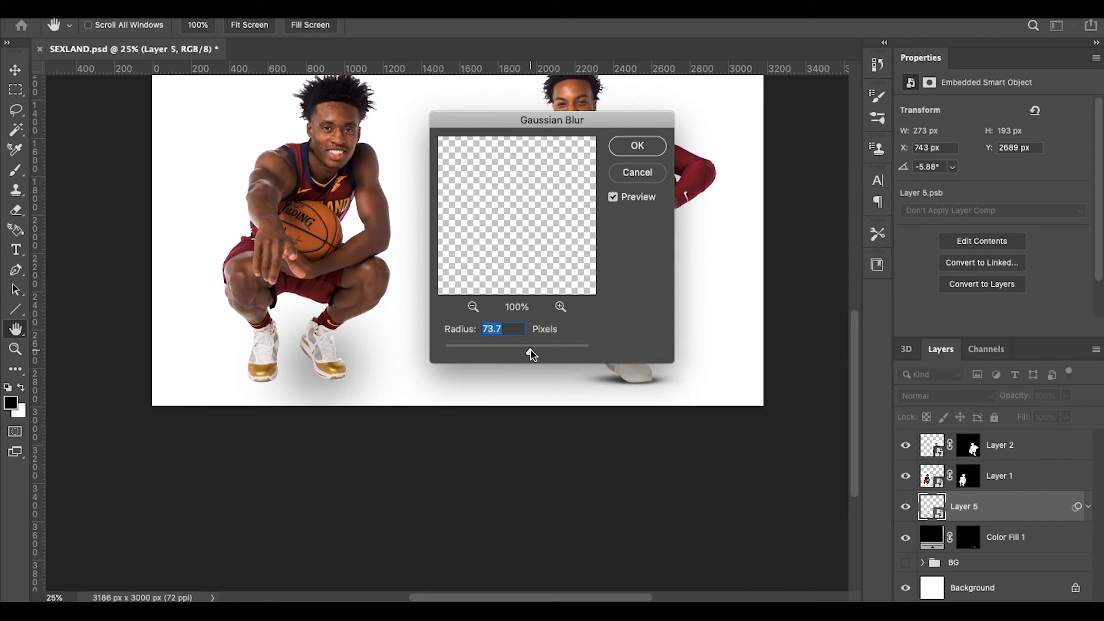
{"action": "left_click_drag", "start_coordinate": [525, 354], "coordinate": [507, 356]}
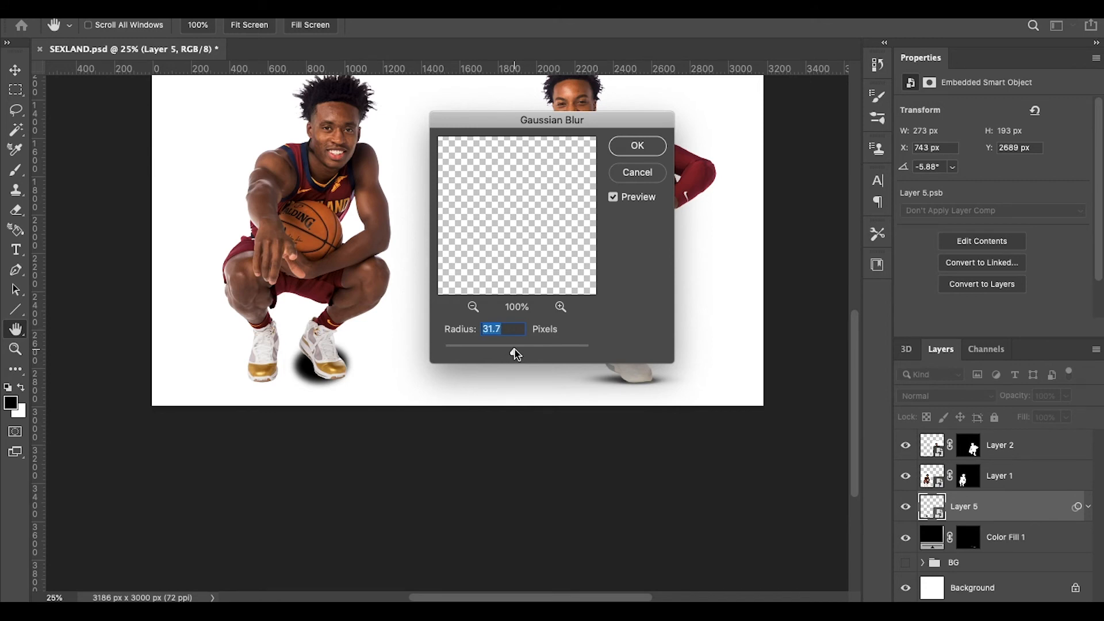
{"action": "left_click_drag", "start_coordinate": [516, 354], "coordinate": [521, 355]}
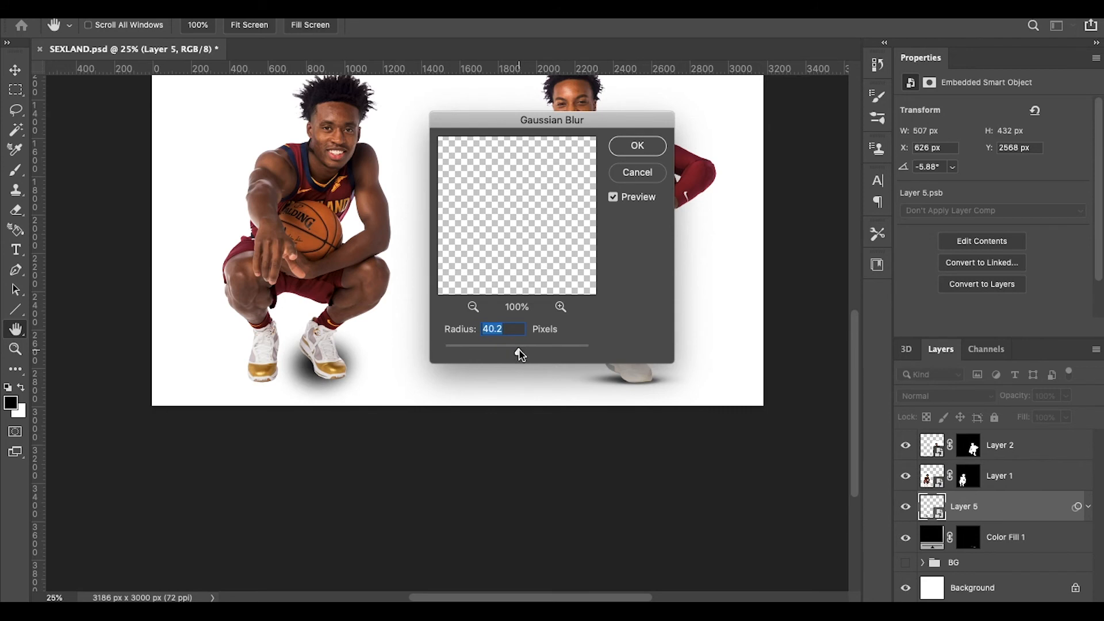
{"action": "left_click", "coordinate": [636, 149]}
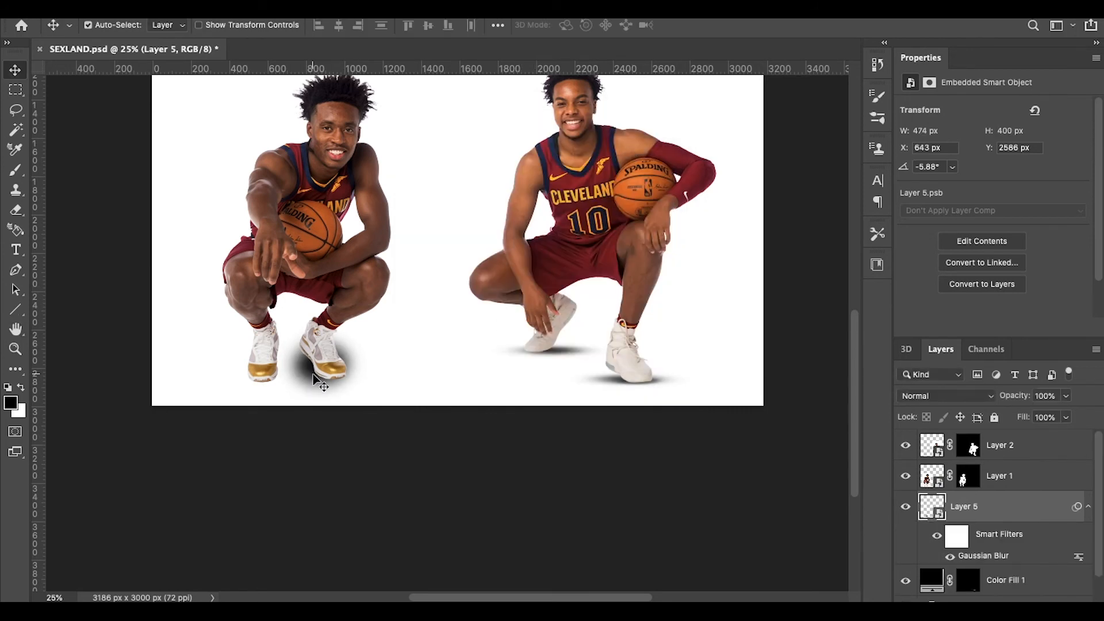
Step: Slide the blurred shadow along the floor line to just right of the left player's shoes
{"action": "key", "text": "ctrl+t"}
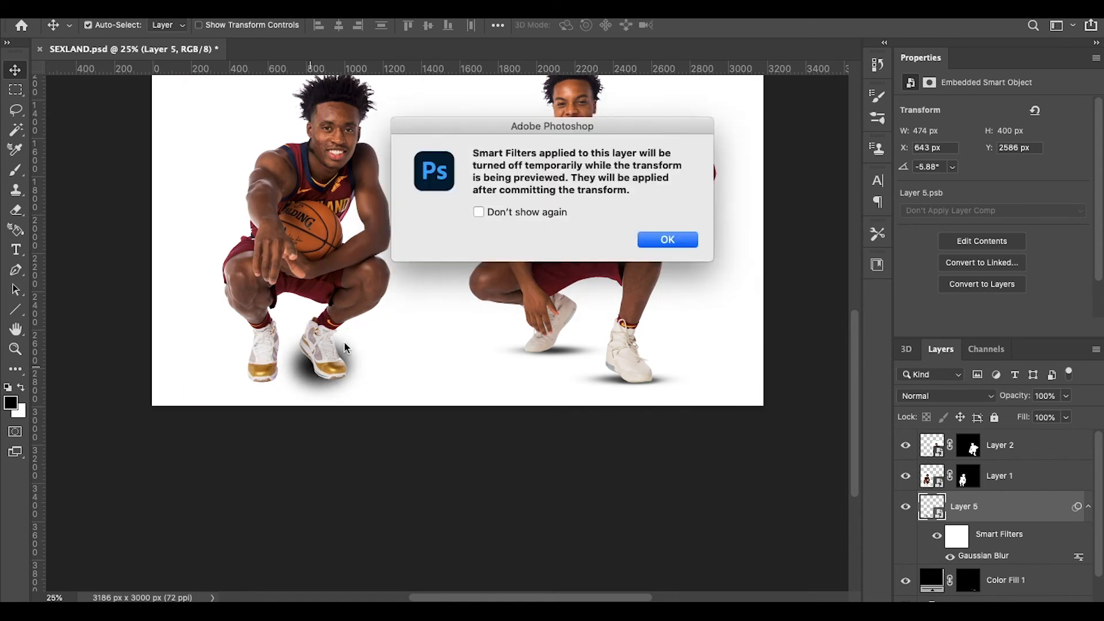
{"action": "left_click", "coordinate": [668, 239]}
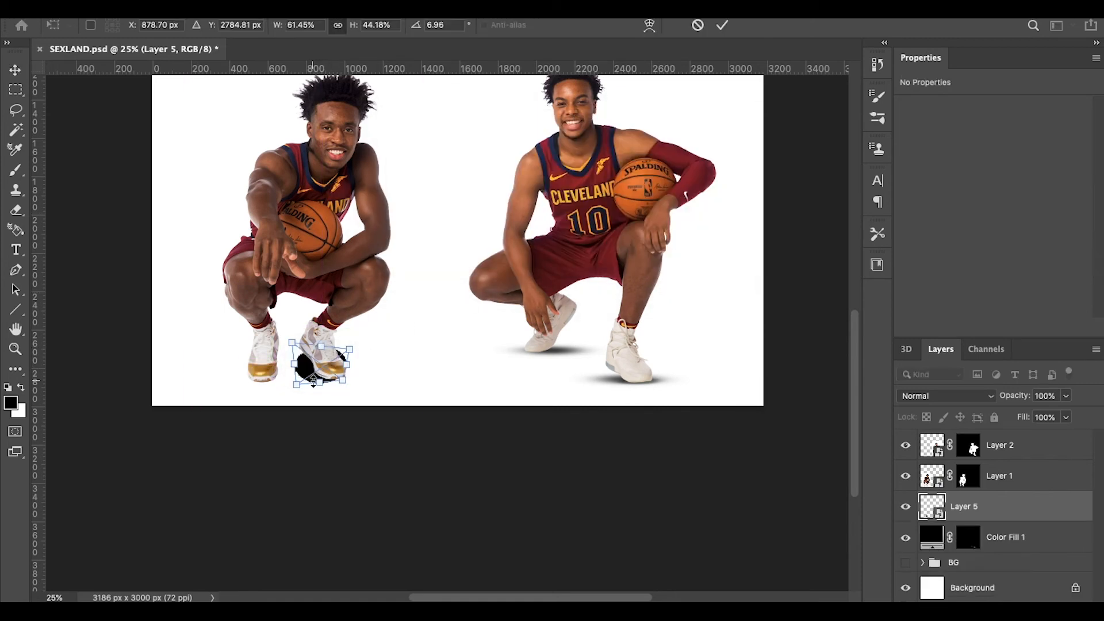
{"action": "left_click_drag", "start_coordinate": [314, 377], "coordinate": [320, 380]}
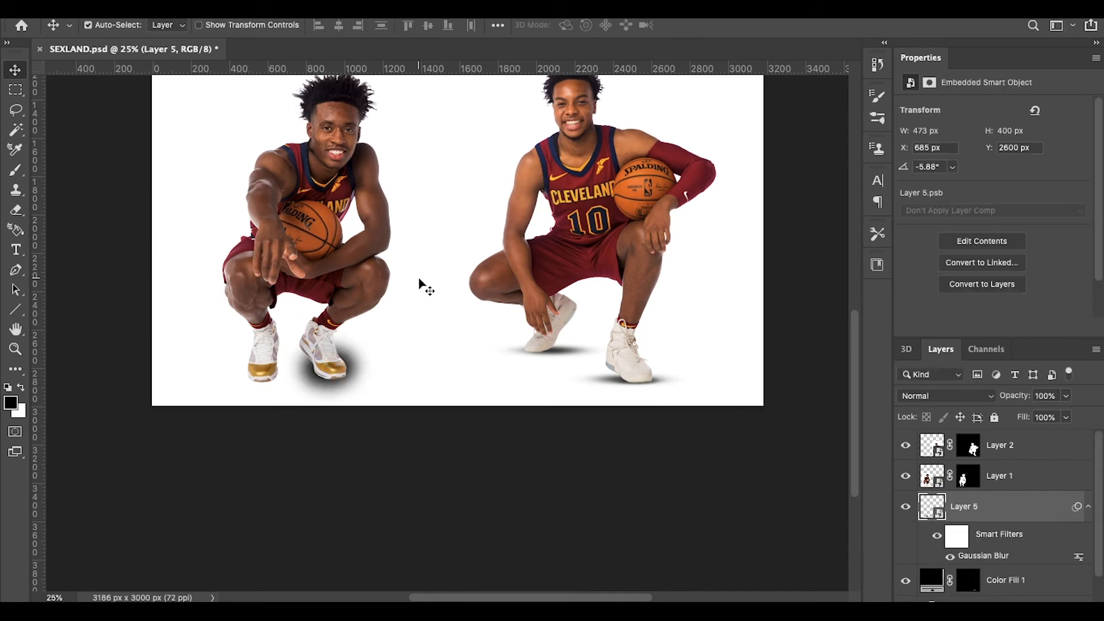
{"action": "key", "text": "super+minus"}
{"action": "key", "text": "super+minus"}
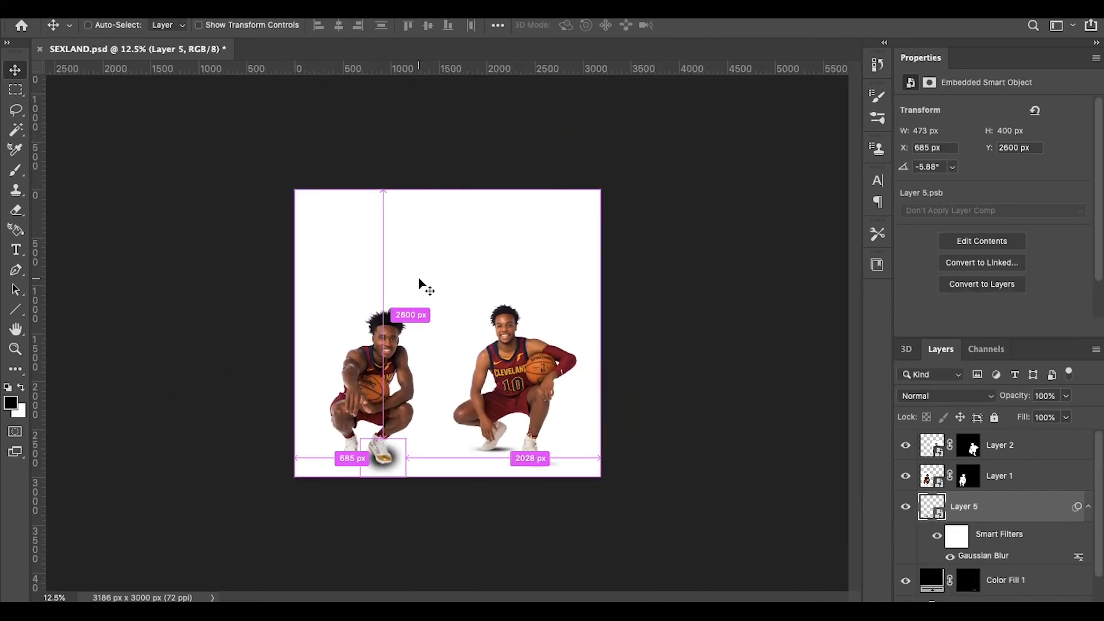
{"action": "key", "text": "super+plus"}
{"action": "key", "text": "super+plus"}
{"action": "key", "text": "super+plus"}
{"action": "key", "text": "super+plus"}
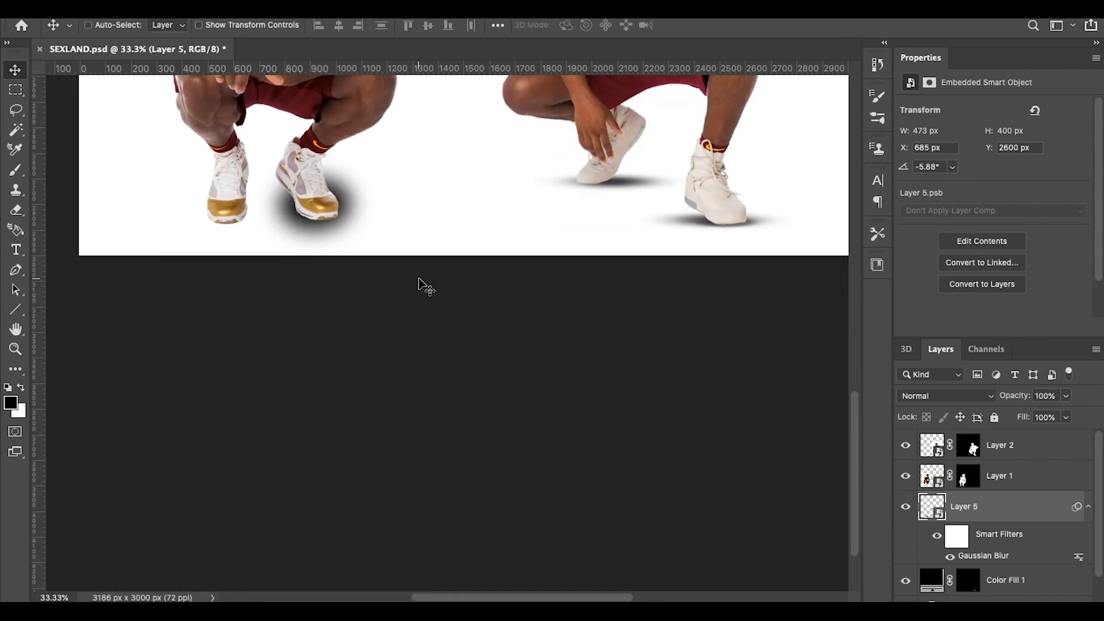
{"action": "key", "text": "super+plus"}
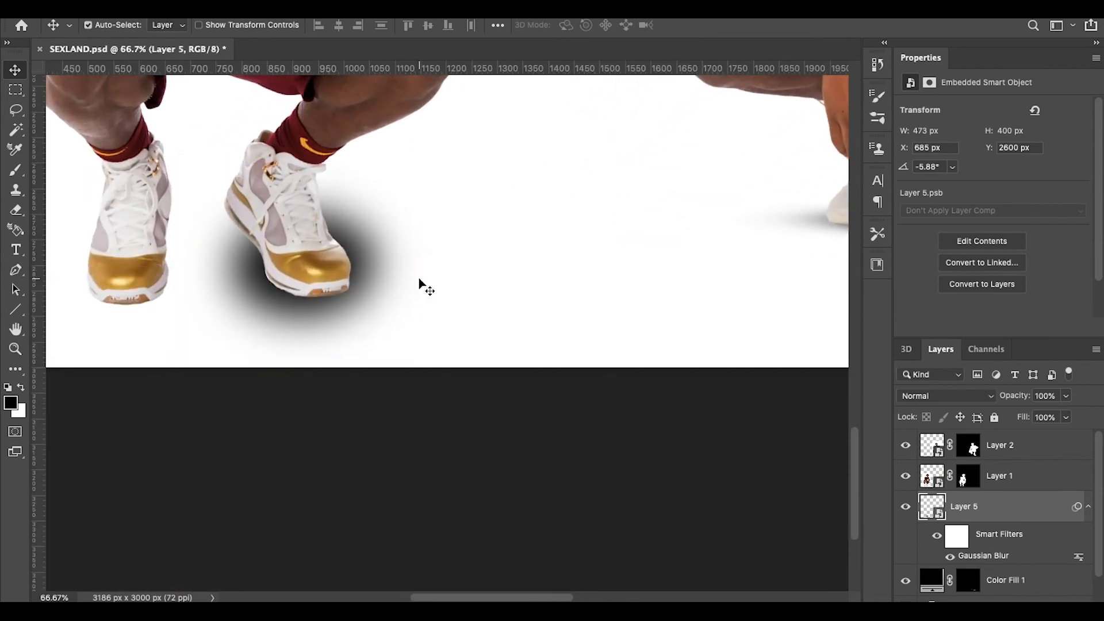
{"action": "key", "text": "super+plus"}
{"action": "key", "text": "super+minus"}
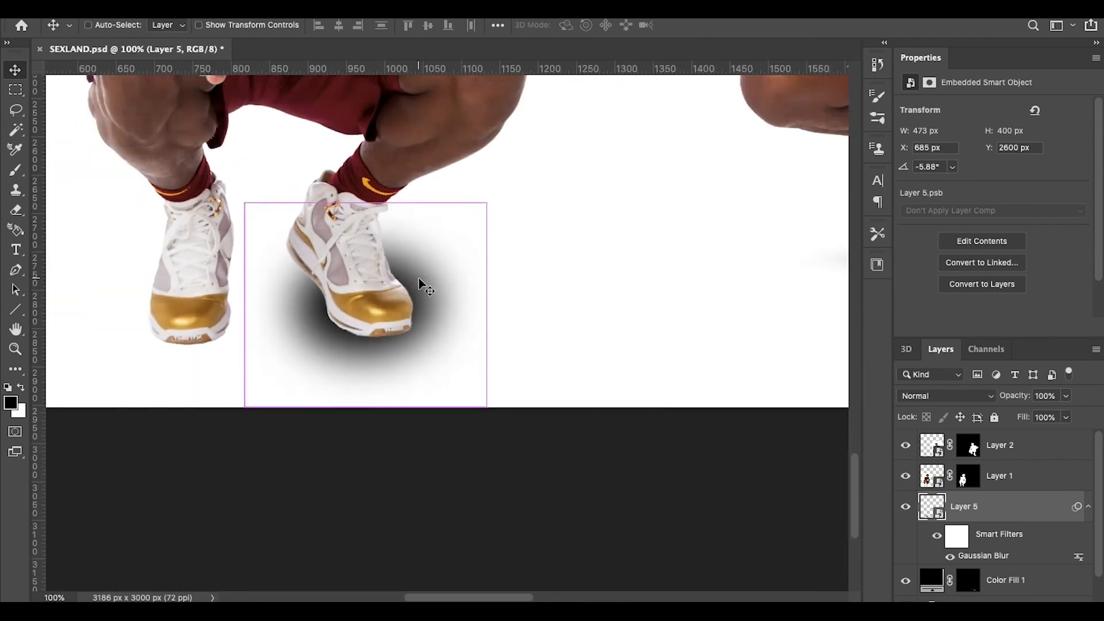
{"action": "key", "text": "super+minus"}
{"action": "key", "text": "super+minus"}
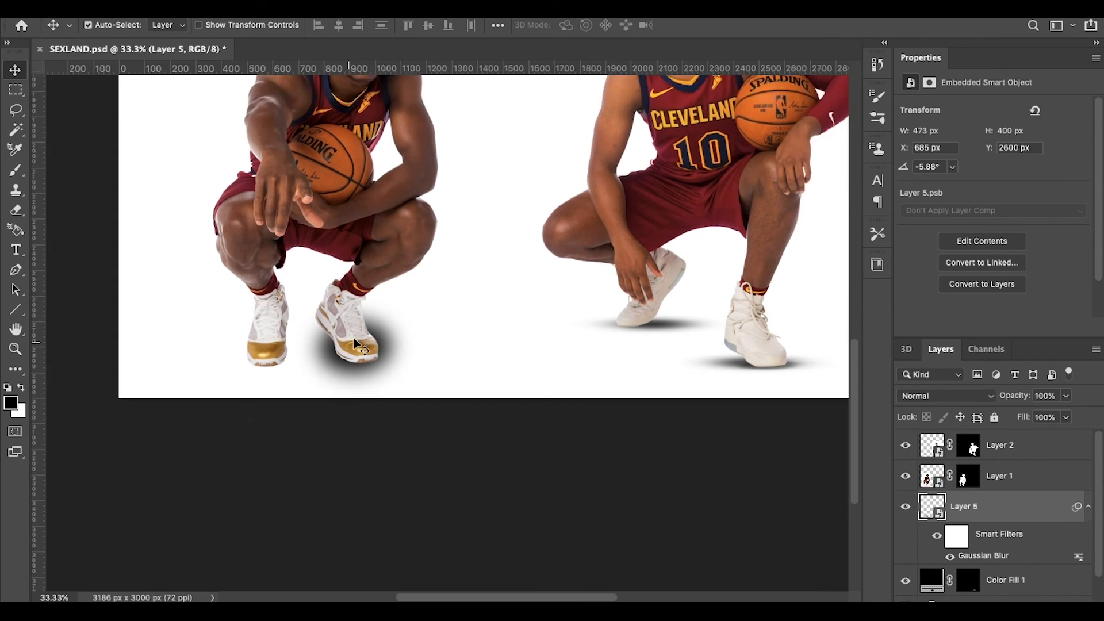
{"action": "key", "text": "super+minus"}
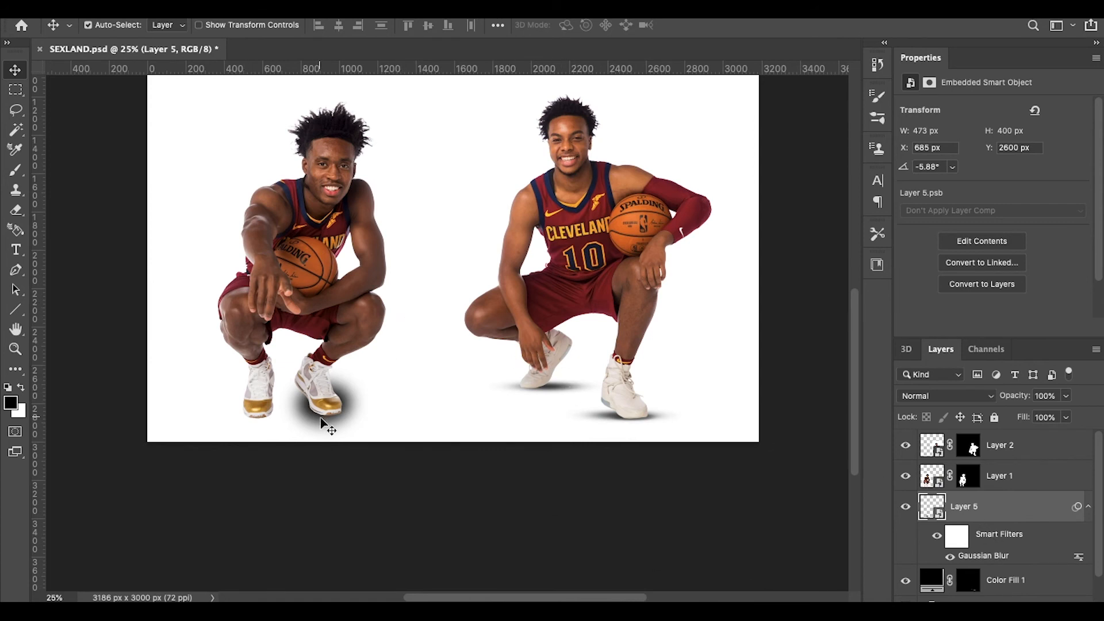
{"action": "left_click_drag", "start_coordinate": [333, 429], "coordinate": [392, 402]}
Step: Perspective-squash the blurred shadow into a flat 432 × 292 px sliver
{"action": "key", "text": "ctrl+t"}
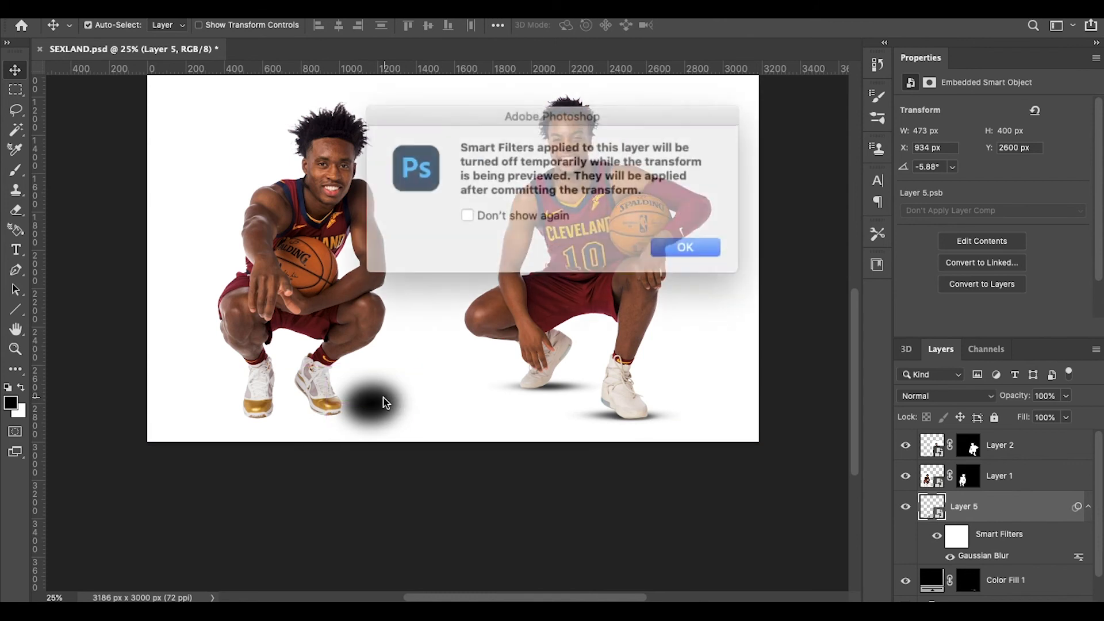
{"action": "left_click", "coordinate": [668, 239]}
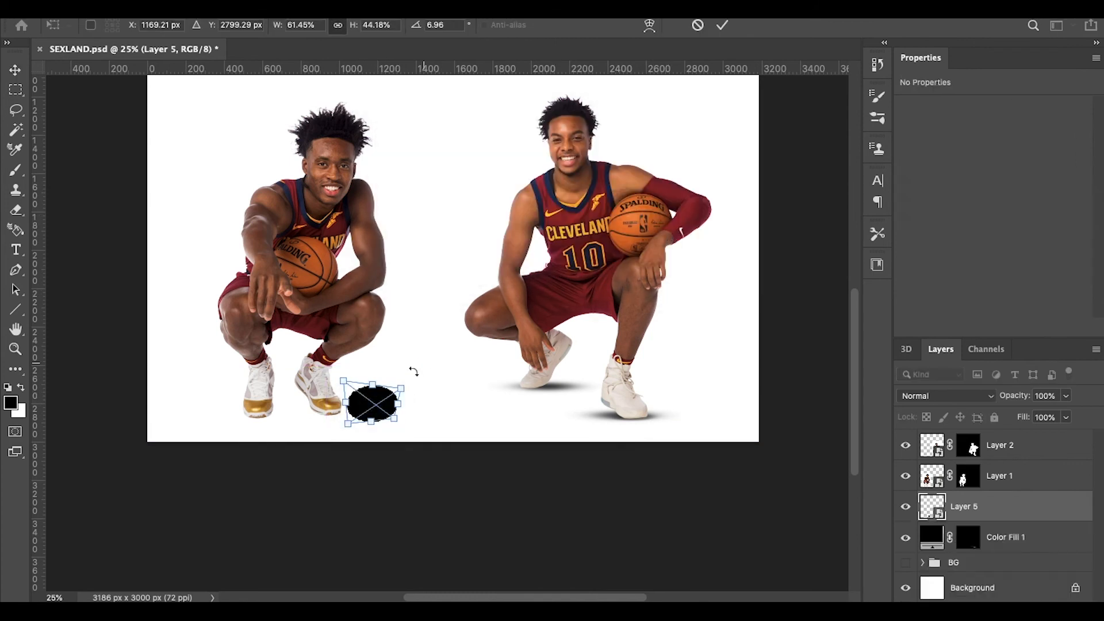
{"action": "right_click", "coordinate": [371, 406]}
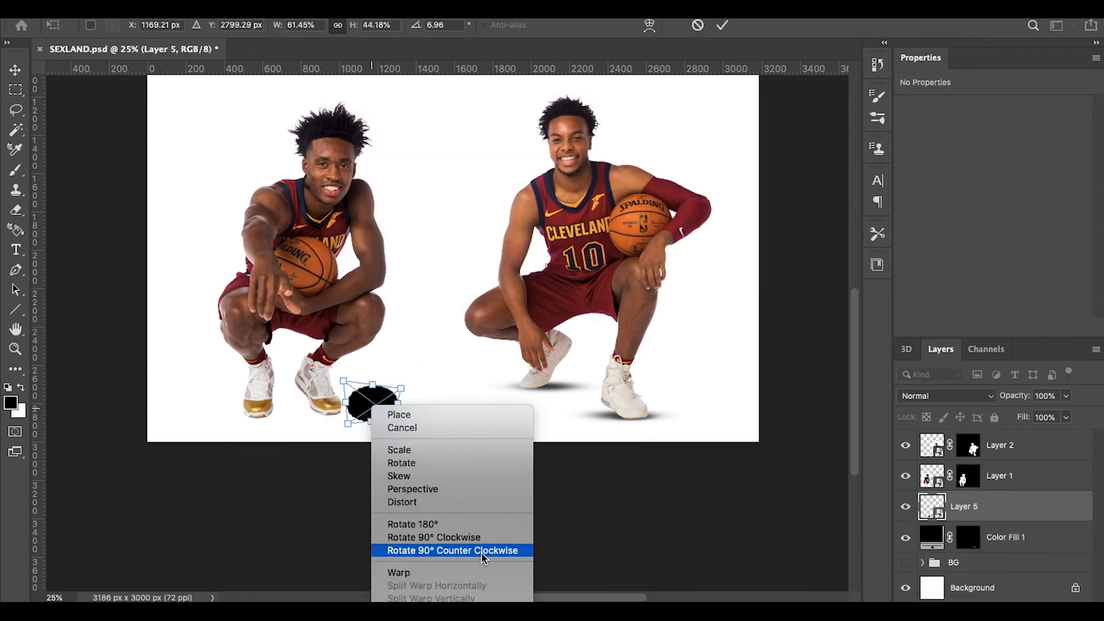
{"action": "left_click", "coordinate": [438, 490]}
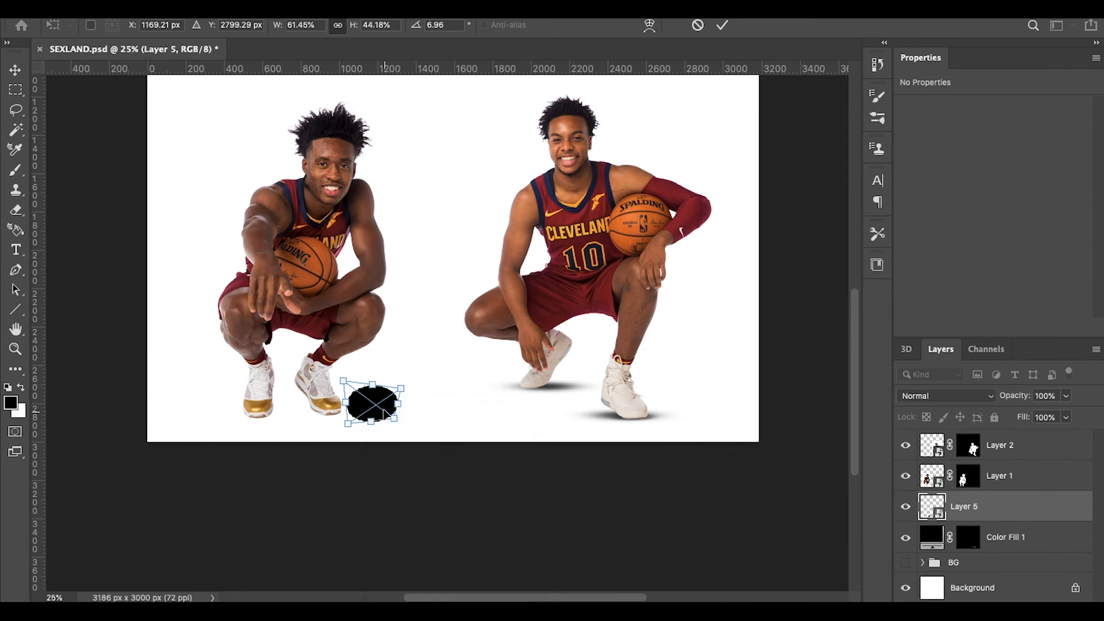
{"action": "left_click_drag", "start_coordinate": [344, 382], "coordinate": [309, 409]}
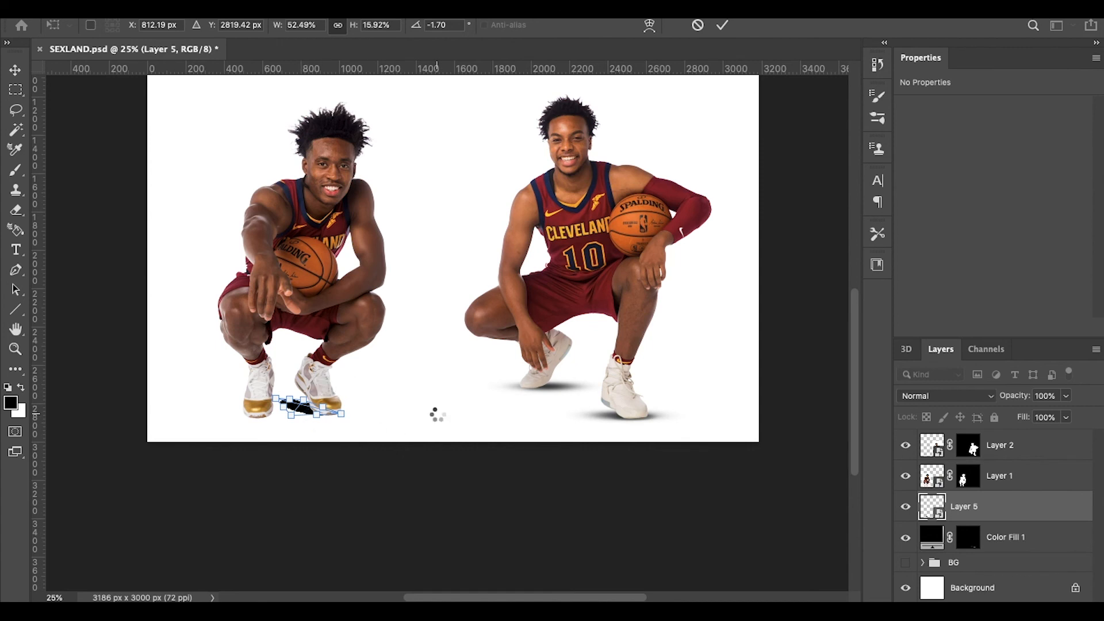
{"action": "key", "text": "Return"}
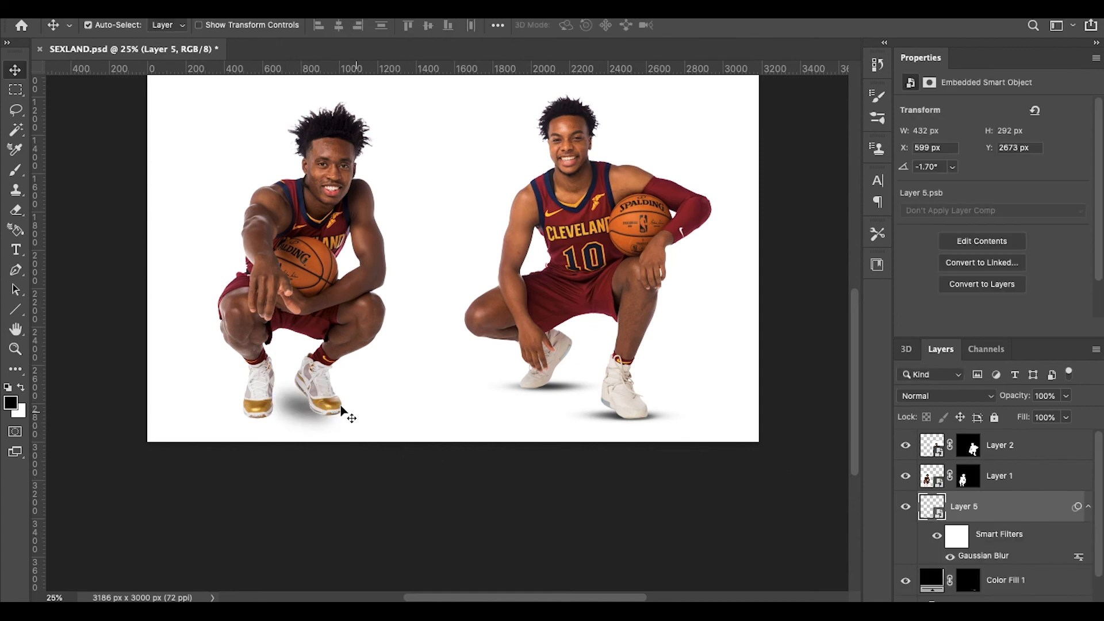
Step: Nudge the flattened shadow slightly right under the shoe
{"action": "key", "text": "super+t"}
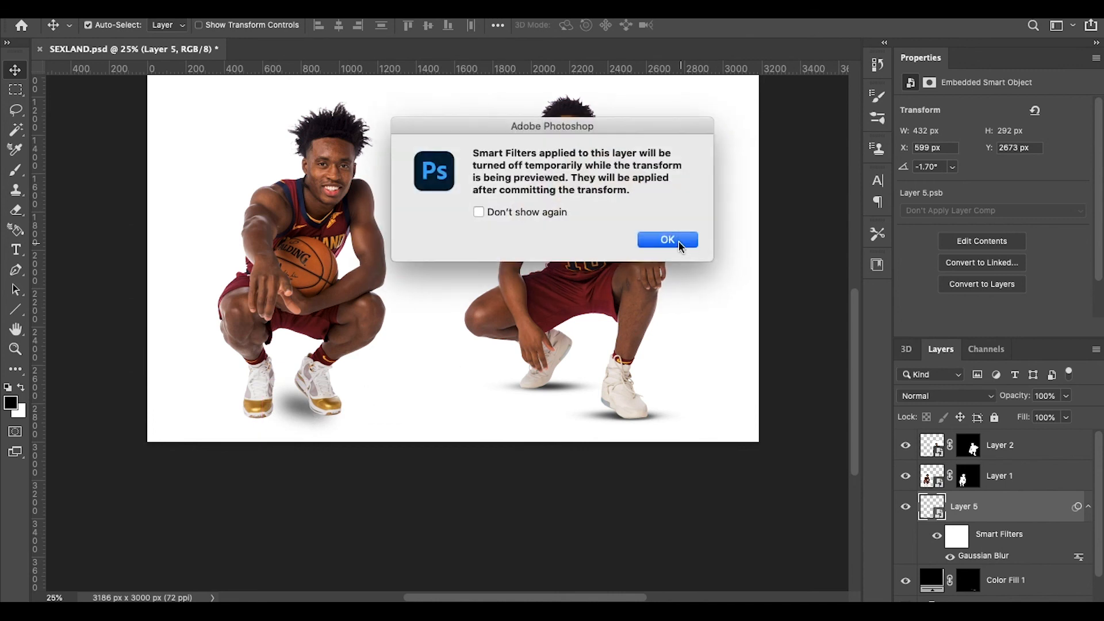
{"action": "left_click", "coordinate": [667, 239]}
{"action": "left_click_drag", "start_coordinate": [306, 413], "coordinate": [313, 414]}
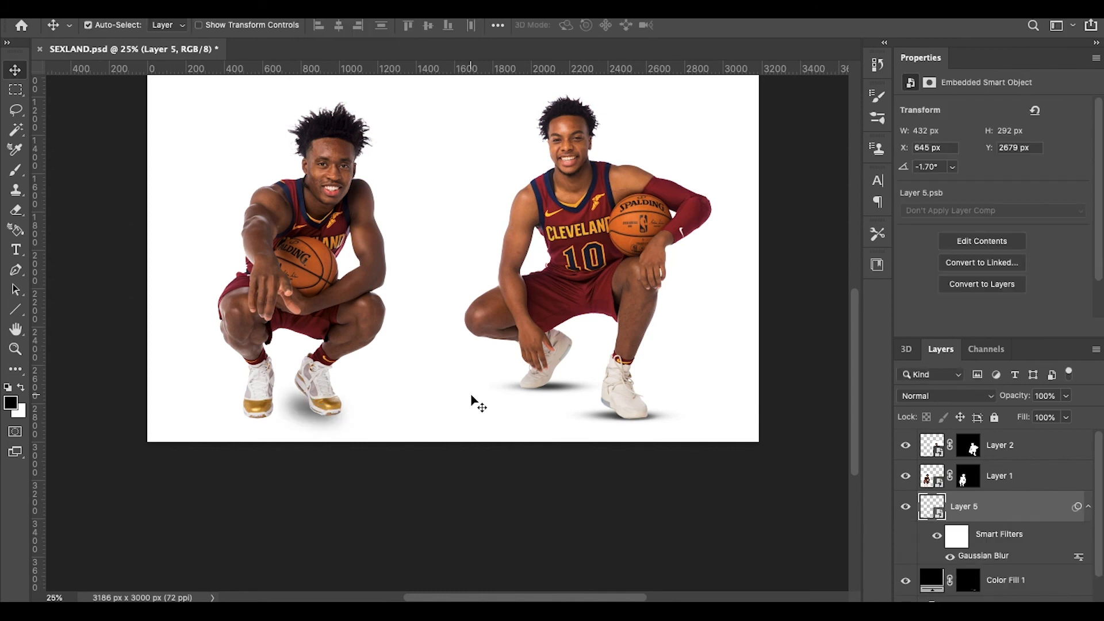
Step: Lower Layer 5's Gaussian Blur smart filter radius to 21.9 px
{"action": "double_click", "coordinate": [994, 555]}
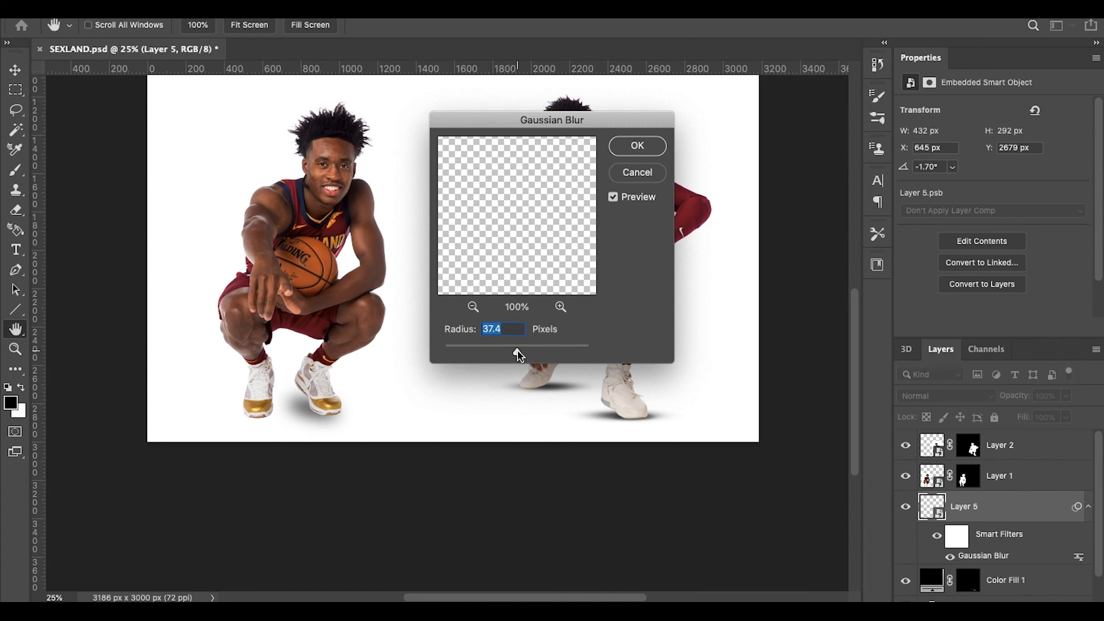
{"action": "left_click_drag", "start_coordinate": [517, 352], "coordinate": [510, 354]}
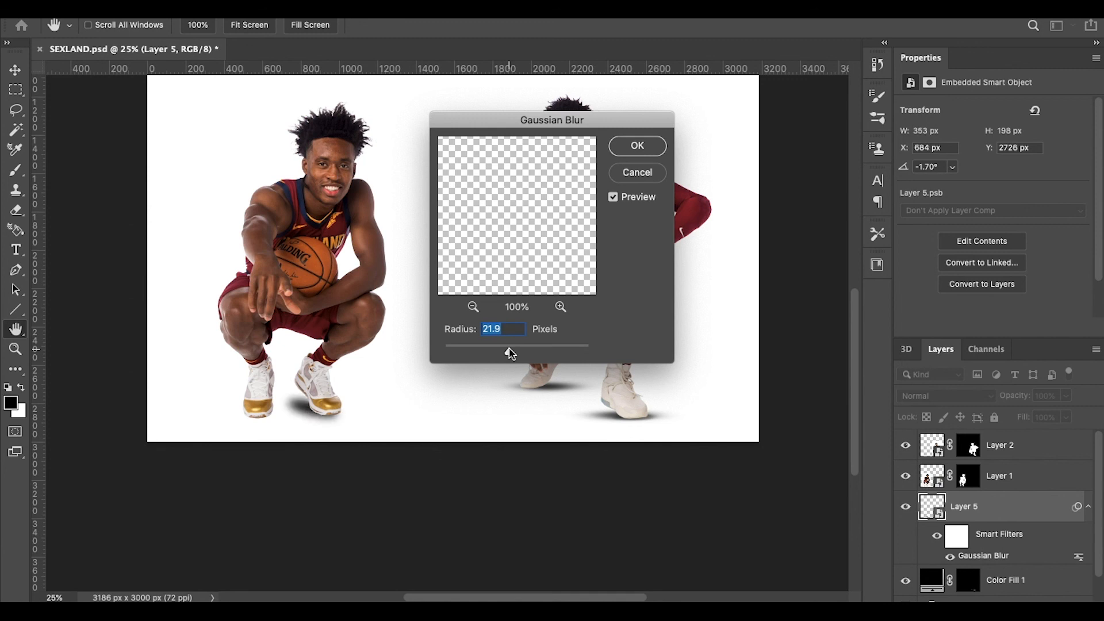
{"action": "left_click", "coordinate": [637, 146]}
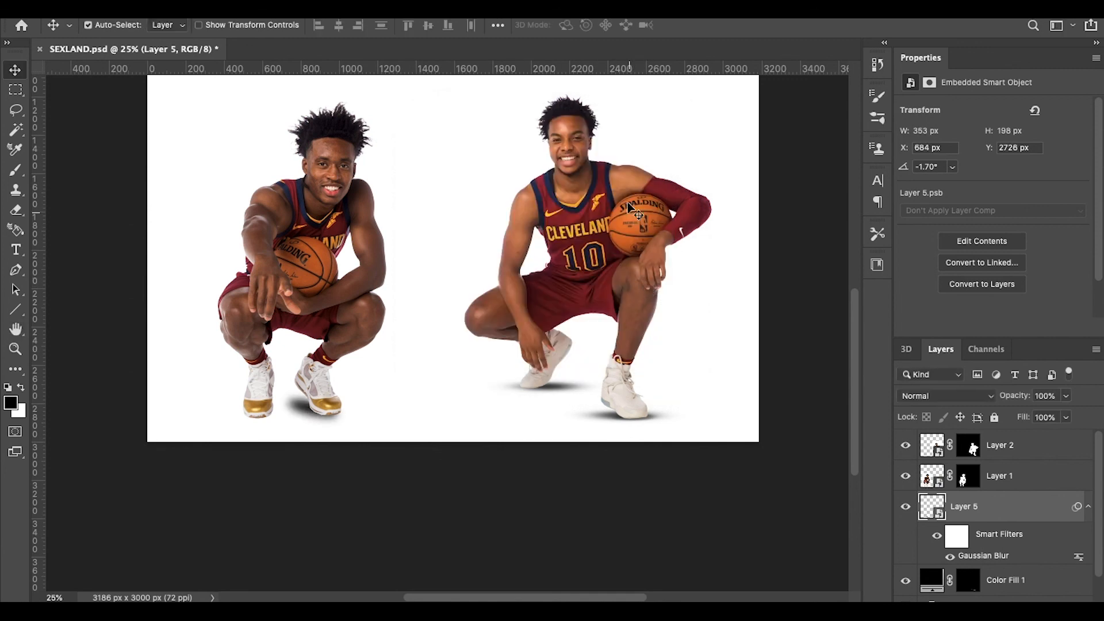
{"action": "key", "text": "super+minus"}
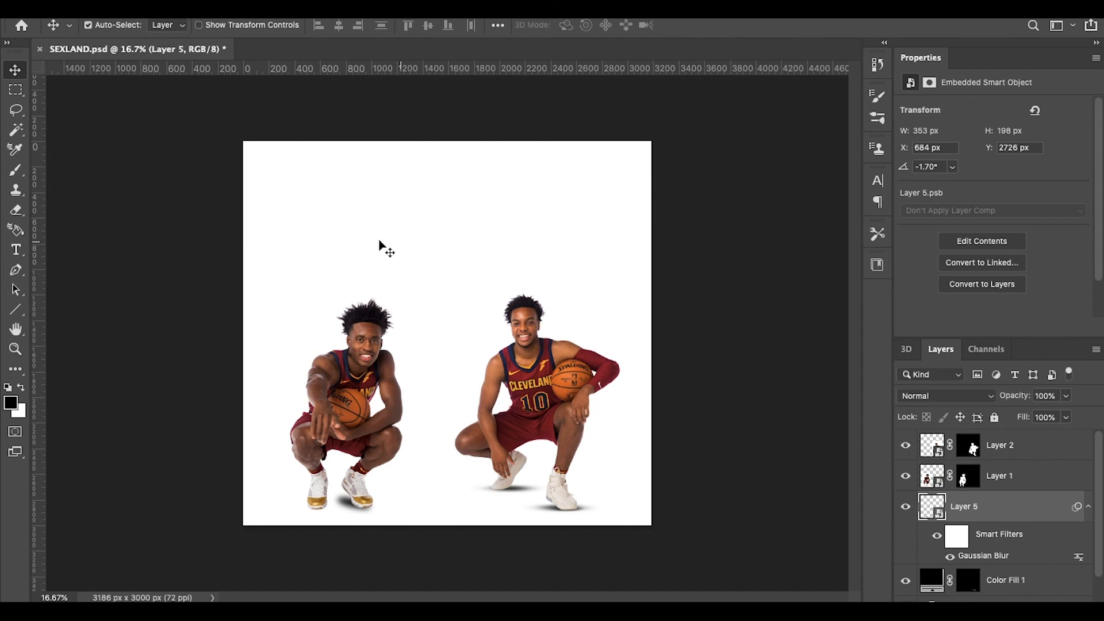
Step: On a new Layer 6, paint a flat, 0%-hardness black horizontal stroke above the players
{"action": "left_click", "coordinate": [16, 170]}
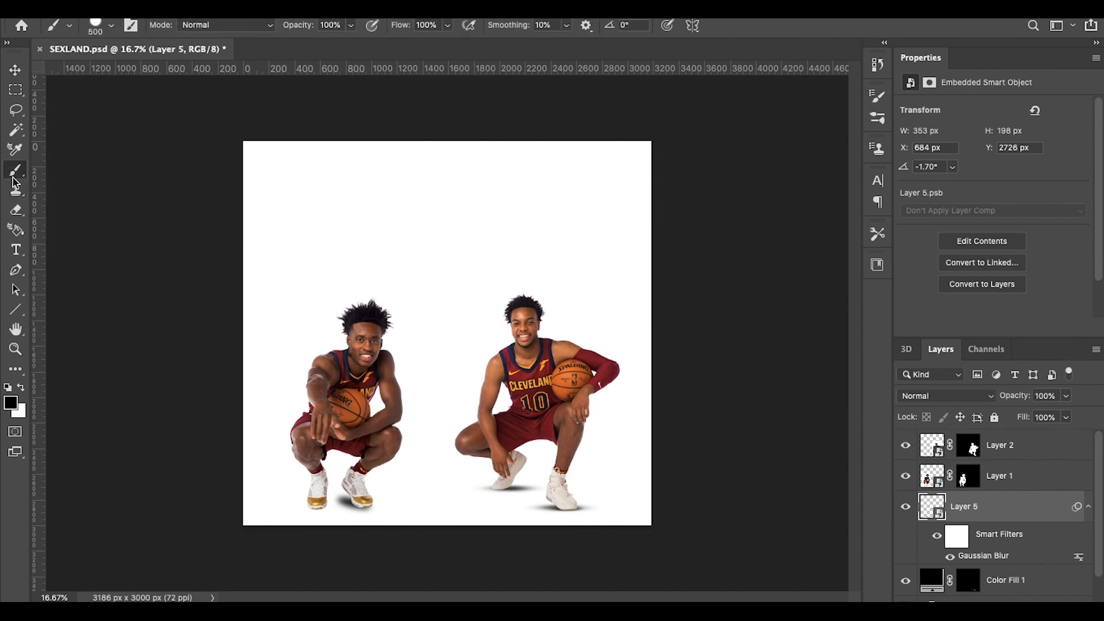
{"action": "left_click", "coordinate": [1044, 610]}
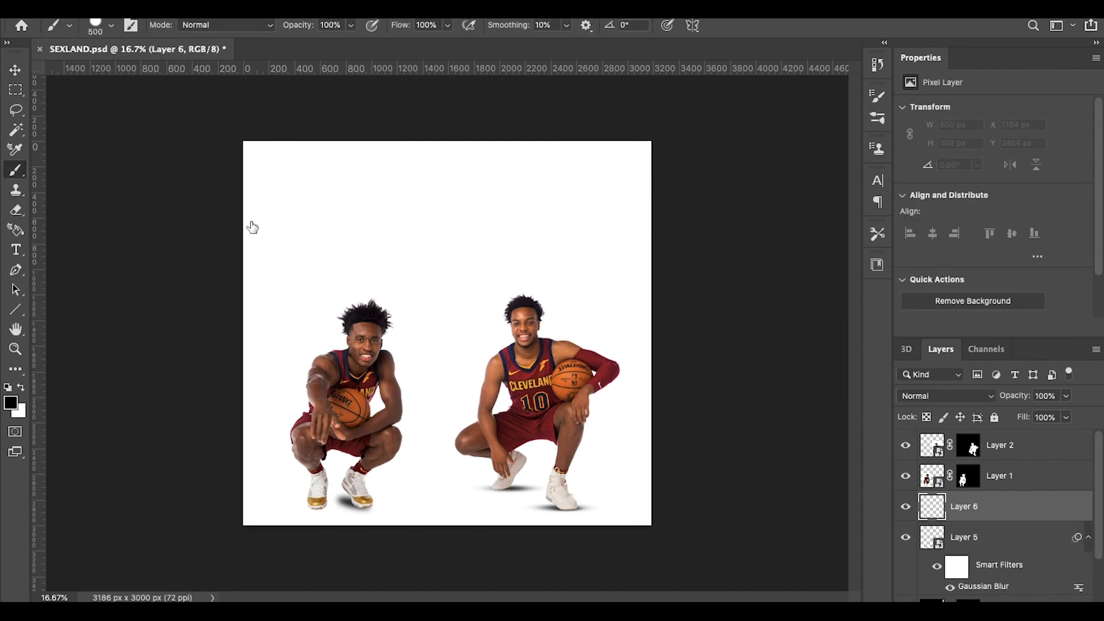
{"action": "right_click", "coordinate": [314, 238]}
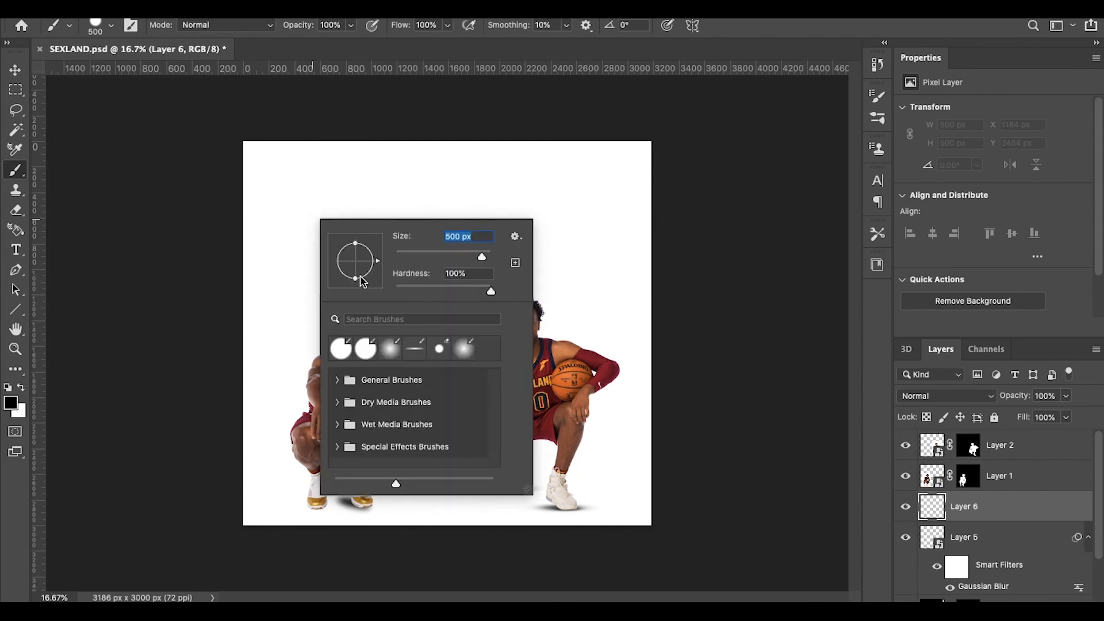
{"action": "left_click_drag", "start_coordinate": [356, 277], "coordinate": [359, 266]}
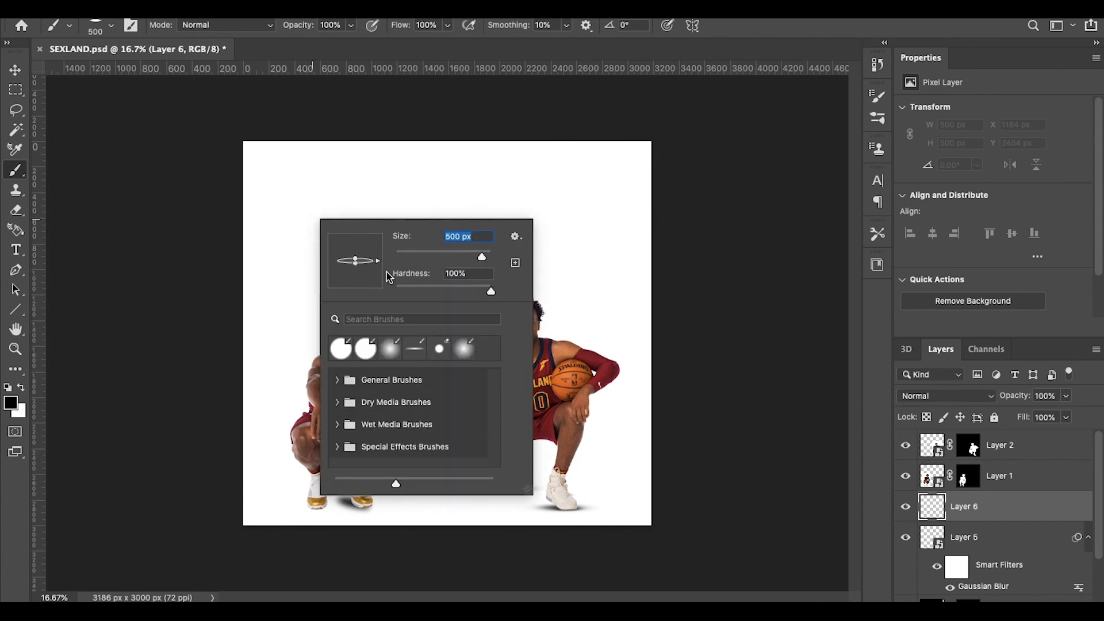
{"action": "left_click_drag", "start_coordinate": [491, 292], "coordinate": [375, 293]}
{"action": "key", "text": "Return"}
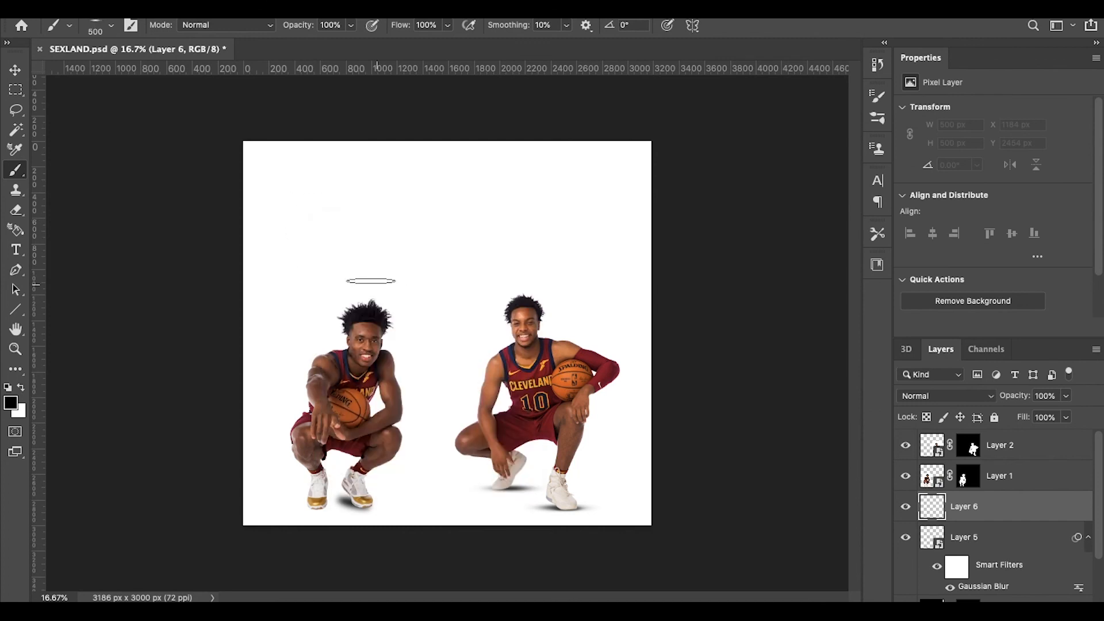
{"action": "mouse_move", "coordinate": [285, 253]}
{"action": "left_mouse_down"}
{"action": "mouse_move", "coordinate": [500, 254]}
{"action": "mouse_move", "coordinate": [455, 265]}
{"action": "left_mouse_up"}
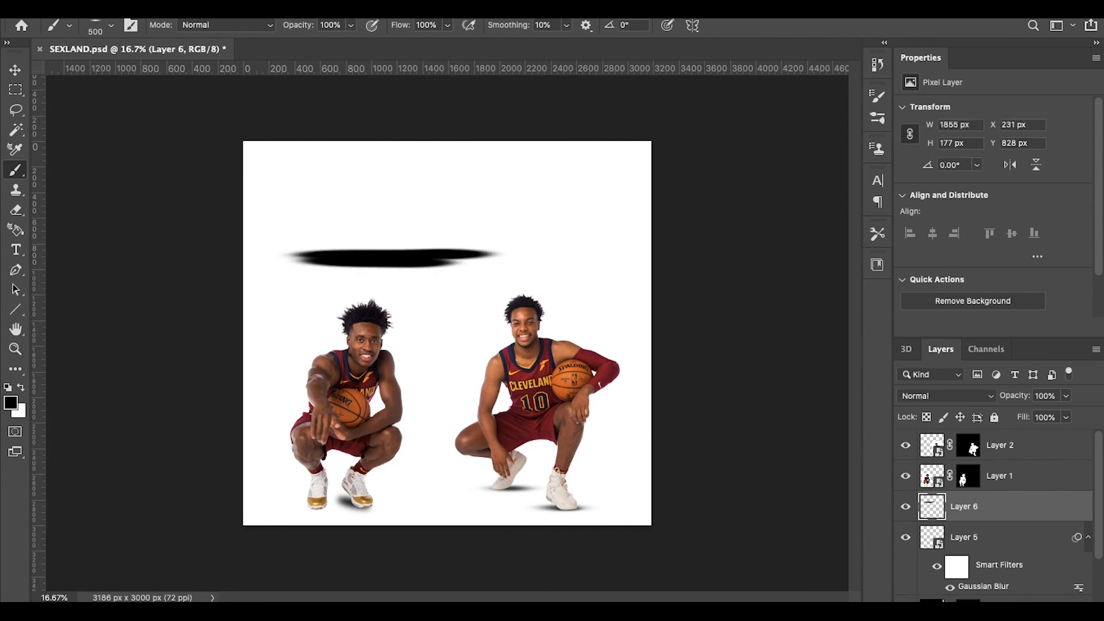
{"action": "left_click", "coordinate": [1000, 608]}
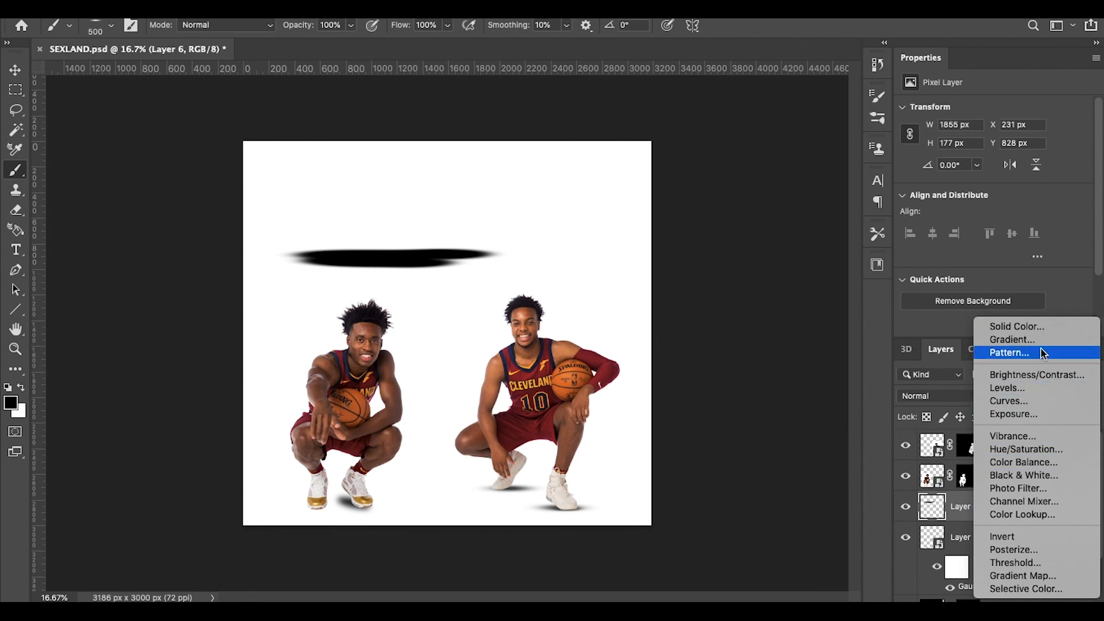
Step: Add a black Color Fill 2 whose inverted mask is painted white at upper right
{"action": "left_click", "coordinate": [1030, 327]}
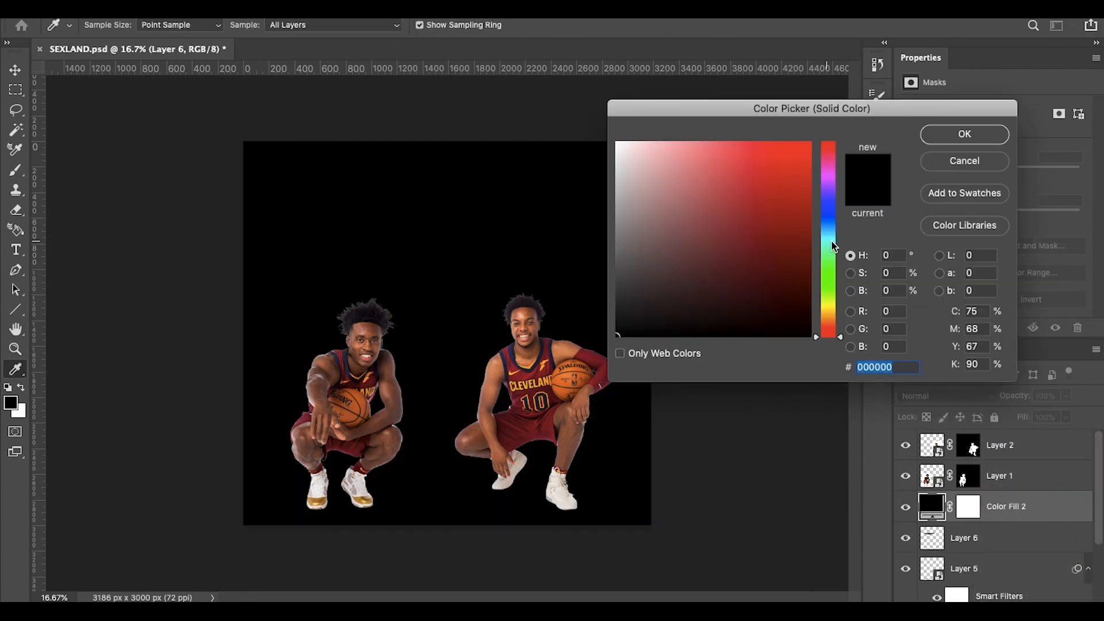
{"action": "left_click", "coordinate": [965, 134]}
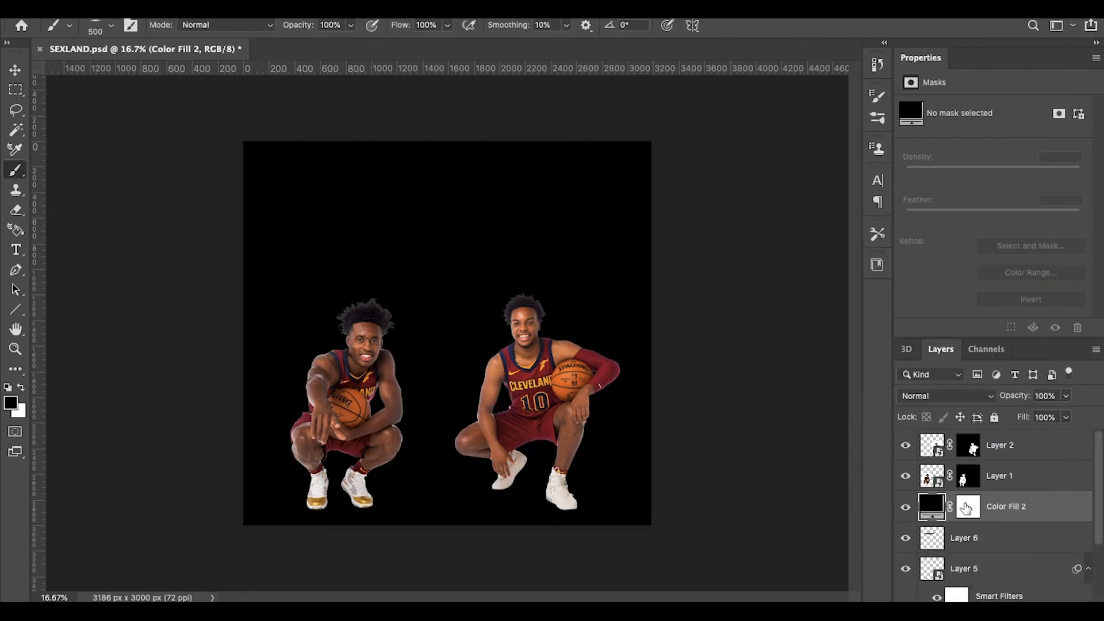
{"action": "left_click", "coordinate": [966, 508]}
{"action": "key", "text": "ctrl+i"}
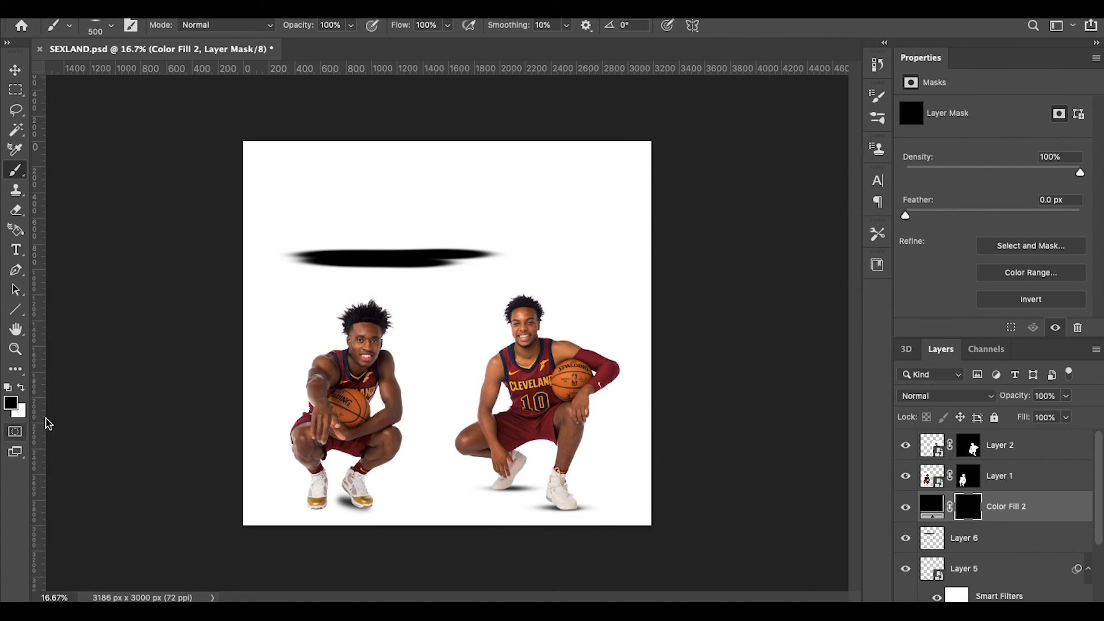
{"action": "left_click", "coordinate": [21, 387]}
{"action": "mouse_move", "coordinate": [594, 237]}
{"action": "left_mouse_down"}
{"action": "mouse_move", "coordinate": [582, 257]}
{"action": "mouse_move", "coordinate": [582, 245]}
{"action": "mouse_move", "coordinate": [598, 259]}
{"action": "mouse_move", "coordinate": [541, 279]}
{"action": "mouse_move", "coordinate": [601, 268]}
{"action": "mouse_move", "coordinate": [633, 273]}
{"action": "left_mouse_up"}
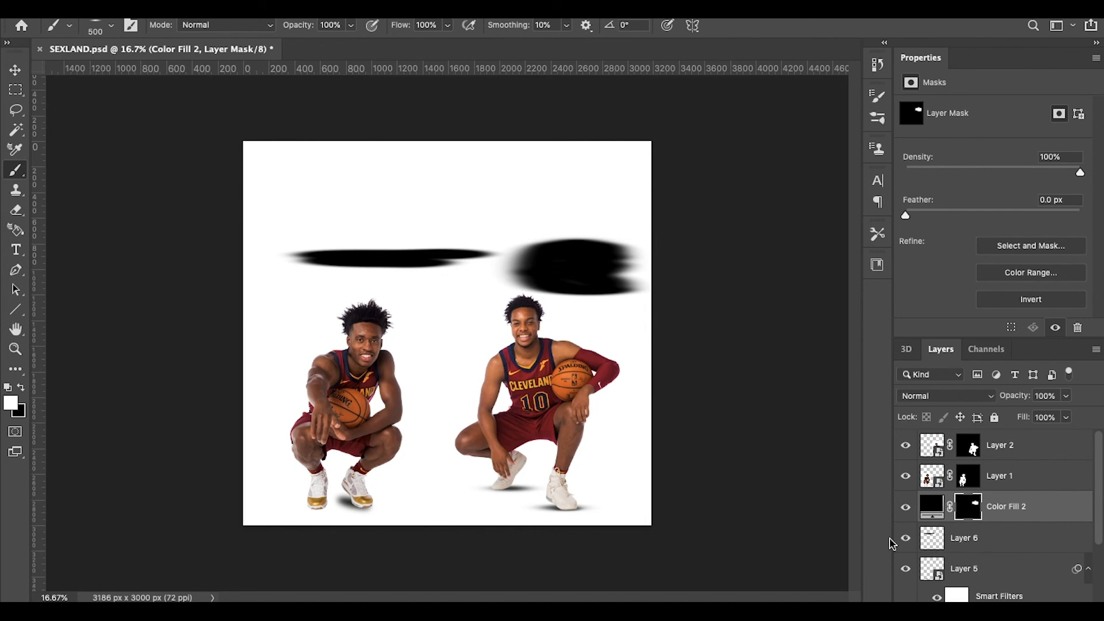
Step: Duplicate the Layer 6 brush stroke and transform the copy
{"action": "left_click", "coordinate": [971, 541]}
{"action": "key", "text": "ctrl+j"}
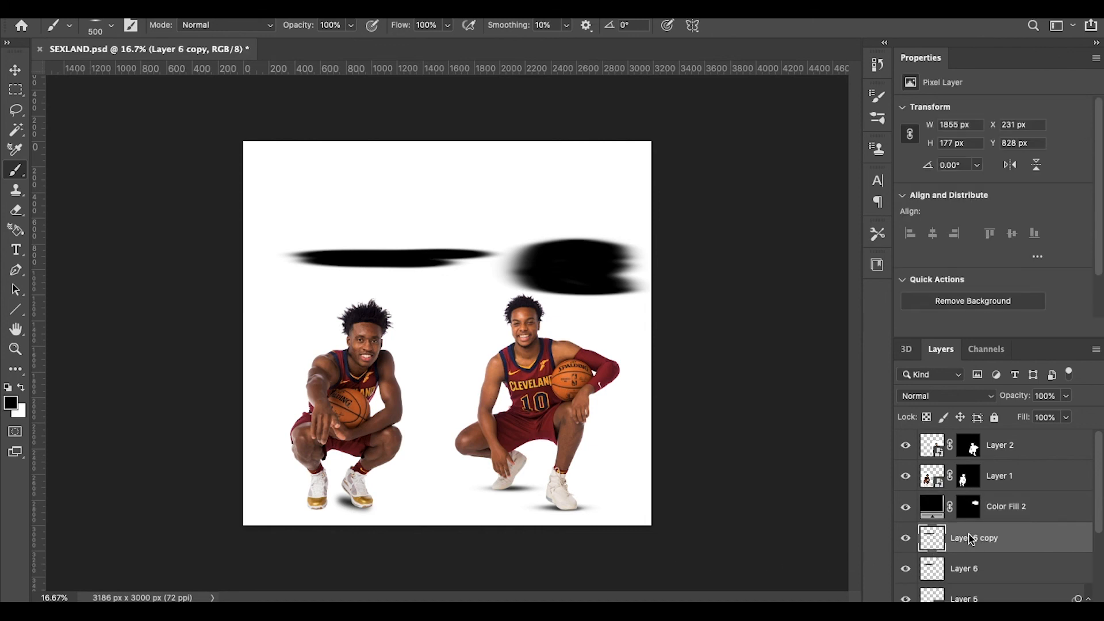
{"action": "key", "text": "ctrl+t"}
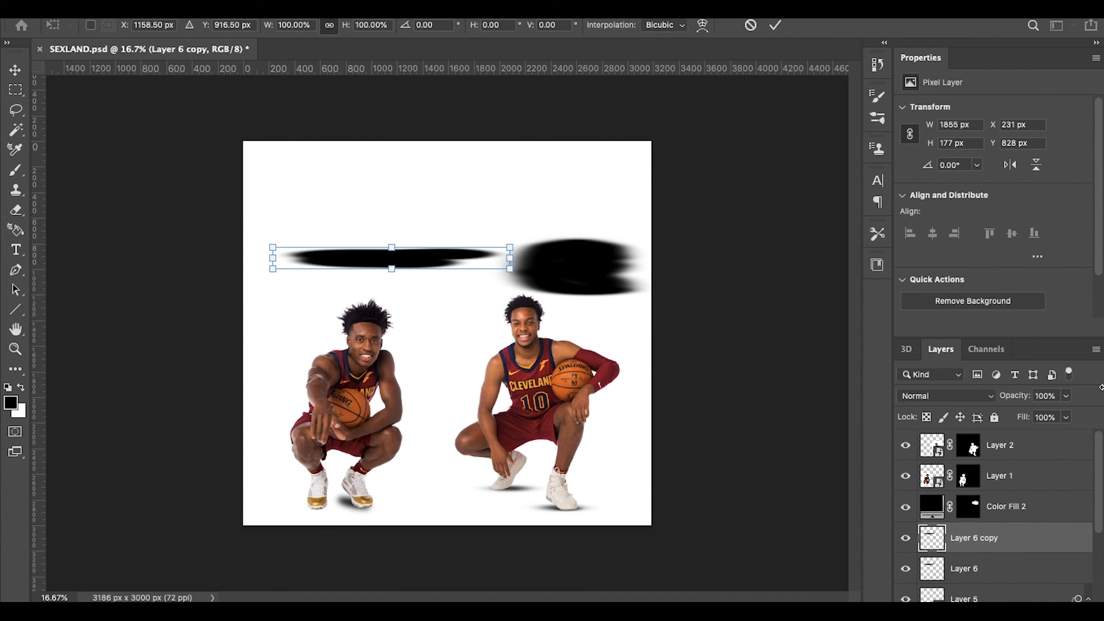
{"action": "left_click", "coordinate": [1033, 519]}
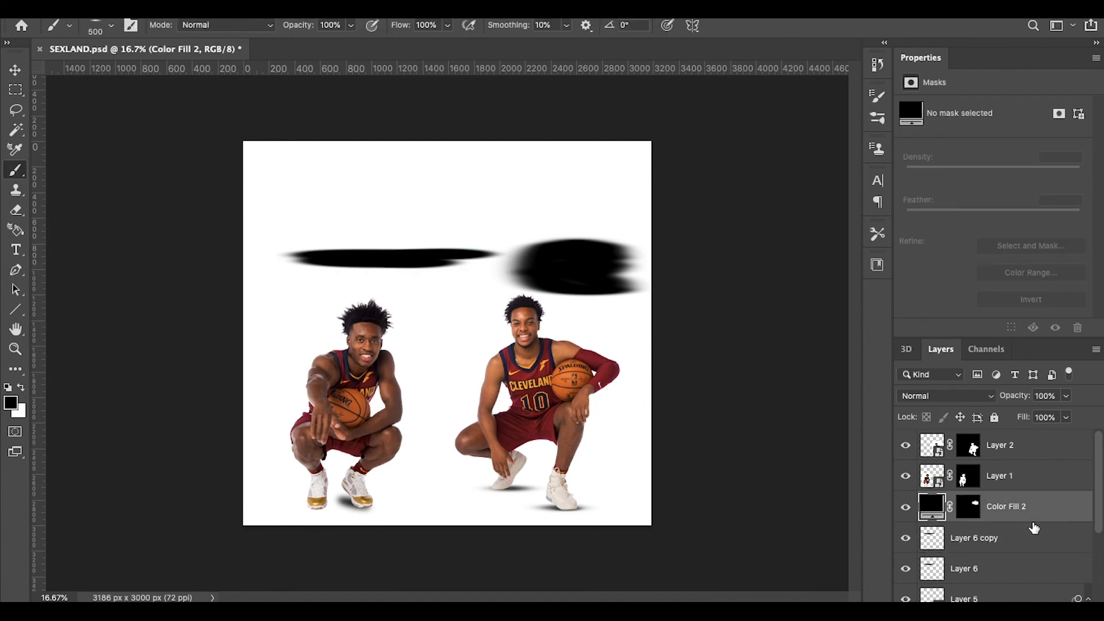